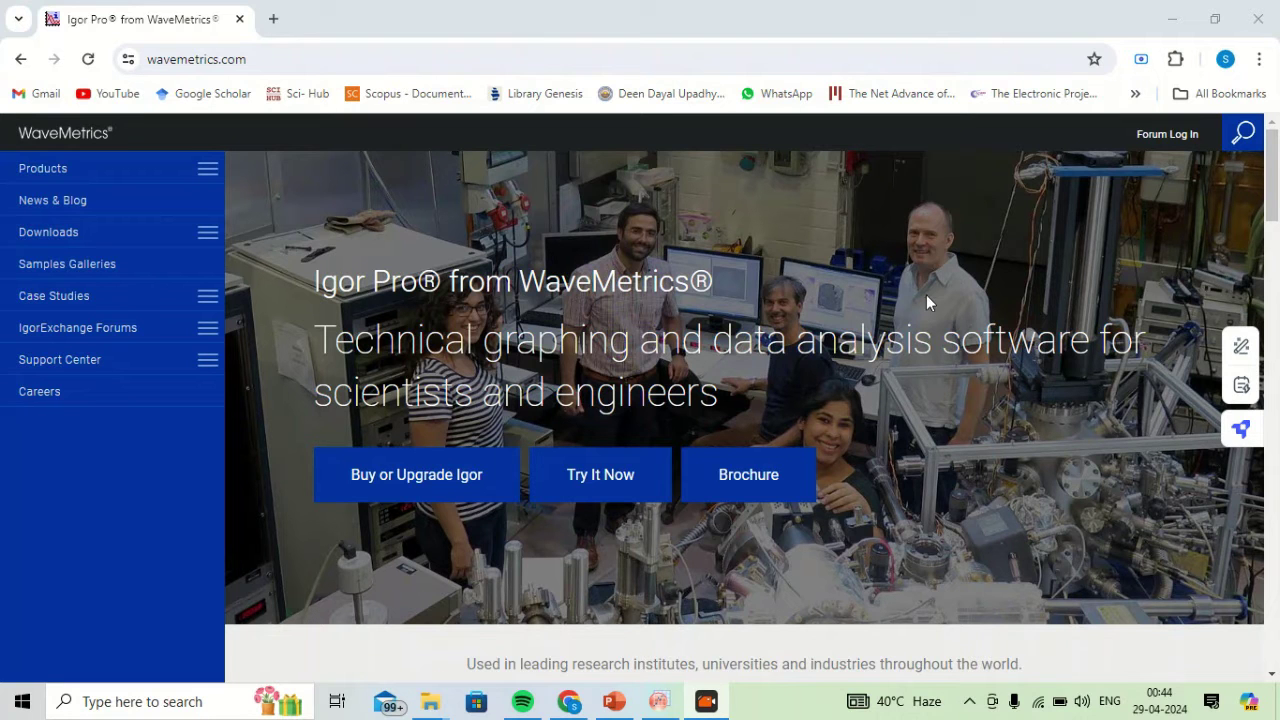
# Bring up the OriginPro worksheet of temperature and resistivity data for ambient and 1–5 GPa
pyautogui.scroll(-10, 749, 340)
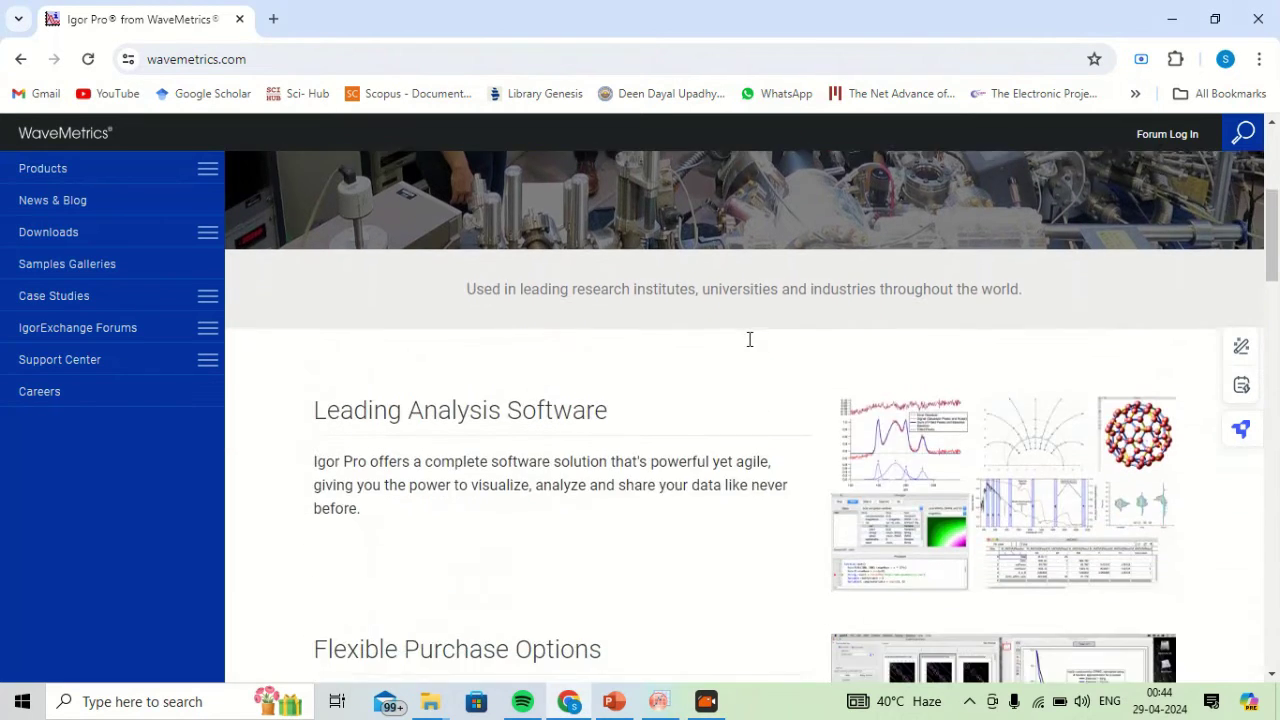
pyautogui.scroll(-10, 749, 340)
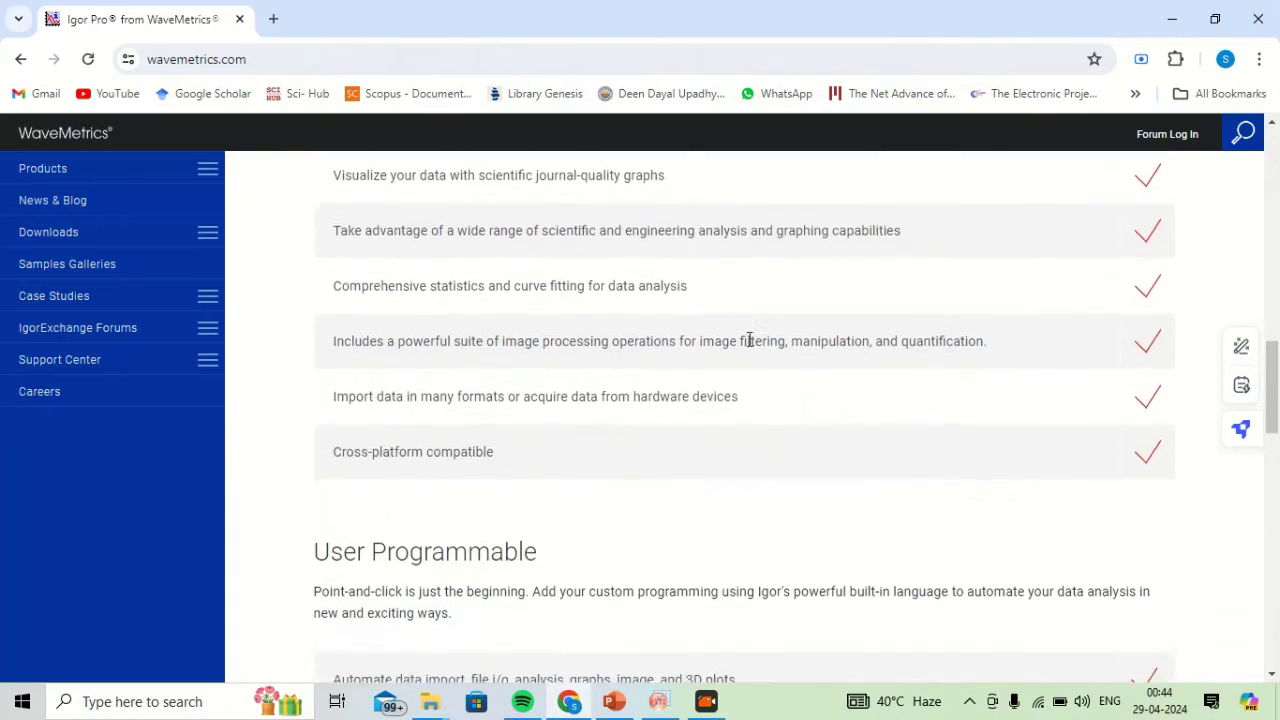
pyautogui.scroll(-5, 749, 340)
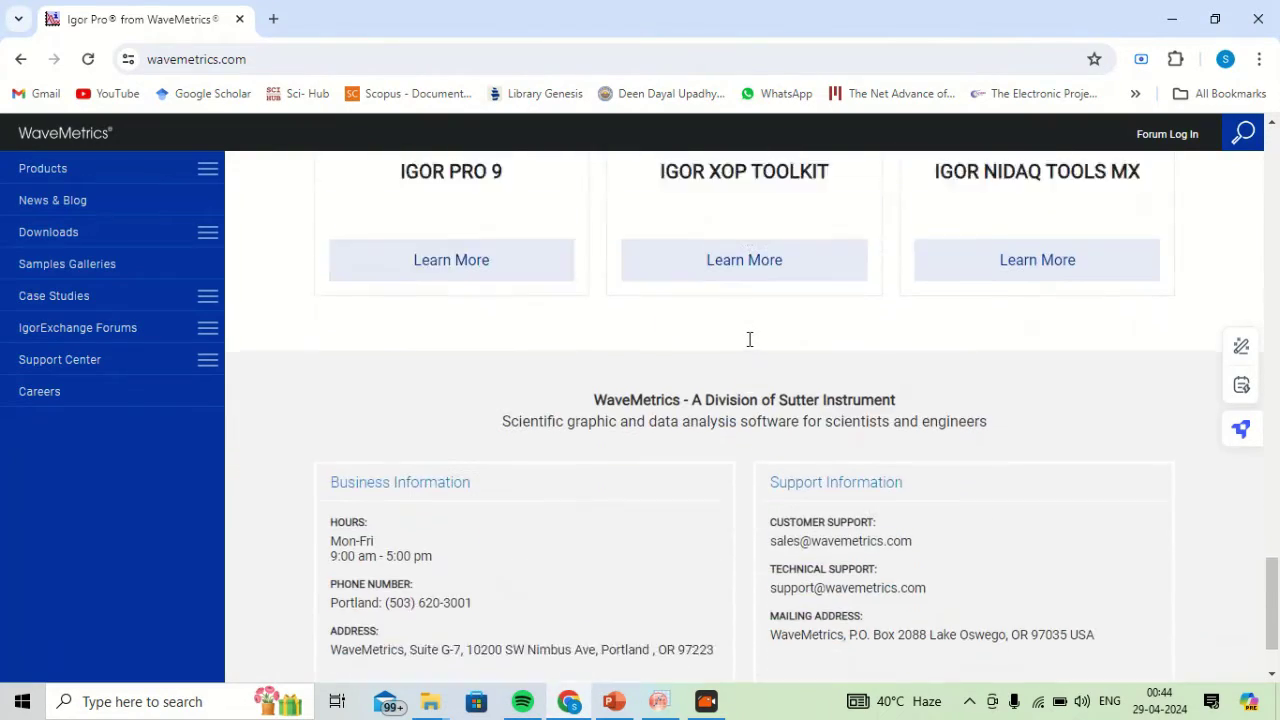
pyautogui.scroll(10, 749, 340)
pyautogui.scroll(15, 749, 340)
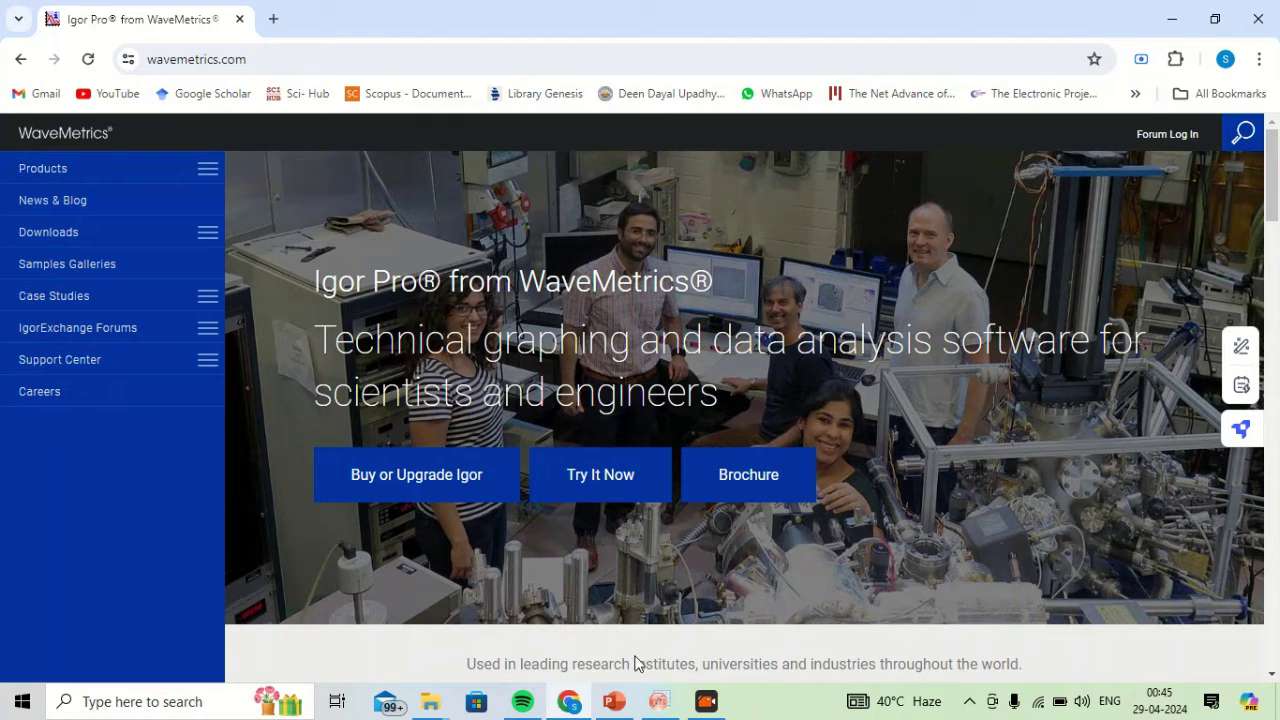
pyautogui.click(659, 701)
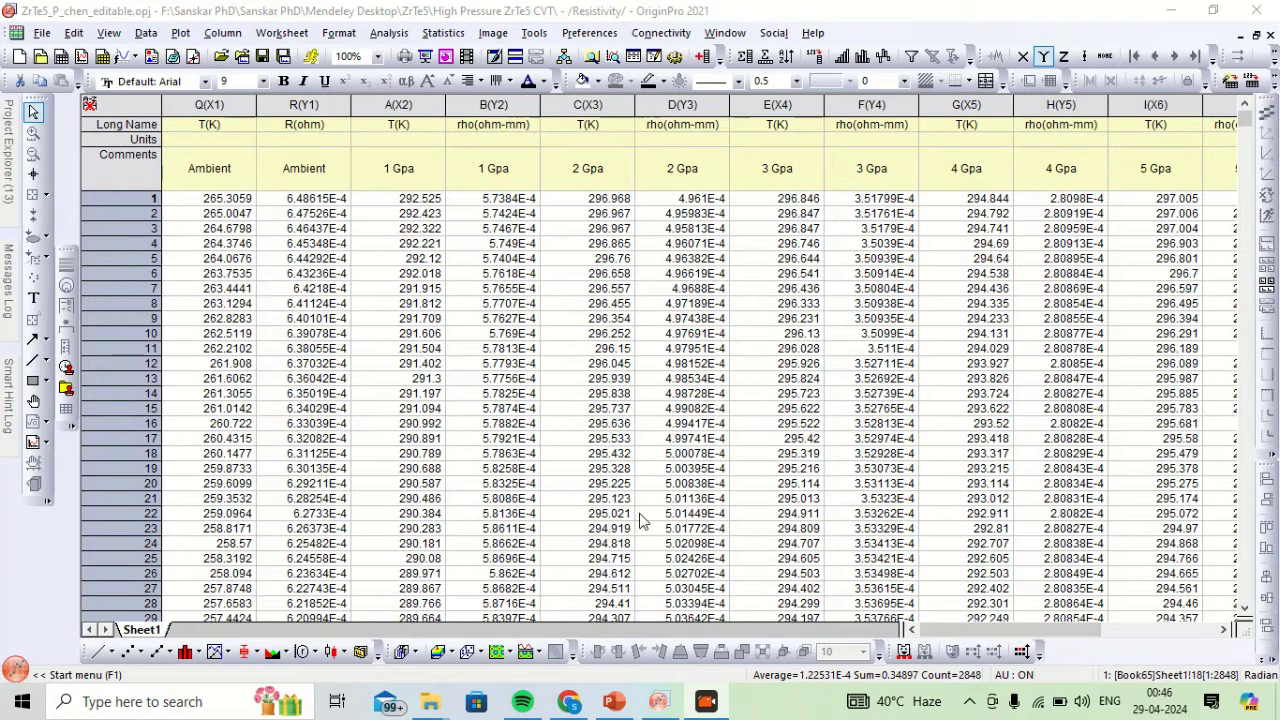
# Launch Igor Pro by searching 'igor' in Windows Start search
pyautogui.click(176, 703)
pyautogui.write('igor')
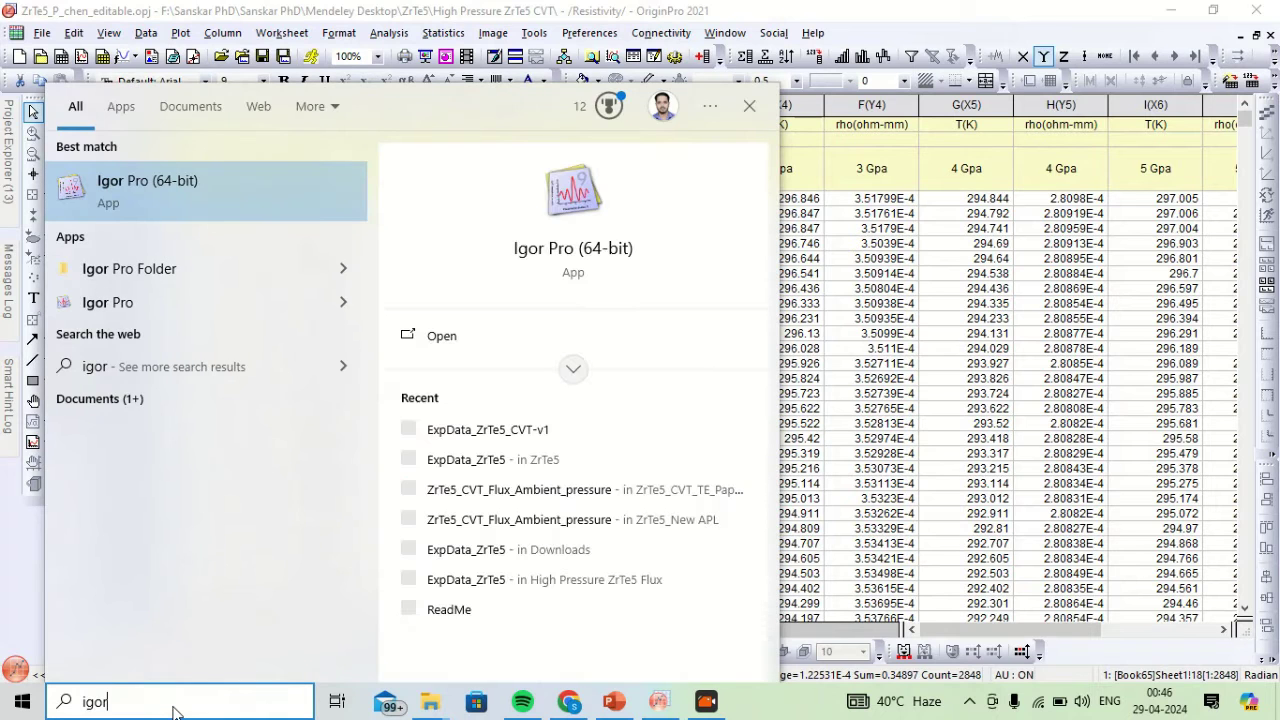
pyautogui.press('Return')
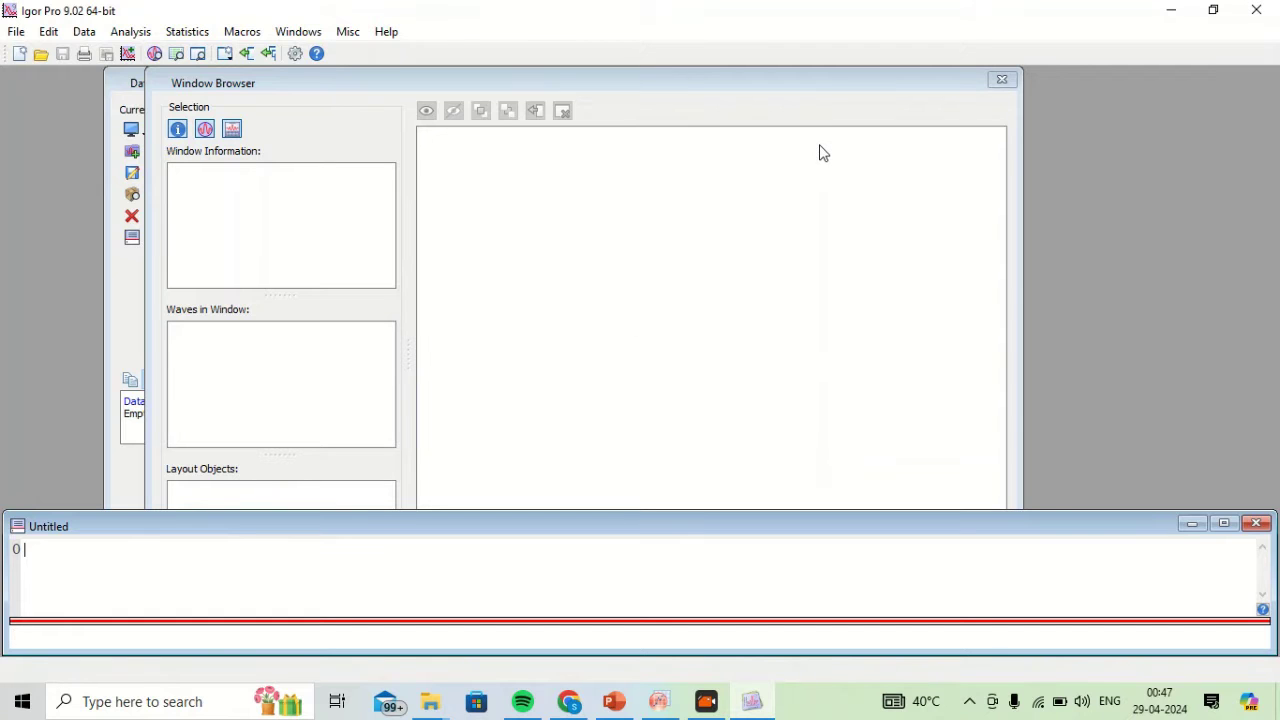
# Move the Window Browser aside and close it, leaving the empty Data Browser
pyautogui.moveTo(524, 83); pyautogui.dragTo(838, 165)
pyautogui.moveTo(960, 171); pyautogui.dragTo(591, 208)
pyautogui.click(945, 200)
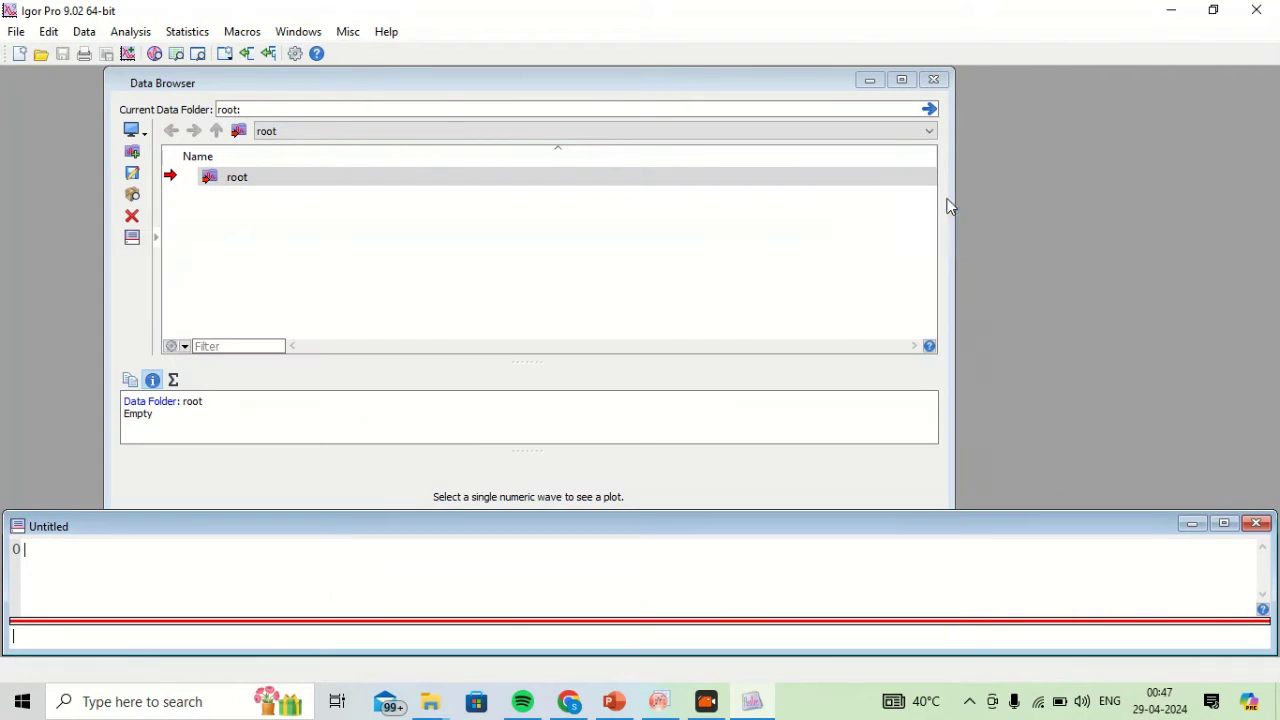
# Create an empty, maximized Table0 in Igor Pro, then return to the OriginPro worksheet
pyautogui.click(297, 33)
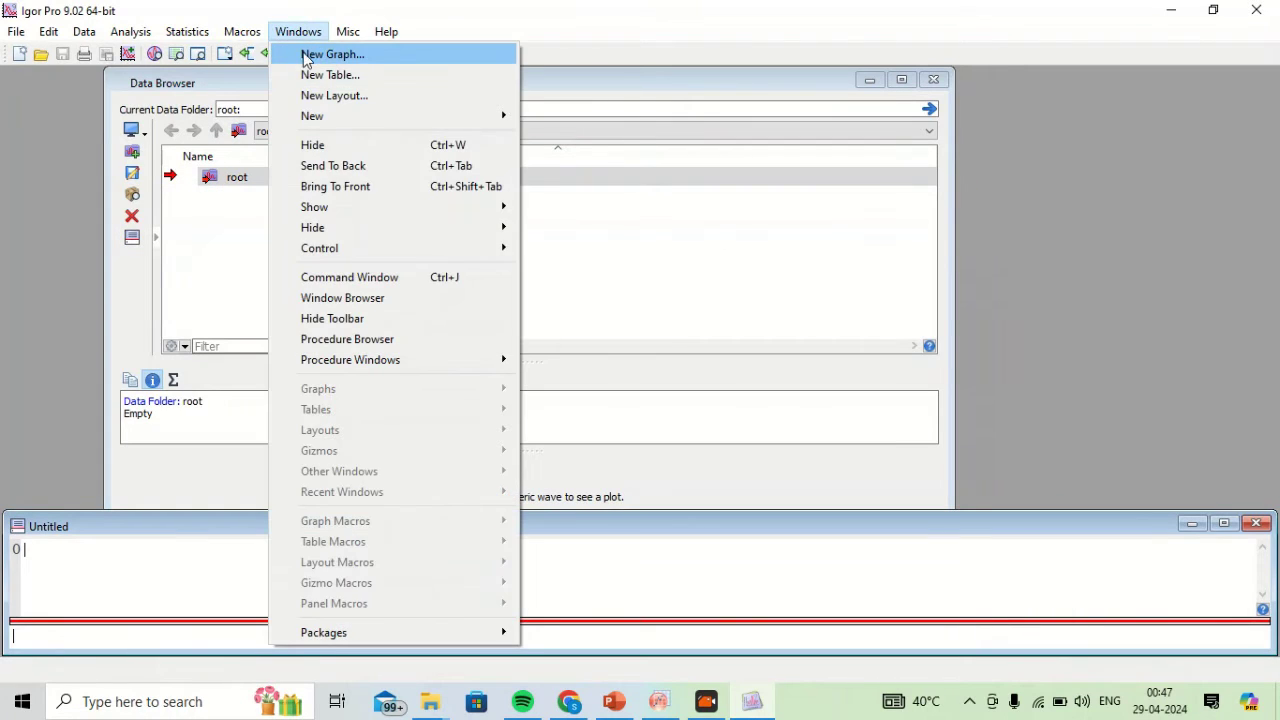
pyautogui.click(313, 73)
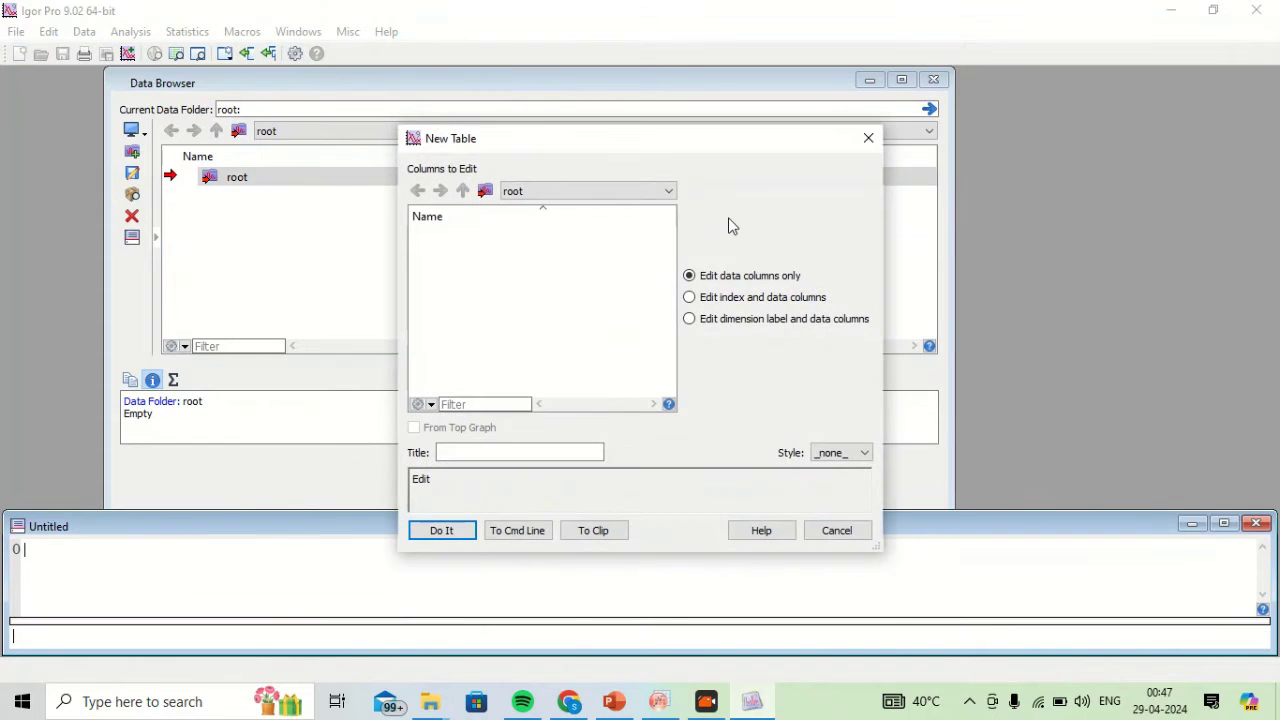
pyautogui.moveTo(783, 144); pyautogui.dragTo(773, 135)
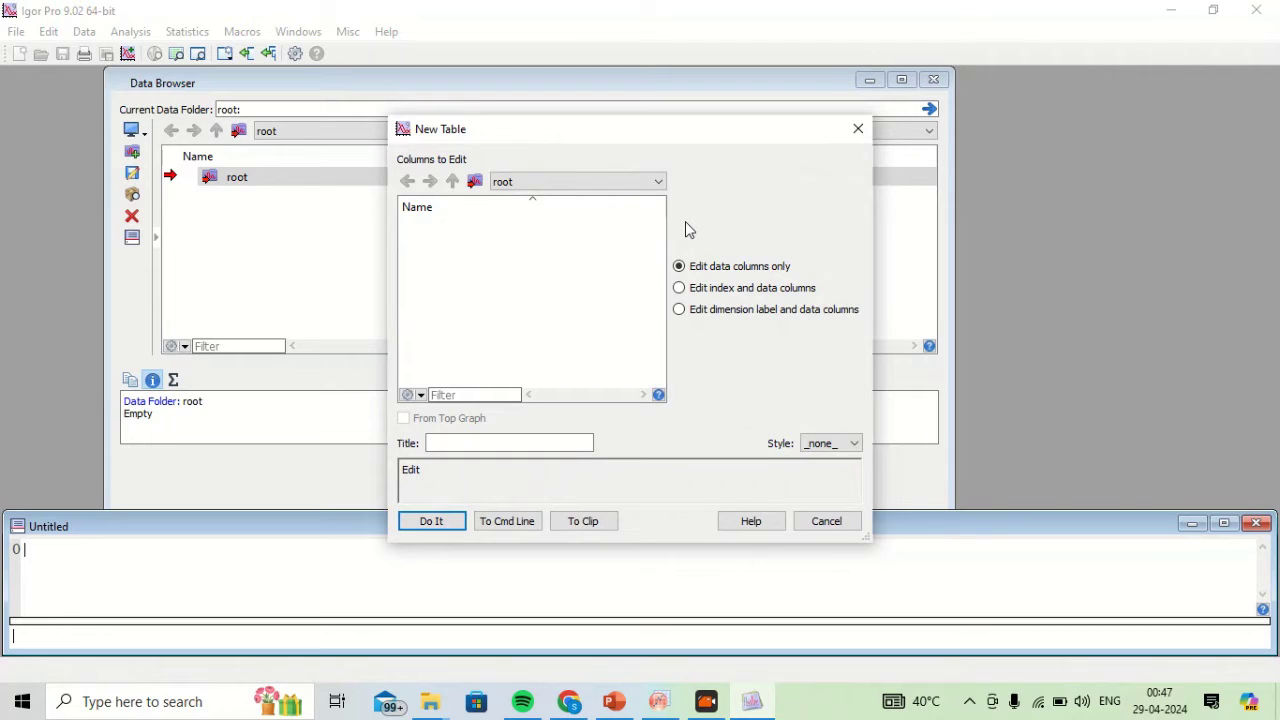
pyautogui.click(473, 437)
pyautogui.click(430, 521)
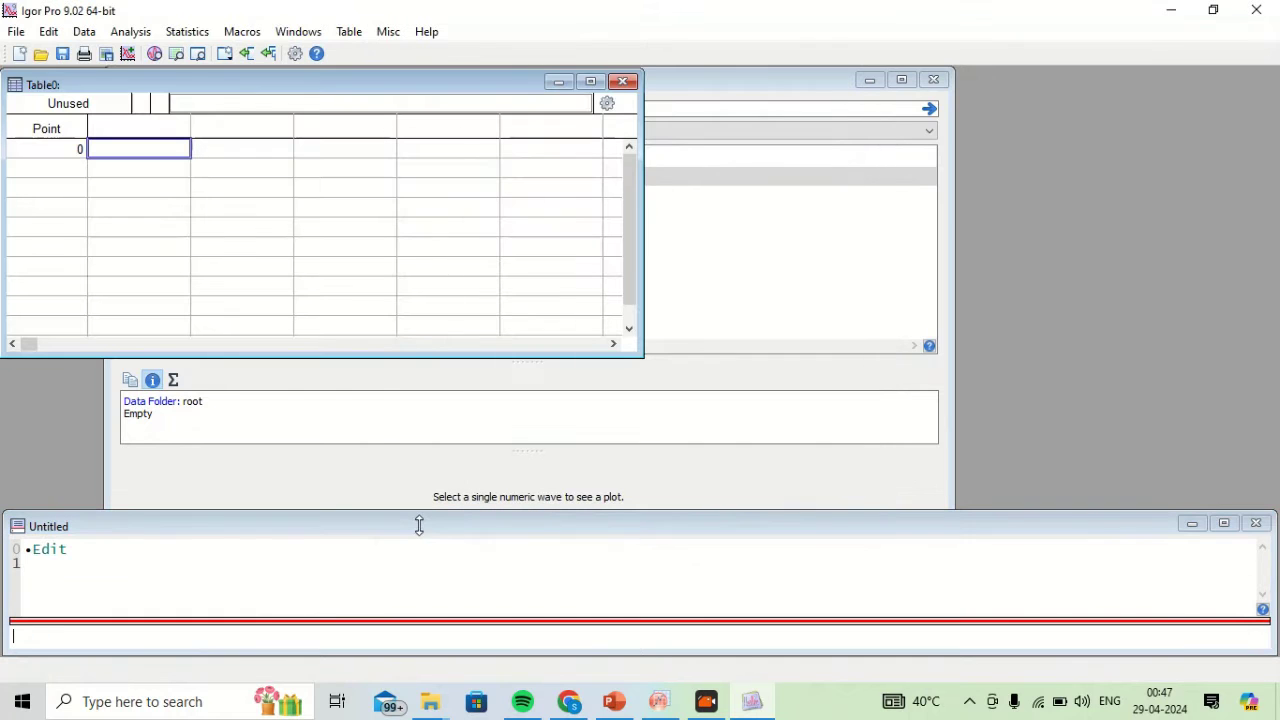
pyautogui.click(593, 81)
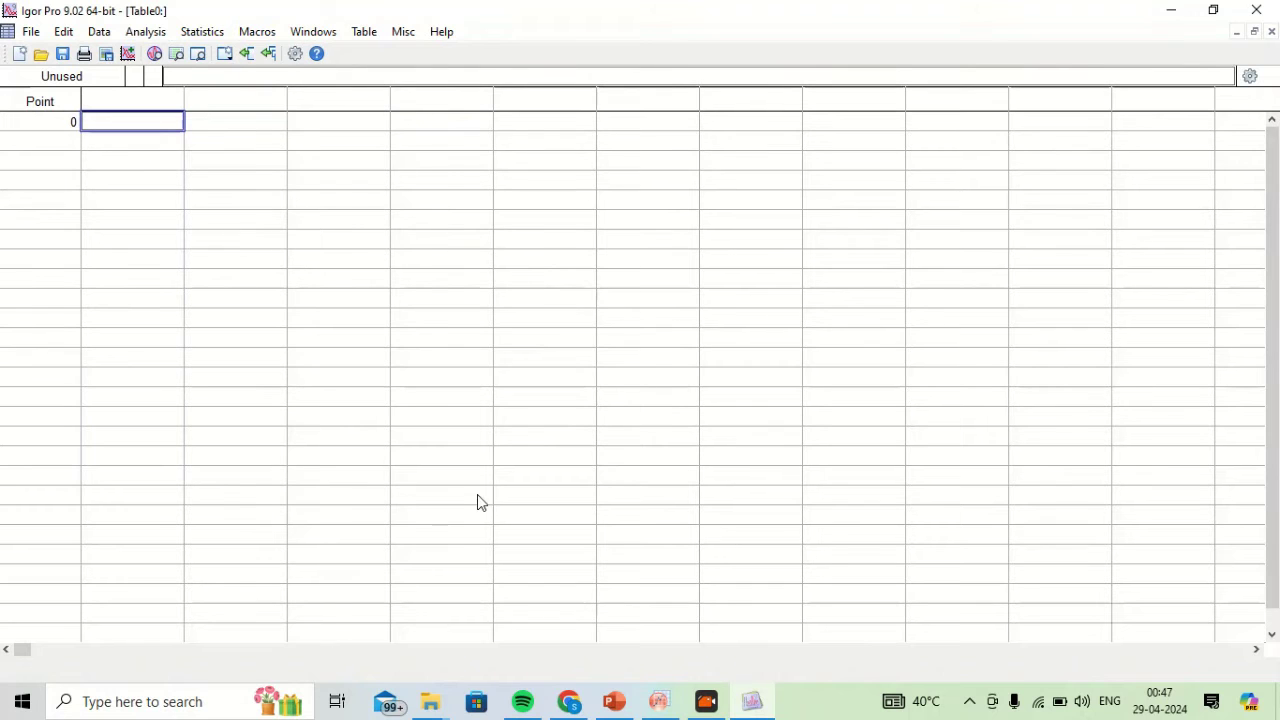
pyautogui.click(657, 712)
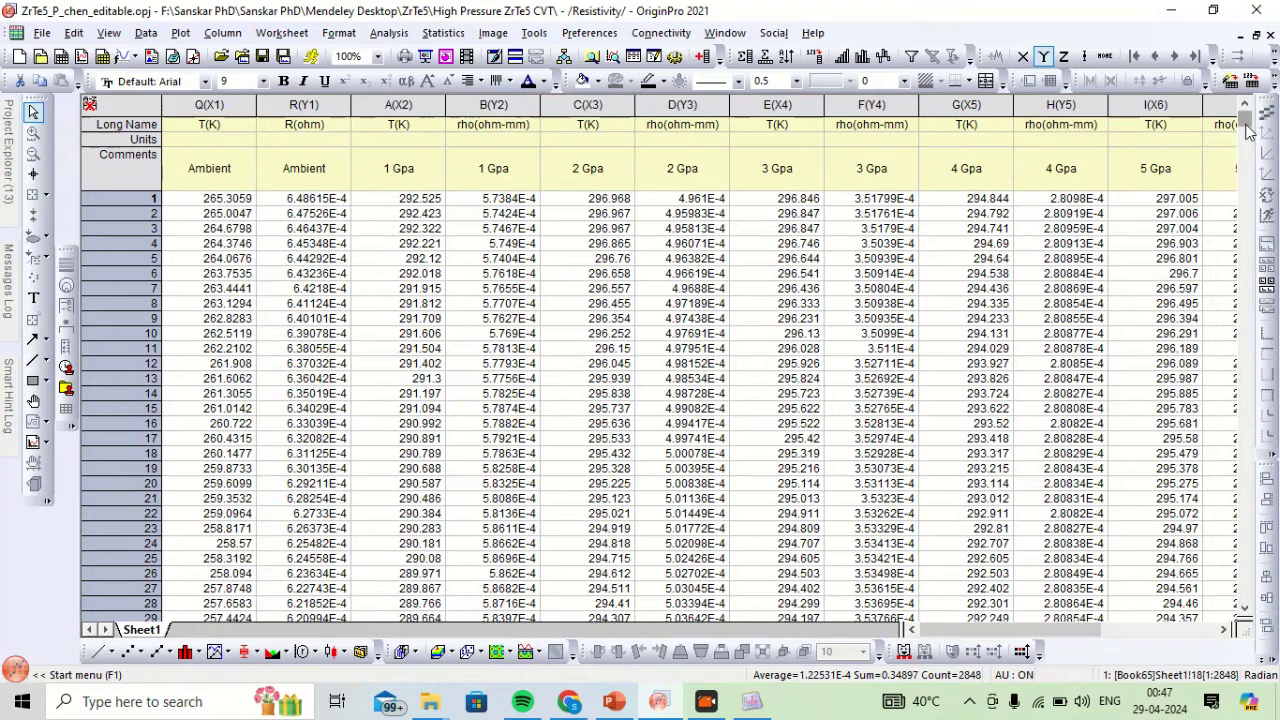
# Paste the 1168 ambient temperatures from column Q(X1) into Igor's Table0 as wave0
pyautogui.click(218, 203)
pyautogui.hotkey('ctrl', 'shift', 'Down')
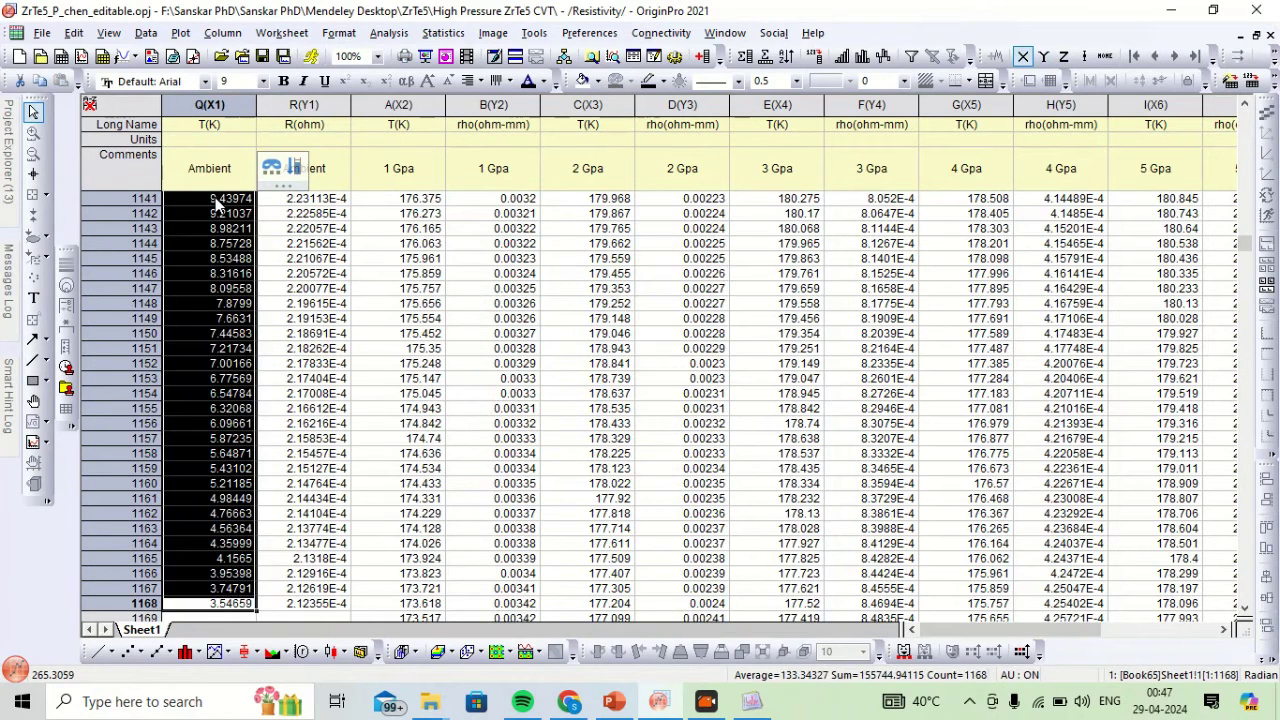
pyautogui.click(752, 701)
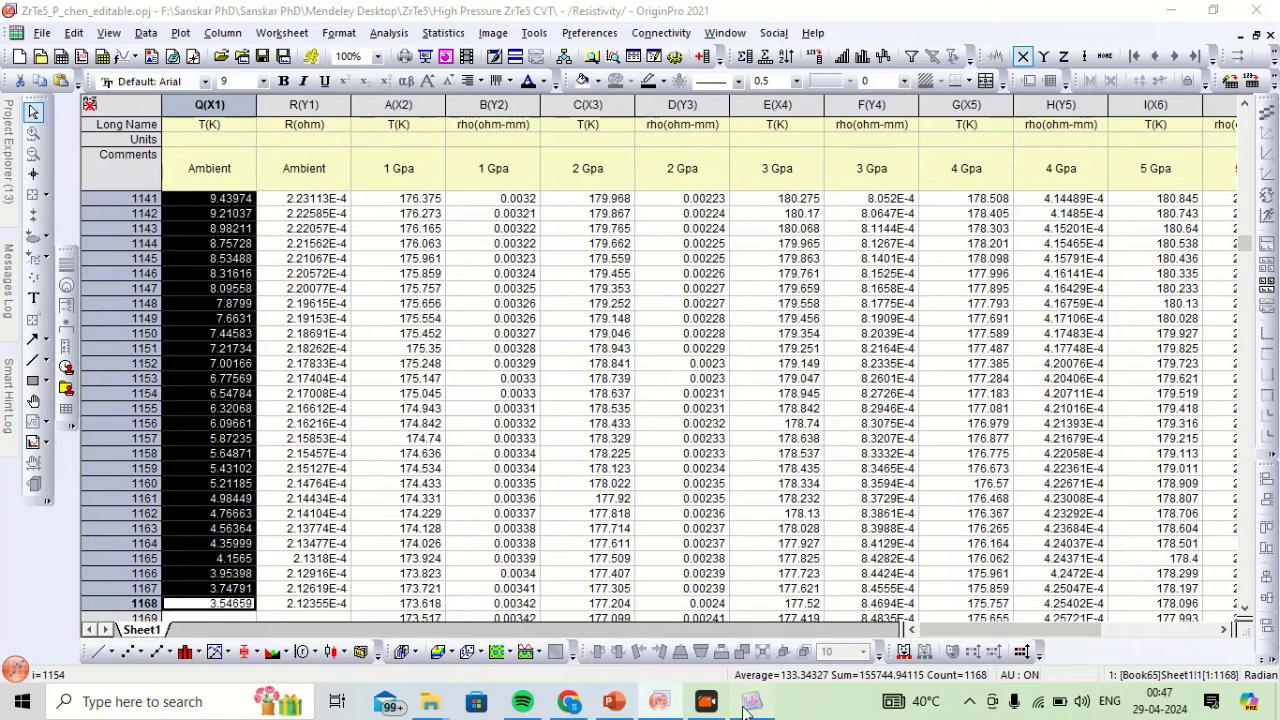
pyautogui.hotkey('ctrl', 'v')
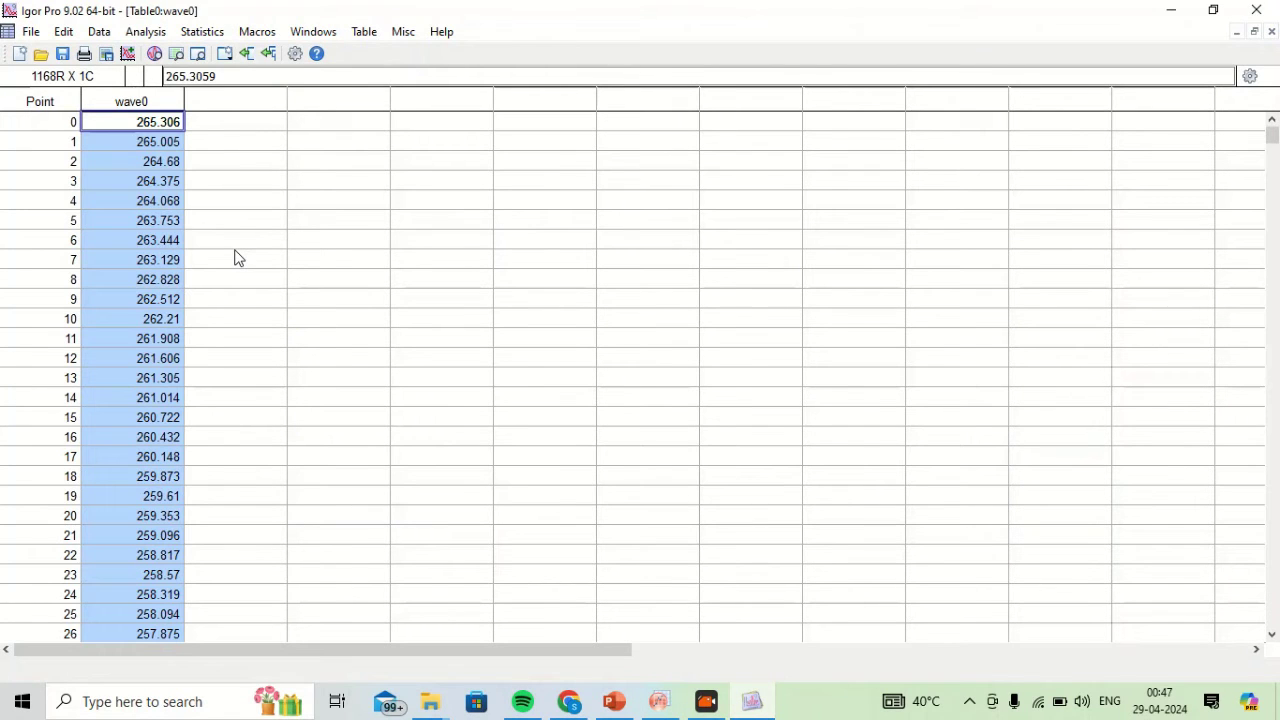
# Rename wave0 to T(K) and close its table
pyautogui.rightClick(148, 104)
pyautogui.click(180, 131)
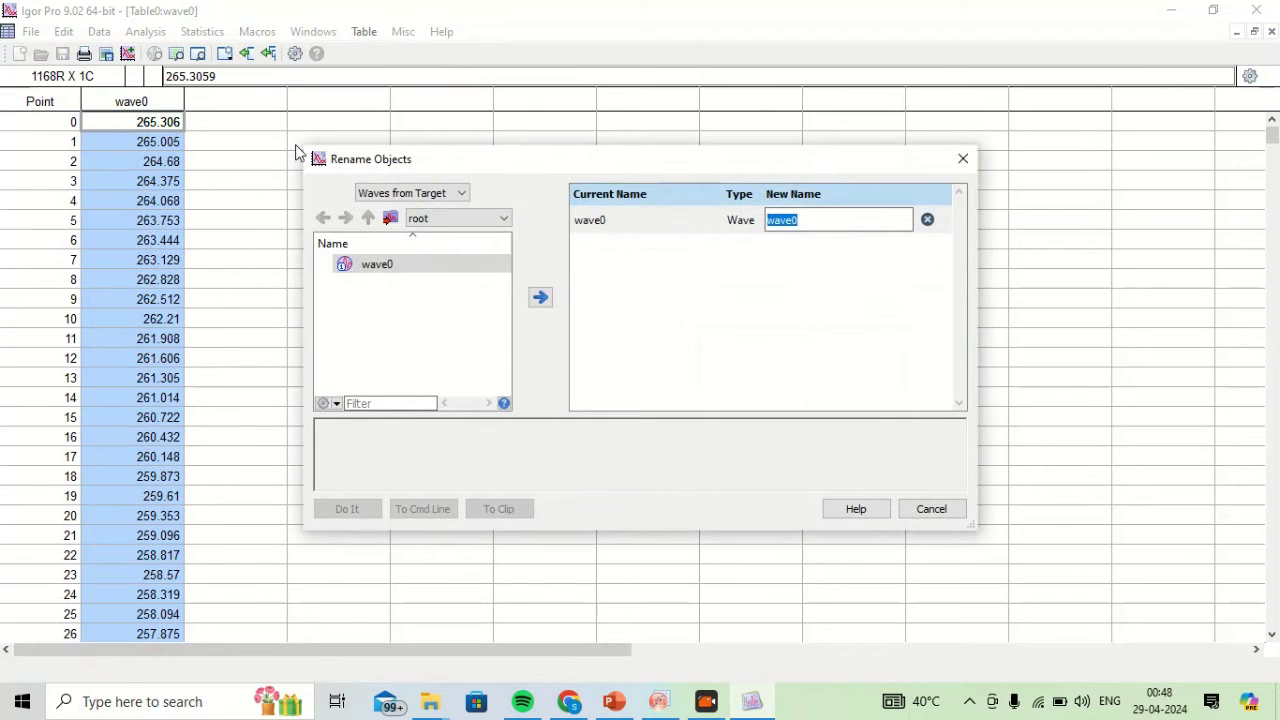
pyautogui.write('T')
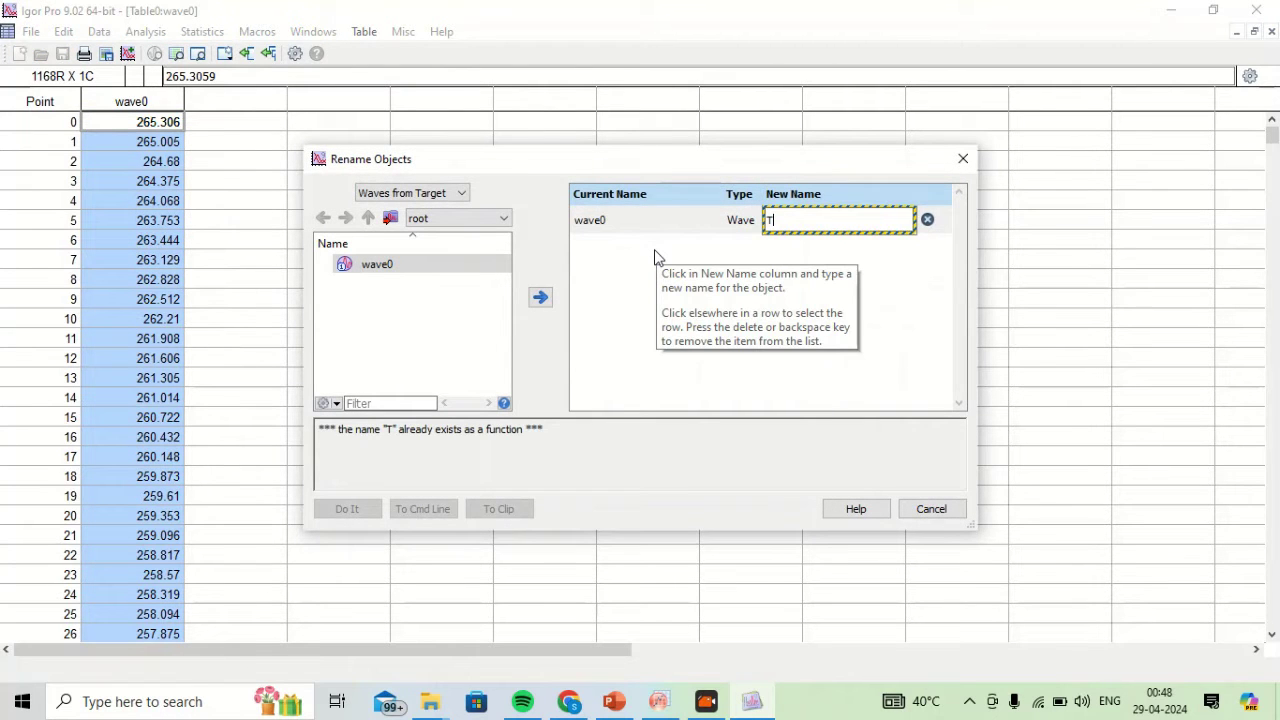
pyautogui.write('(')
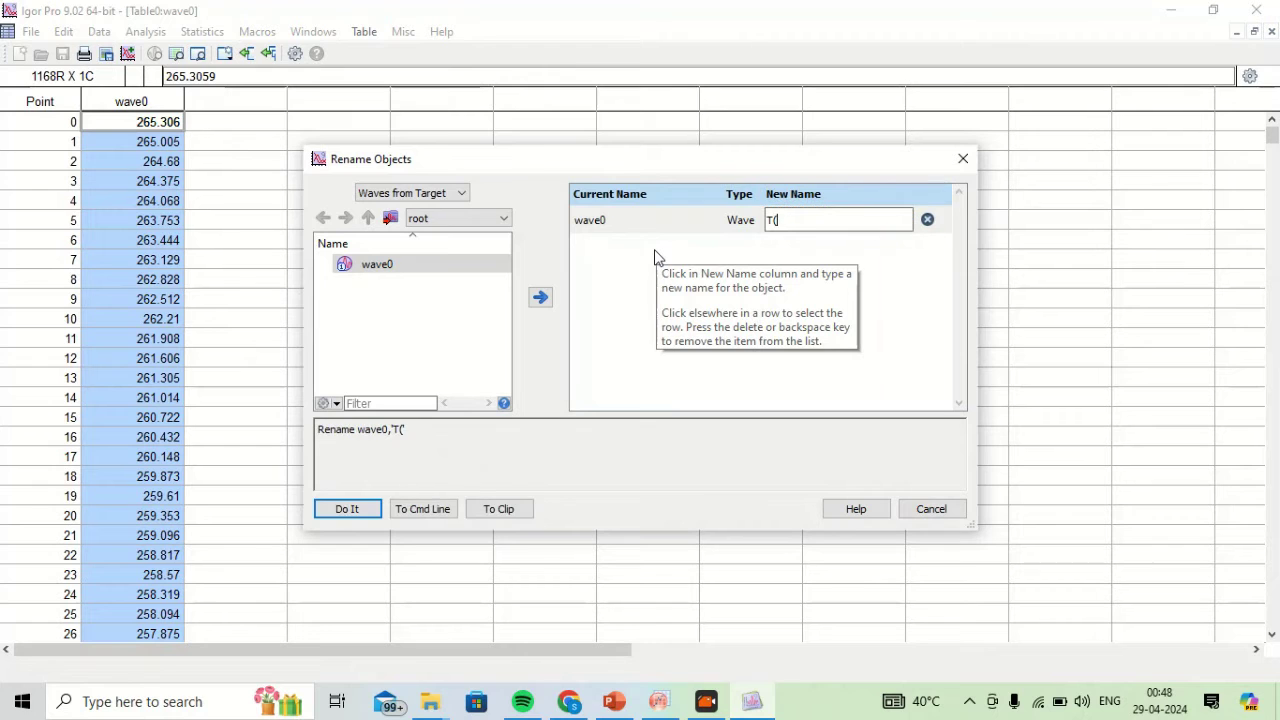
pyautogui.write('K)')
pyautogui.click(340, 517)
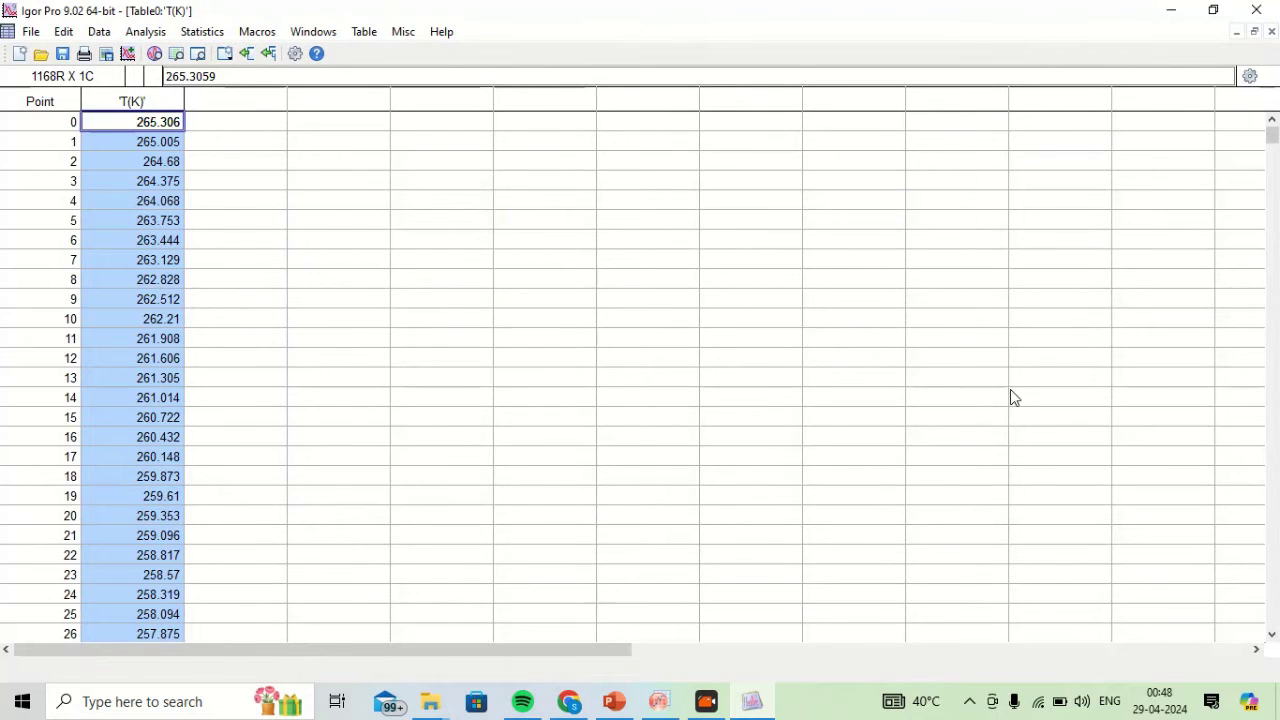
pyautogui.click(1237, 31)
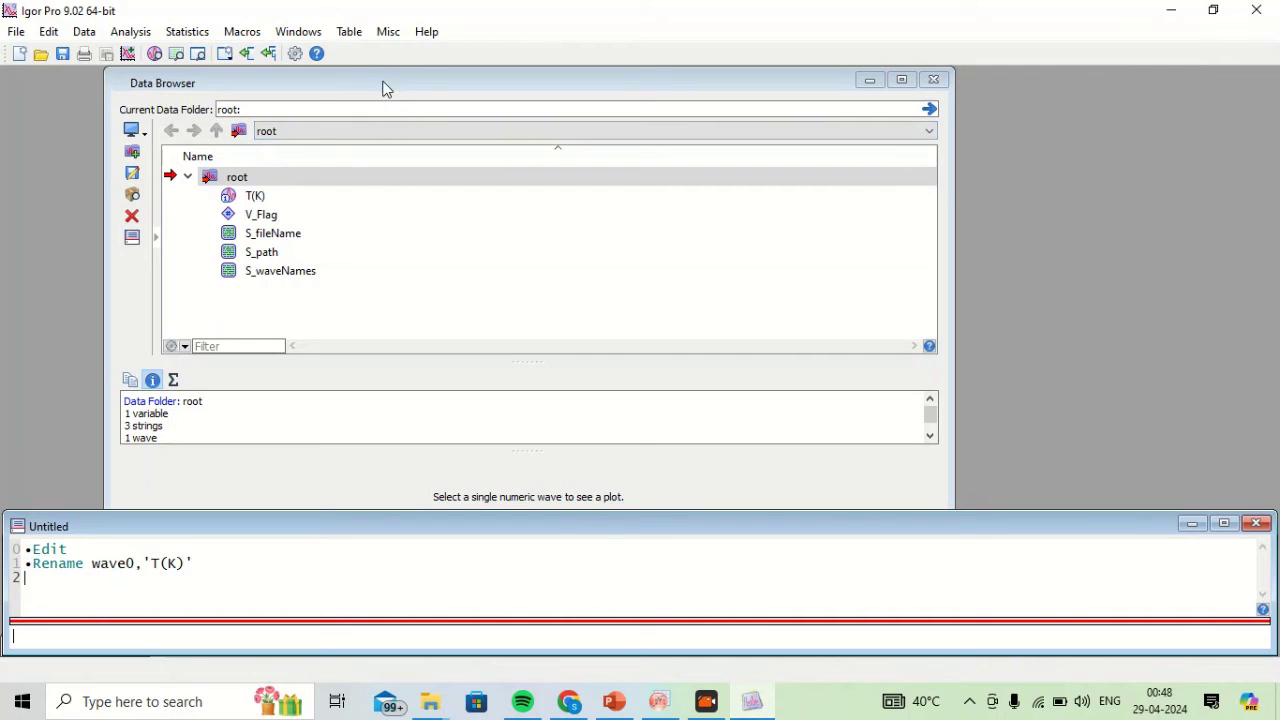
# Create an empty Table1 in Igor Pro, then return to the OriginPro worksheet
pyautogui.click(349, 35)
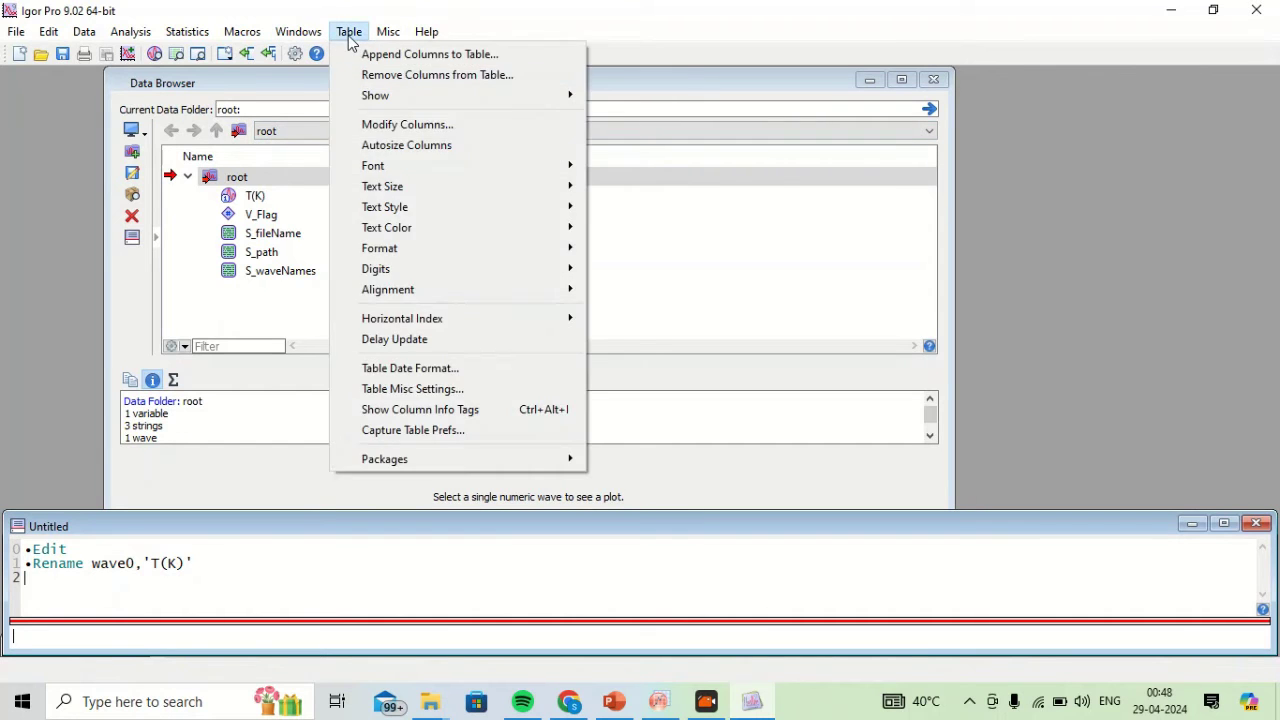
pyautogui.moveTo(288, 36)
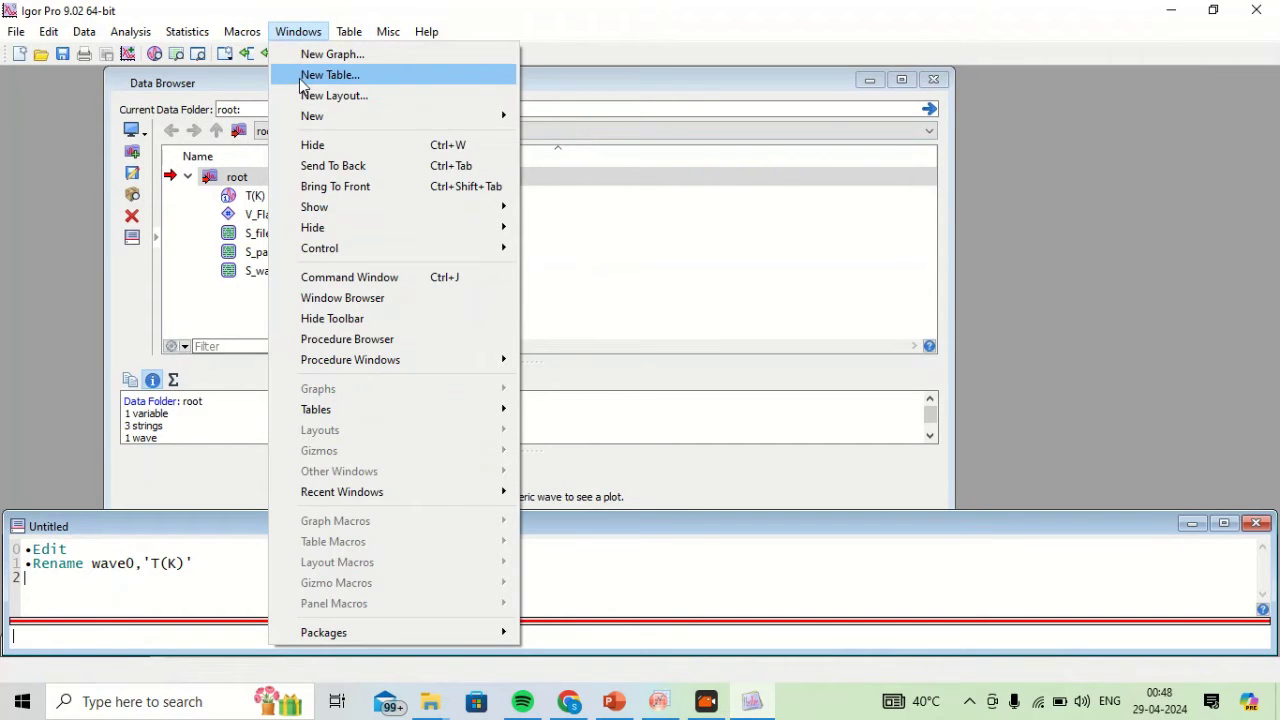
pyautogui.click(299, 78)
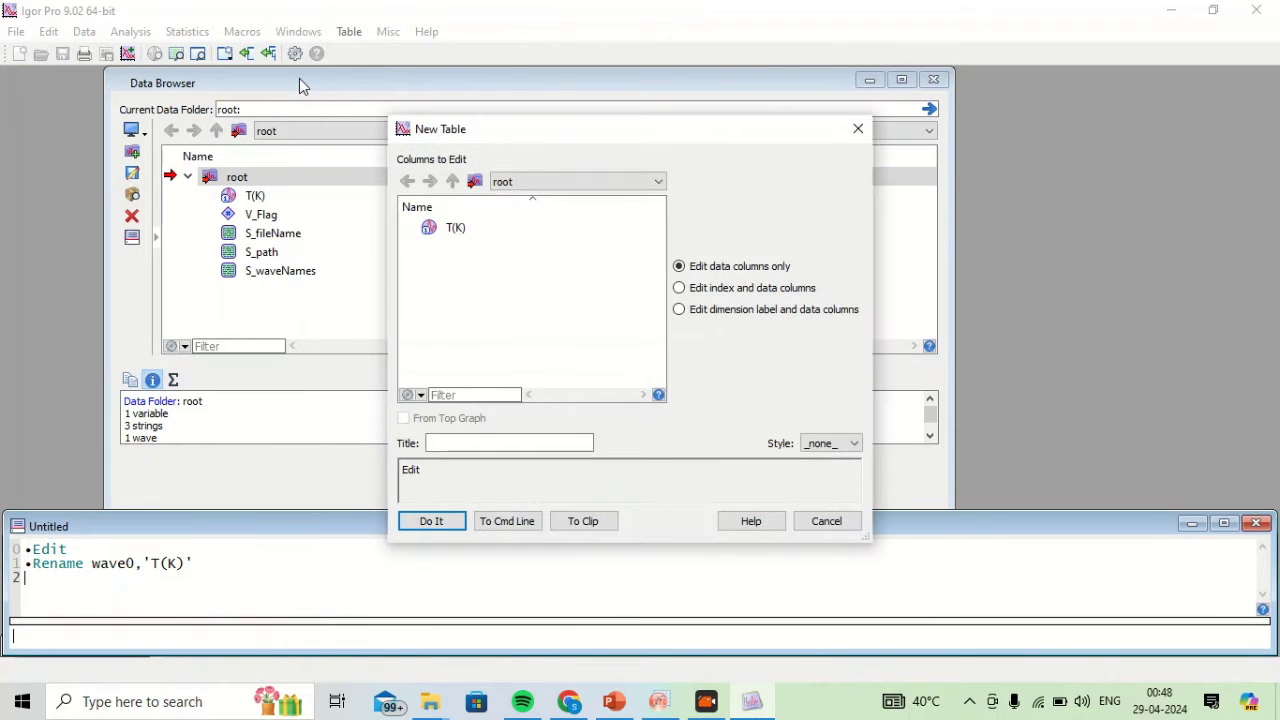
pyautogui.click(431, 521)
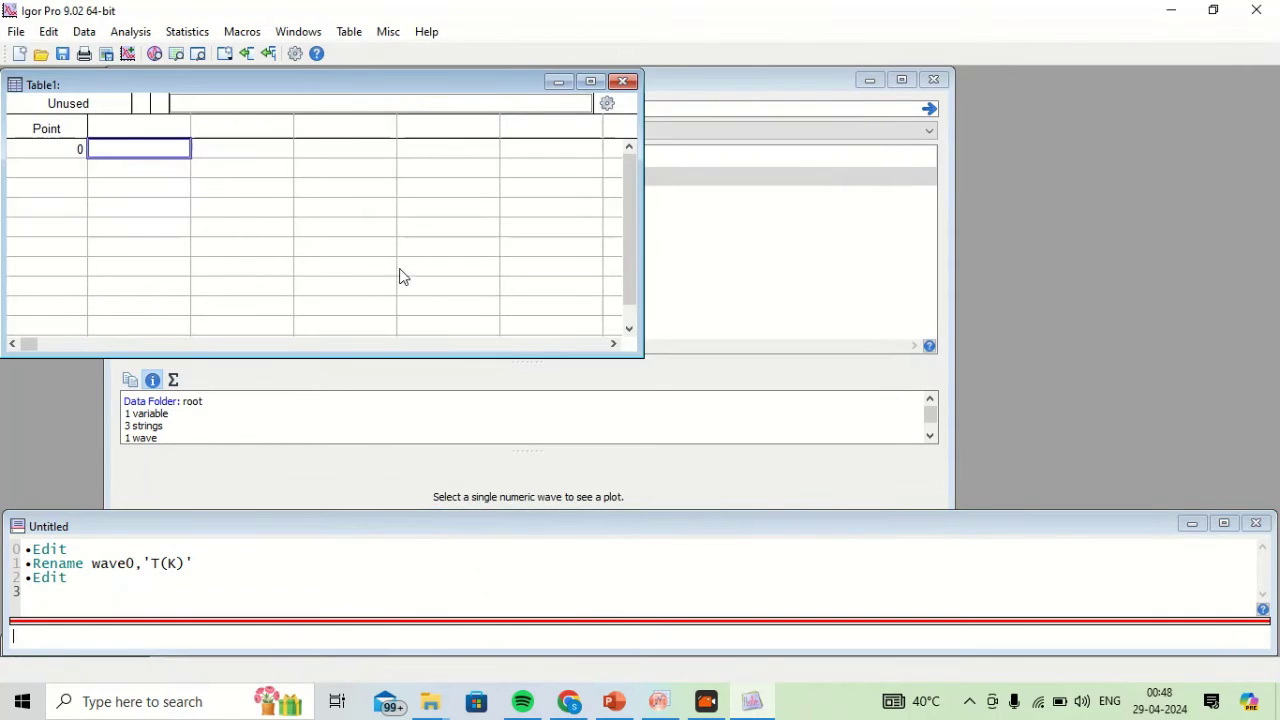
pyautogui.click(659, 701)
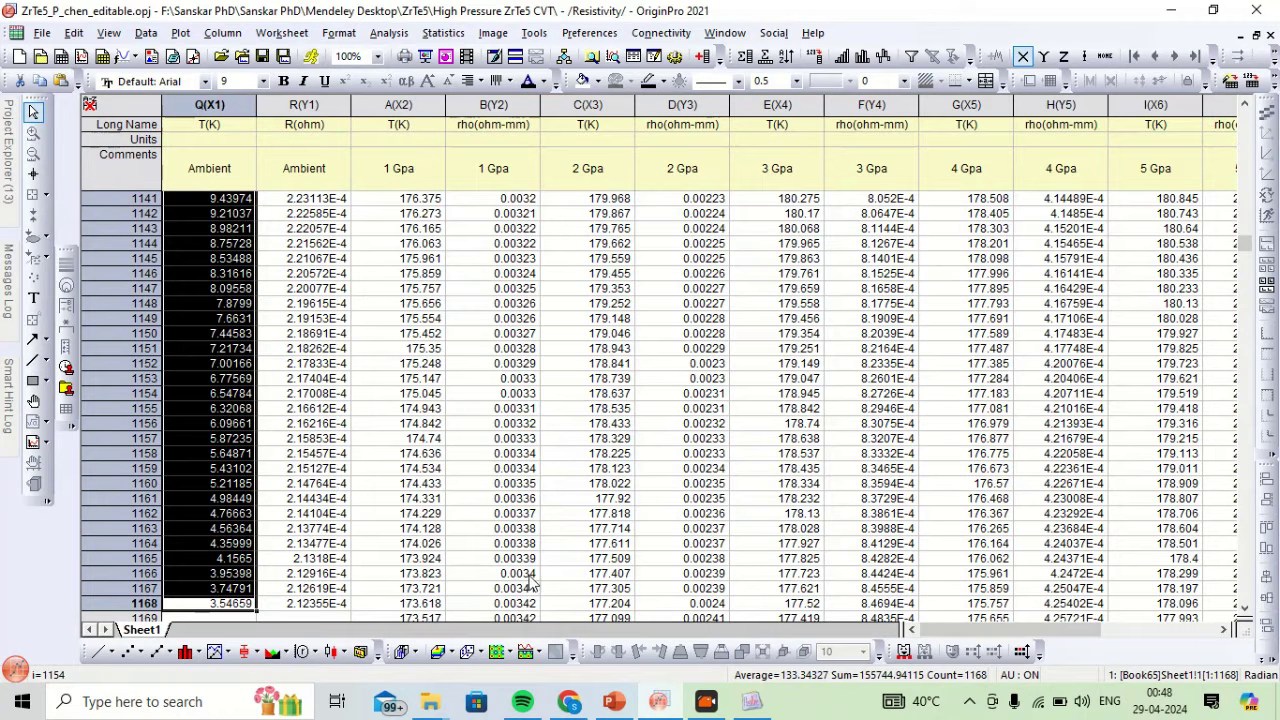
# Select all 1168 Ambient R(ohm) values in column R(Y1), then return to Igor Pro
pyautogui.click(325, 605)
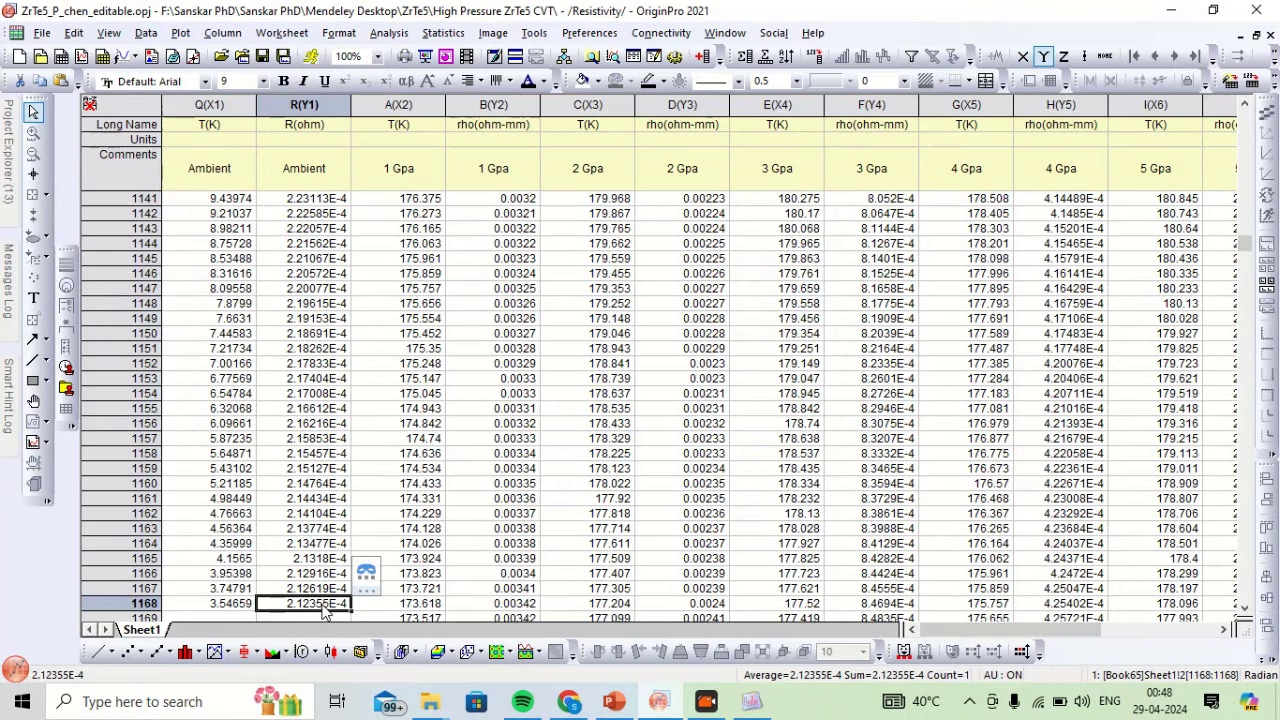
pyautogui.hotkey('ctrl', 'shift', 'Up')
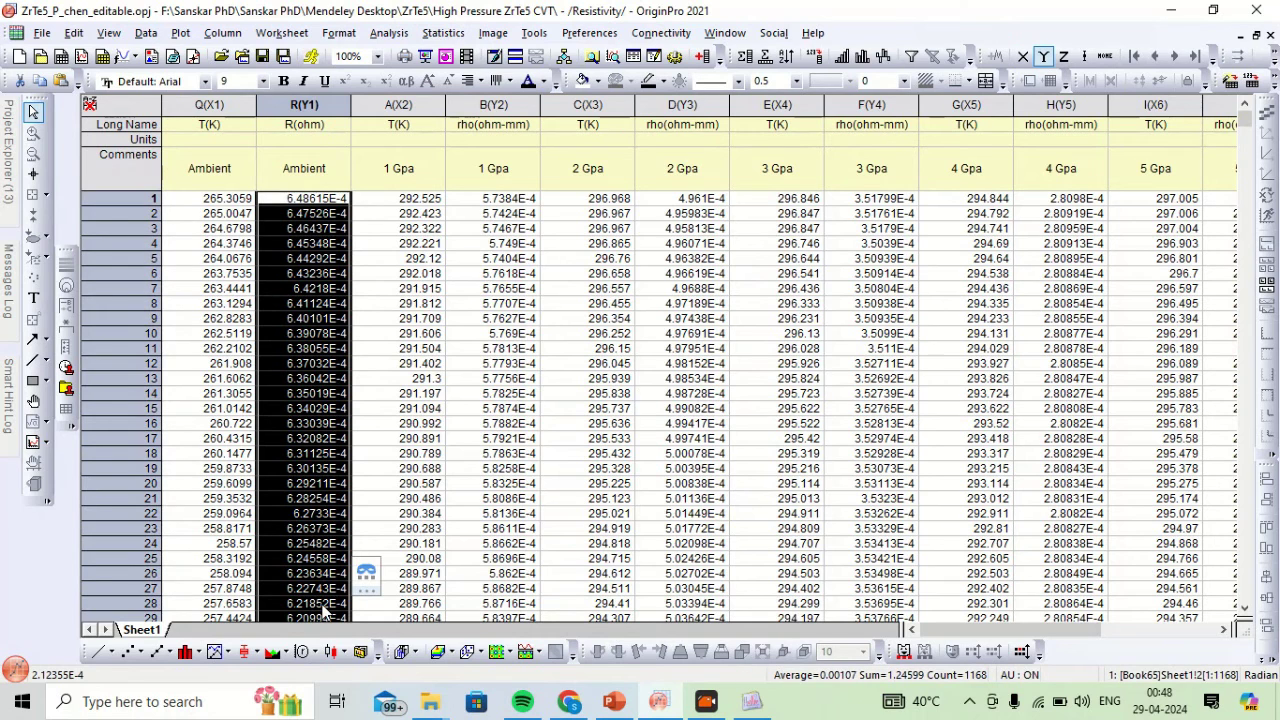
pyautogui.click(750, 702)
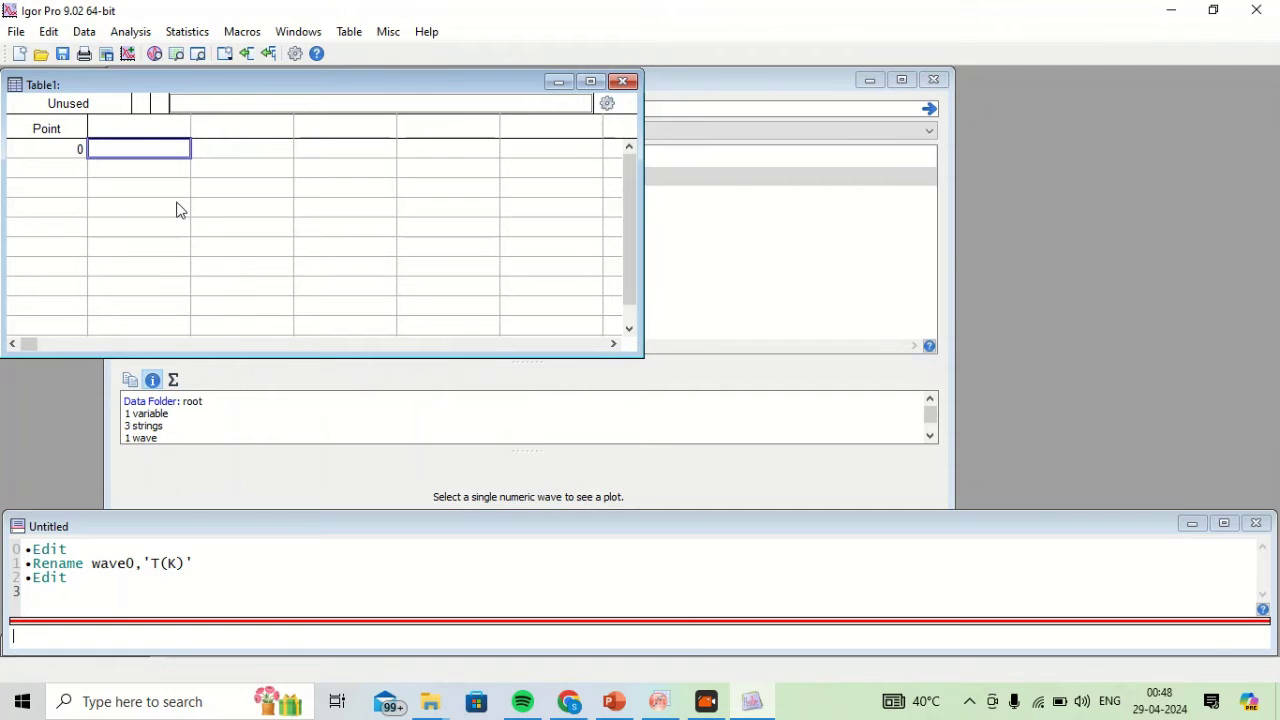
# Paste the resistance values into Table1, rename the wave R(Ohm), and minimize the table
pyautogui.hotkey('ctrl', 'v')
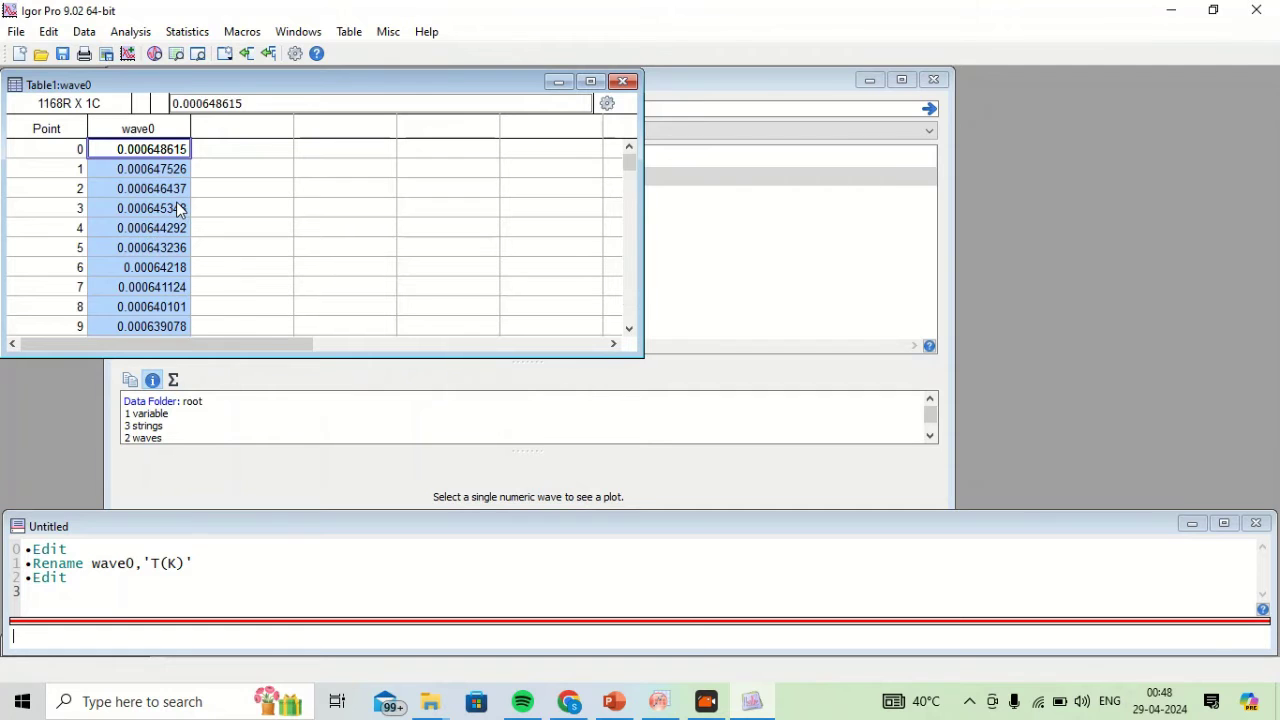
pyautogui.click(591, 81)
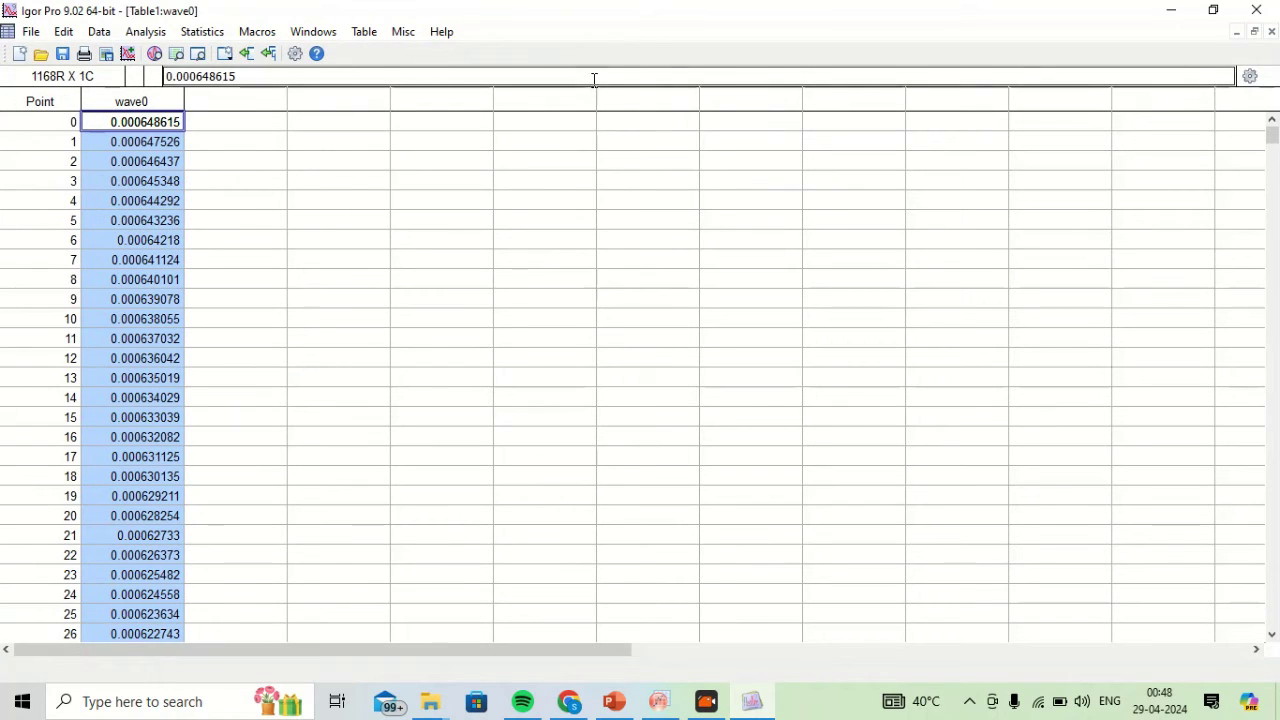
pyautogui.rightClick(129, 106)
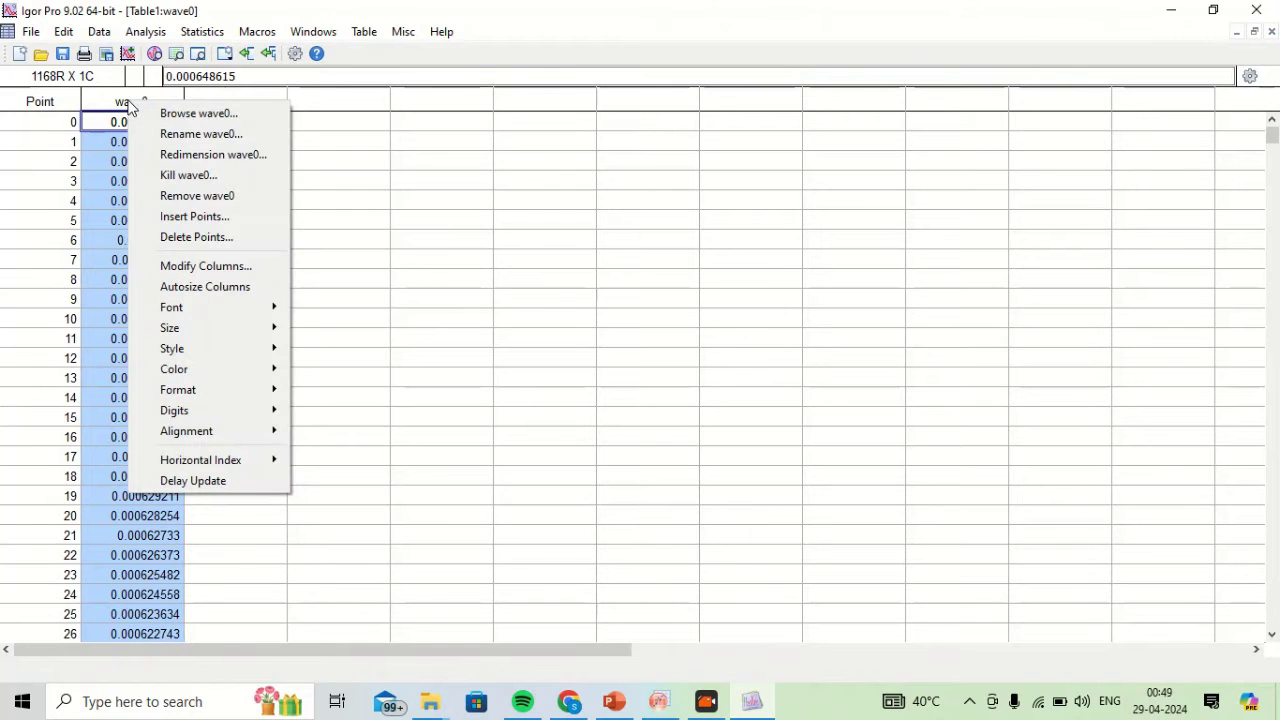
pyautogui.click(170, 132)
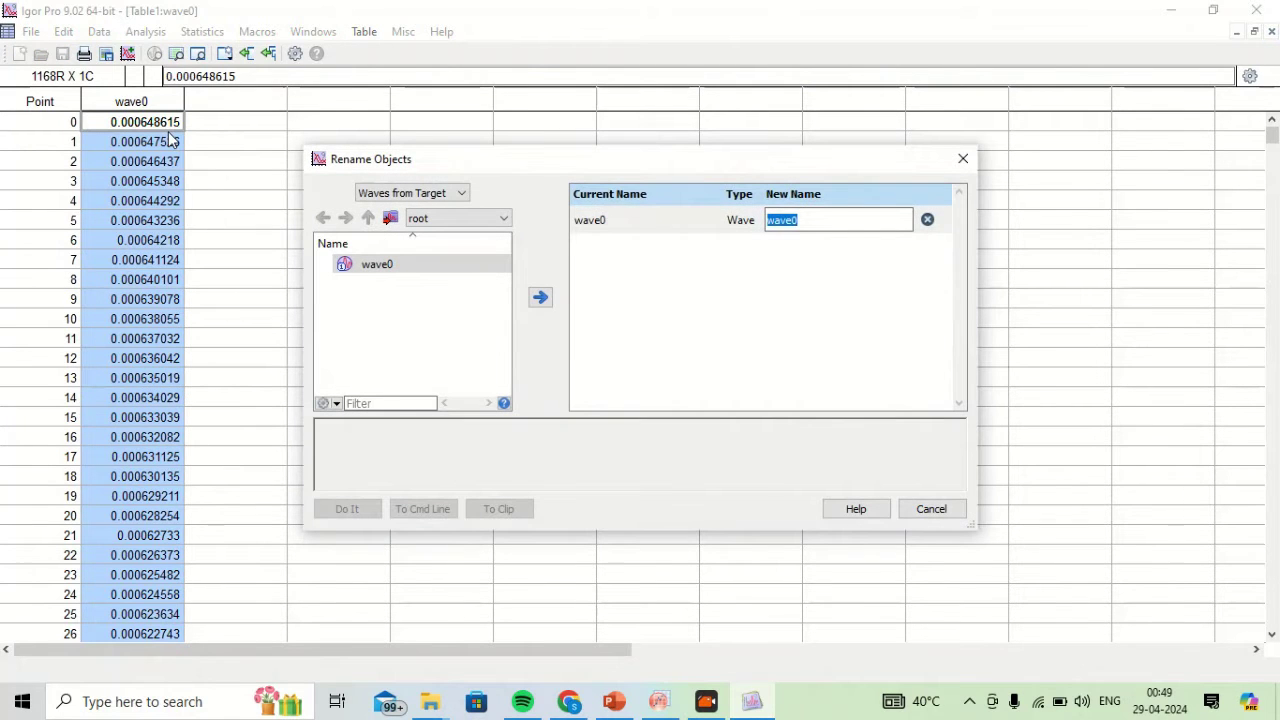
pyautogui.write('R')
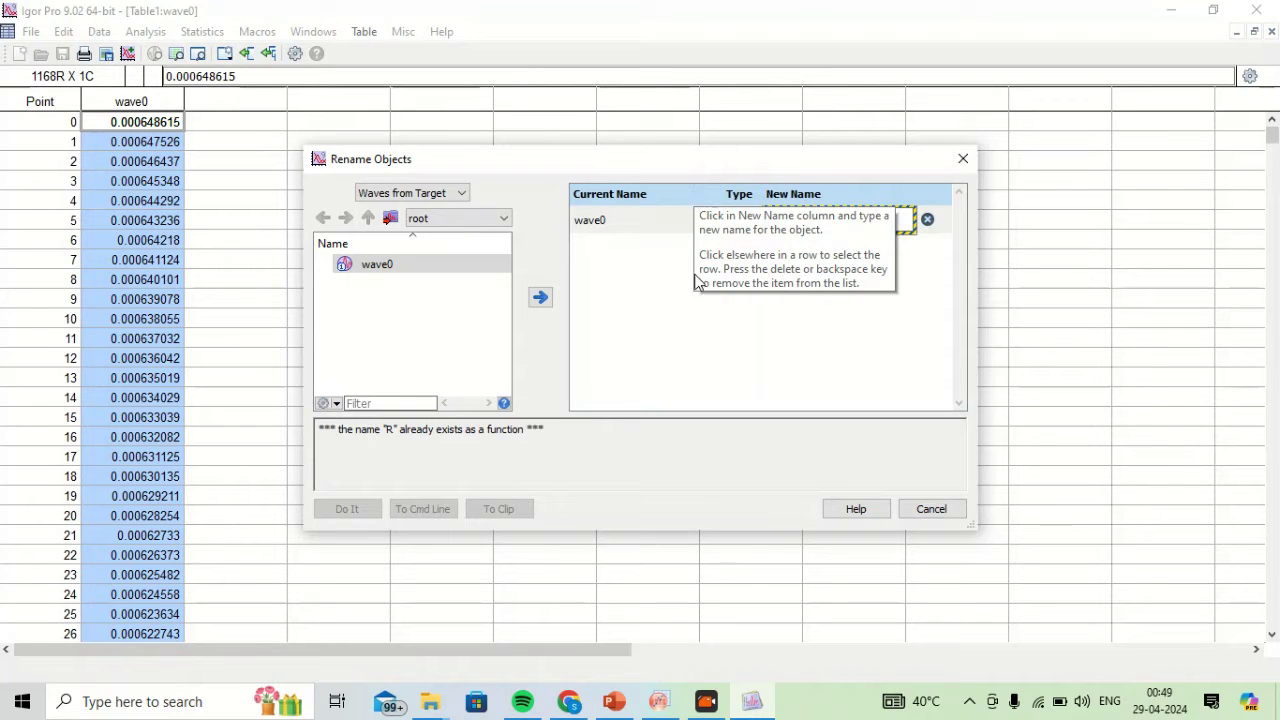
pyautogui.click(812, 216)
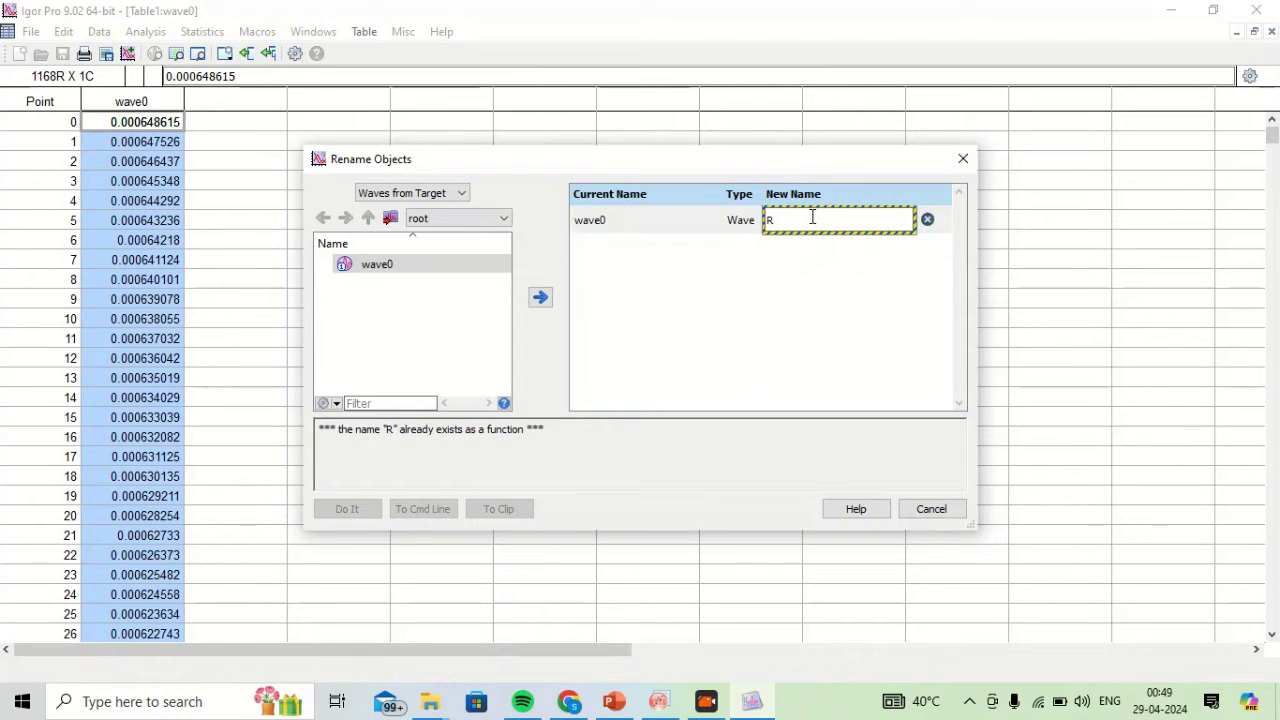
pyautogui.write('(Ohm)')
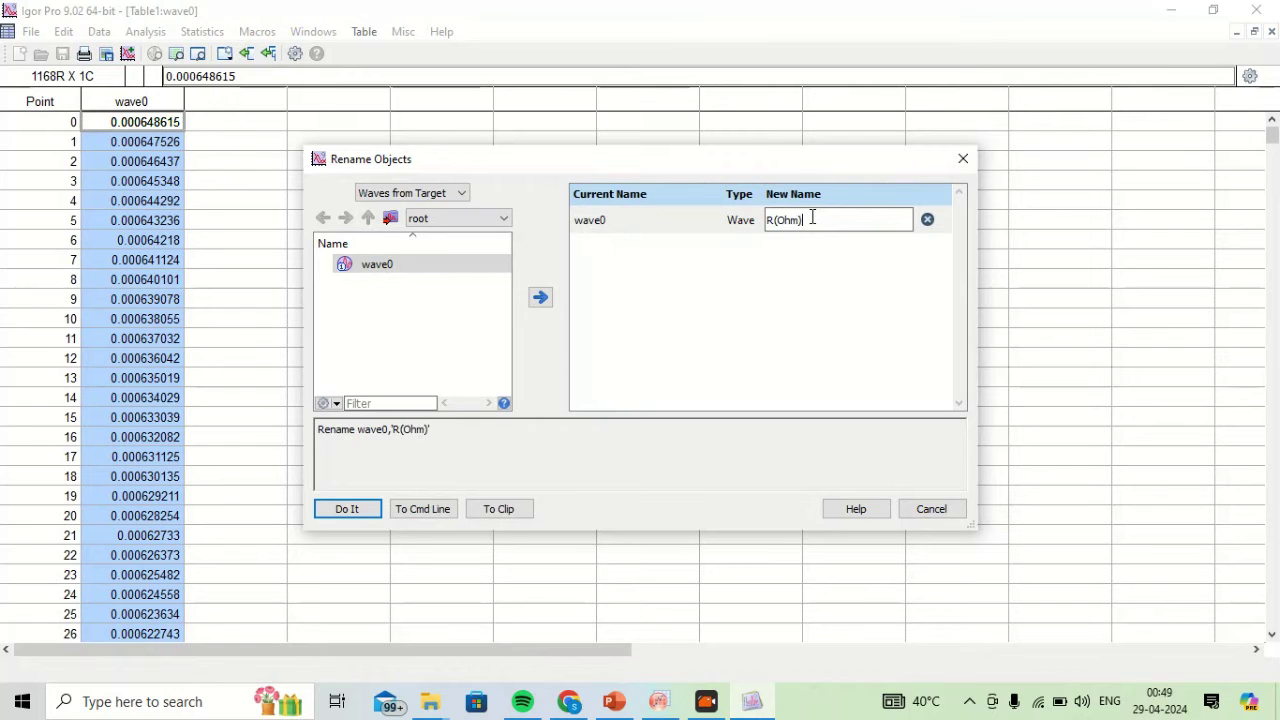
pyautogui.click(335, 512)
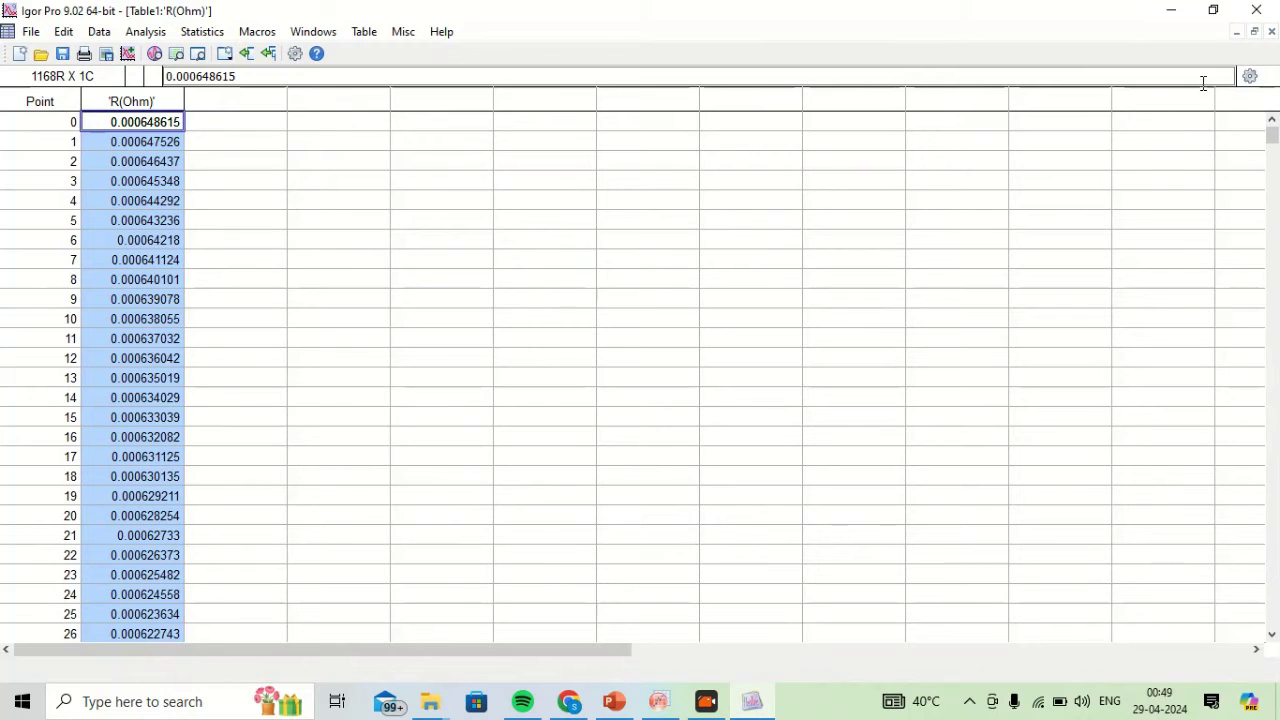
pyautogui.click(1236, 33)
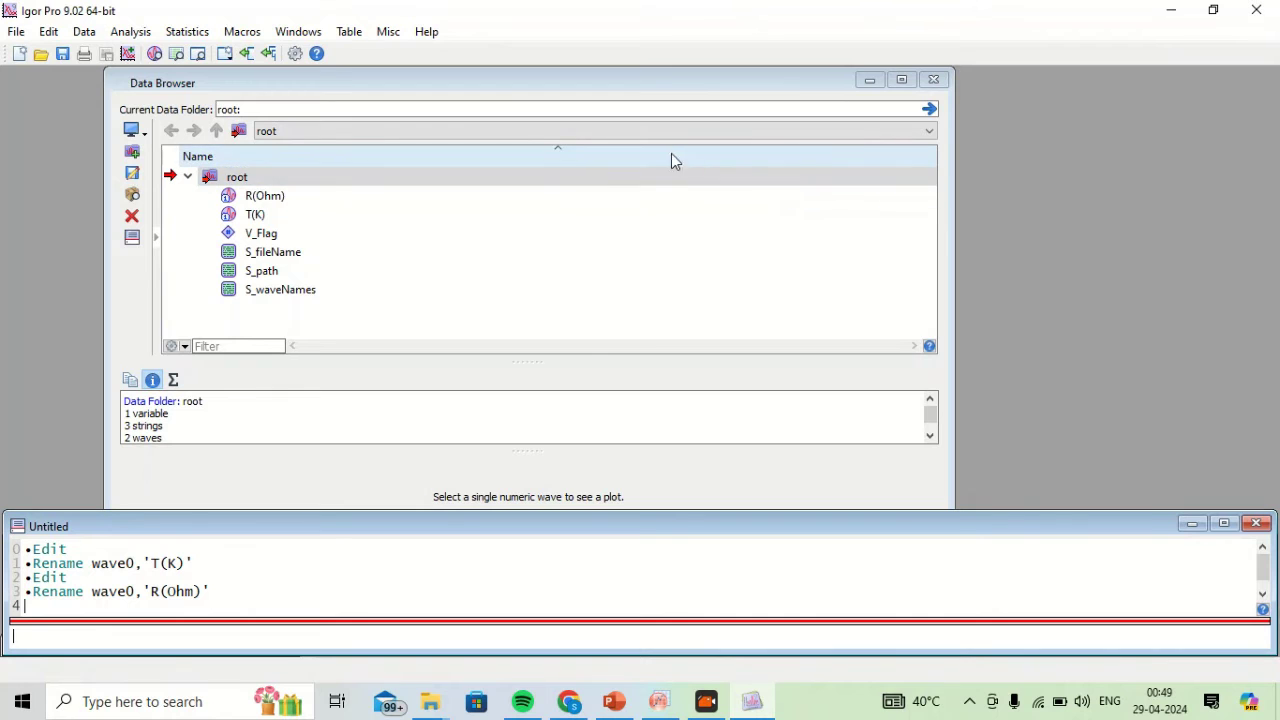
# View T(K) and R(Ohm) in their own tables, minimize both, and restore the Data Browser
pyautogui.doubleClick(312, 222)
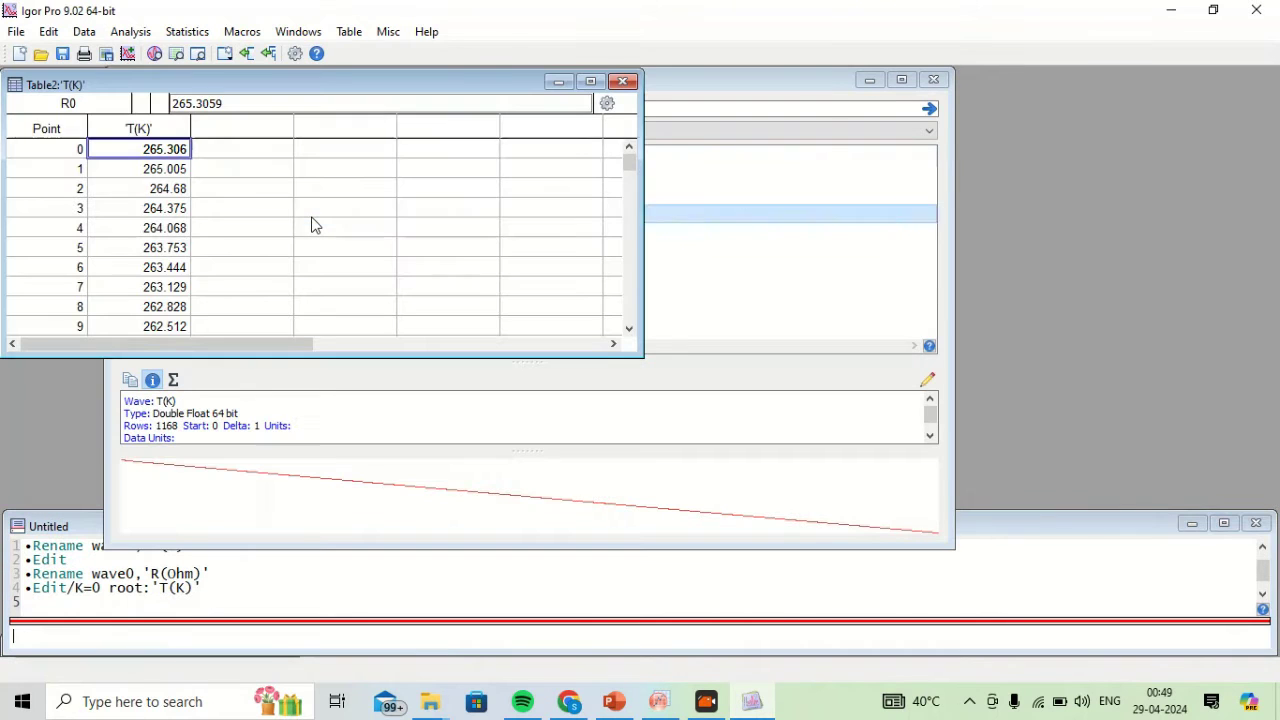
pyautogui.click(558, 82)
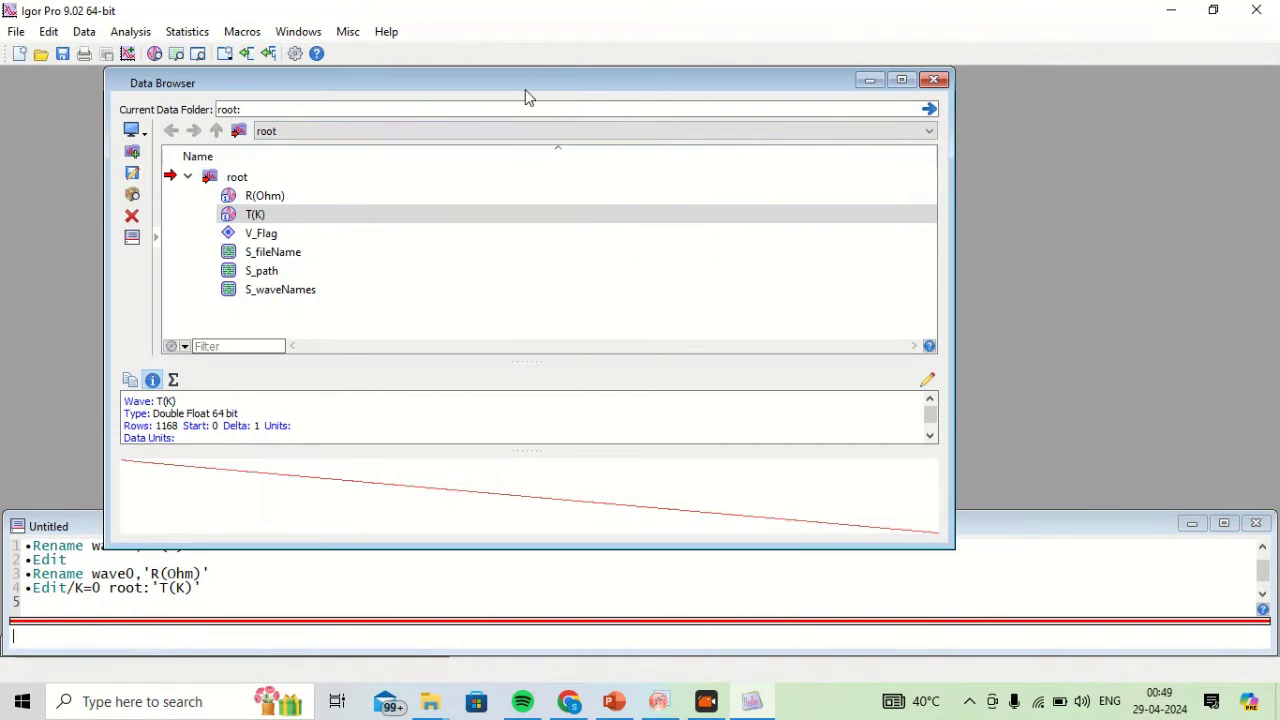
pyautogui.doubleClick(284, 197)
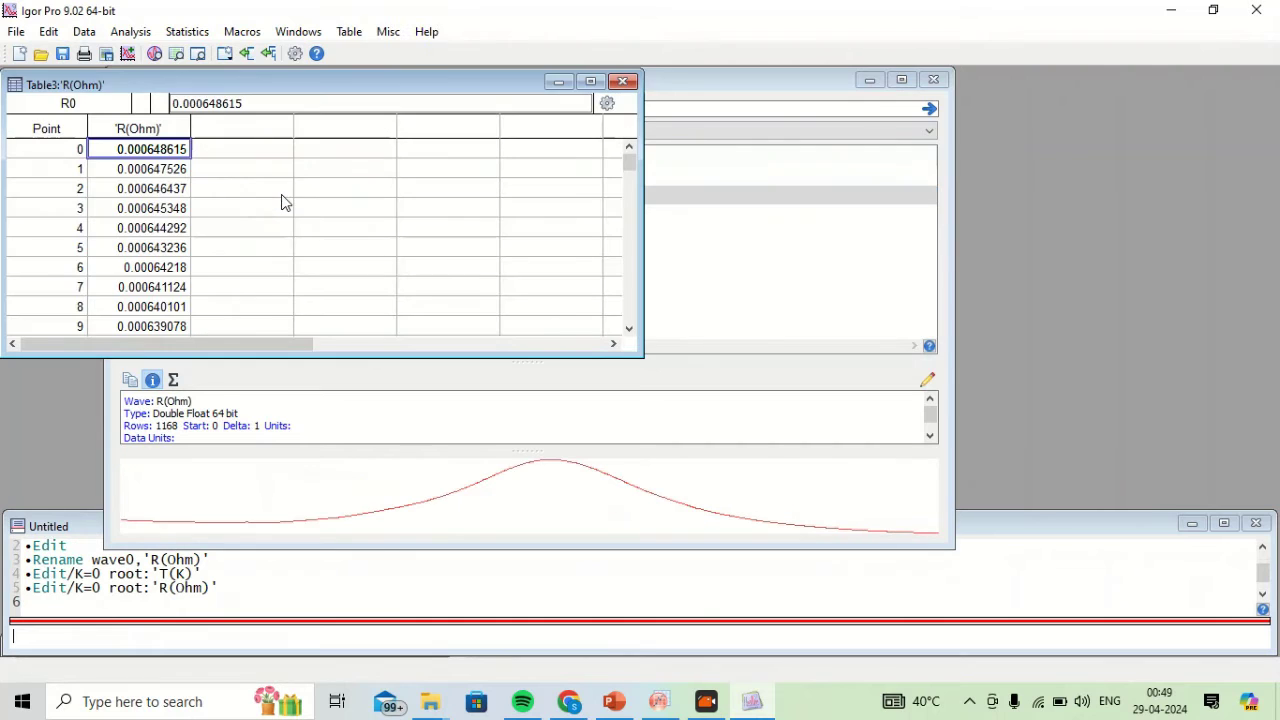
pyautogui.click(558, 82)
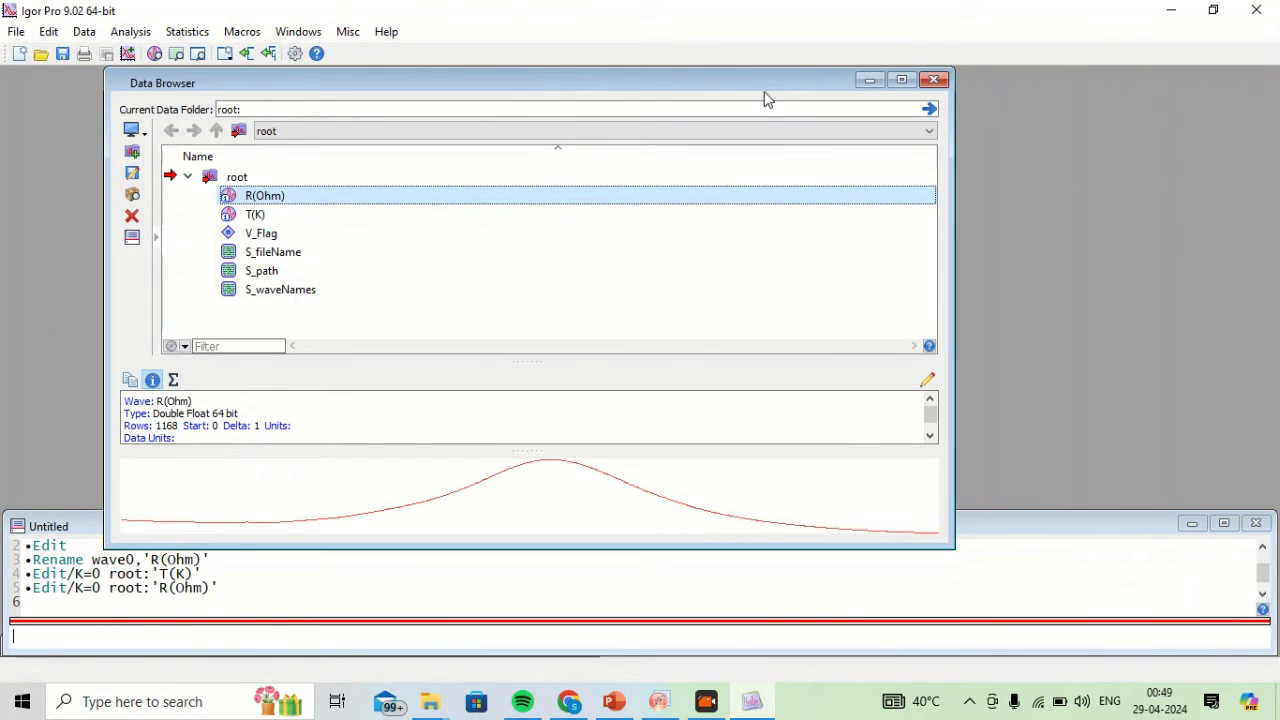
pyautogui.click(869, 79)
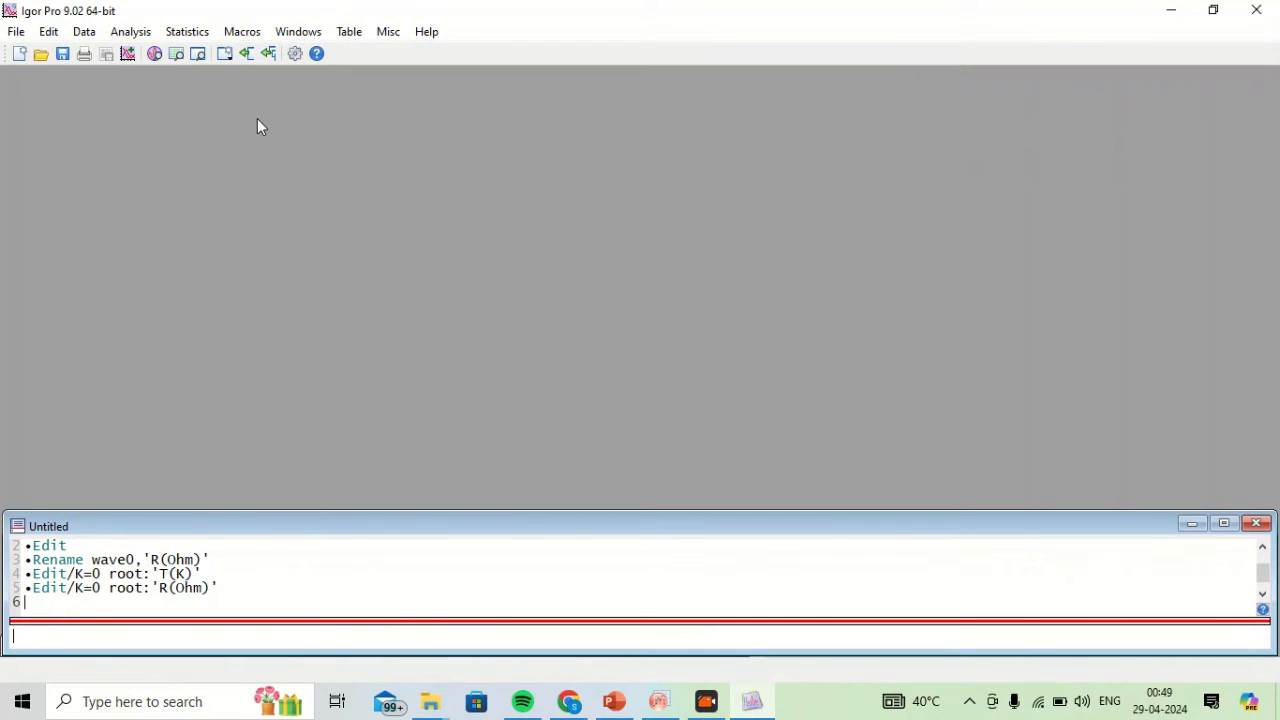
pyautogui.click(155, 55)
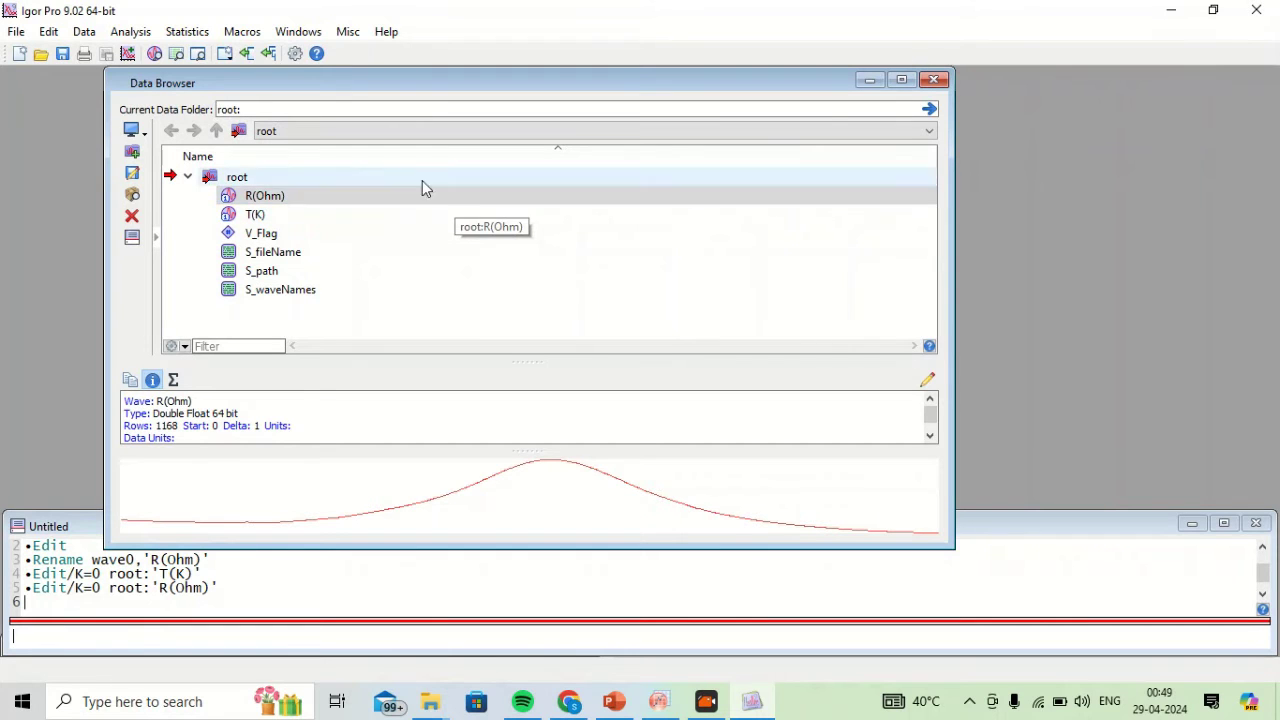
pyautogui.click(294, 38)
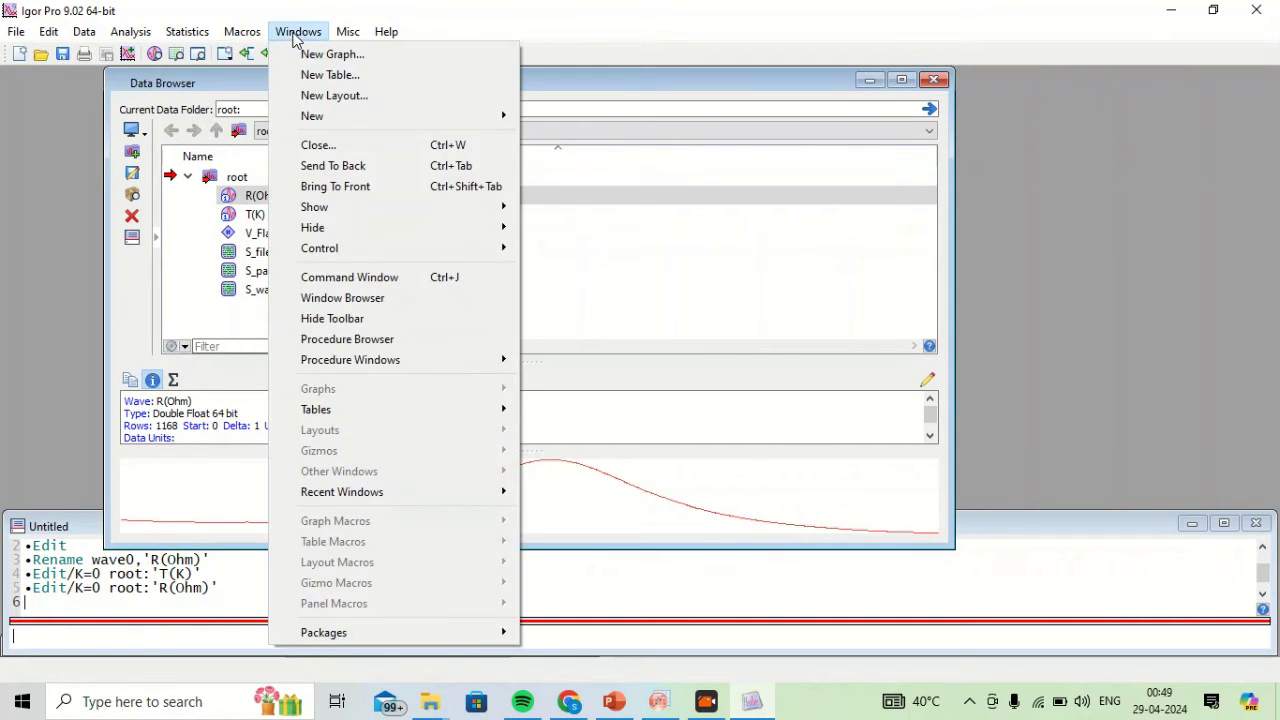
# Create Graph0 plotting R(Ohm) as the Y wave against T(K) as the X wave
pyautogui.click(311, 56)
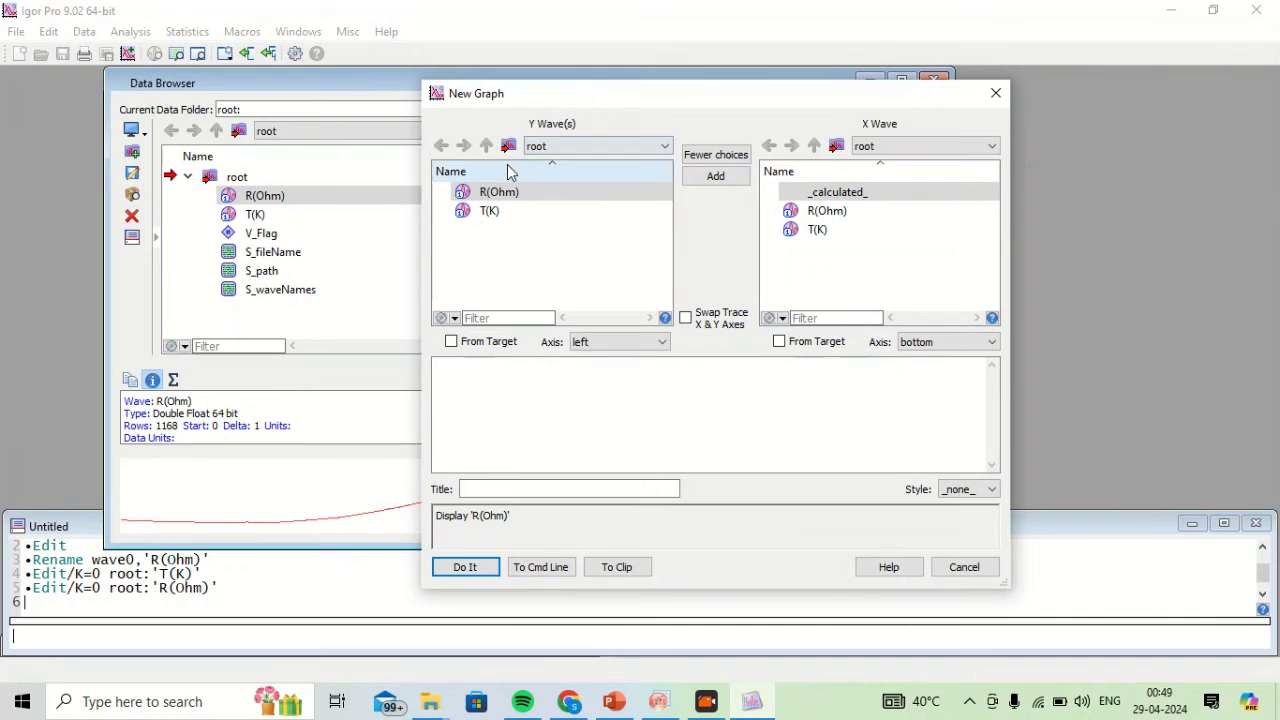
pyautogui.click(500, 194)
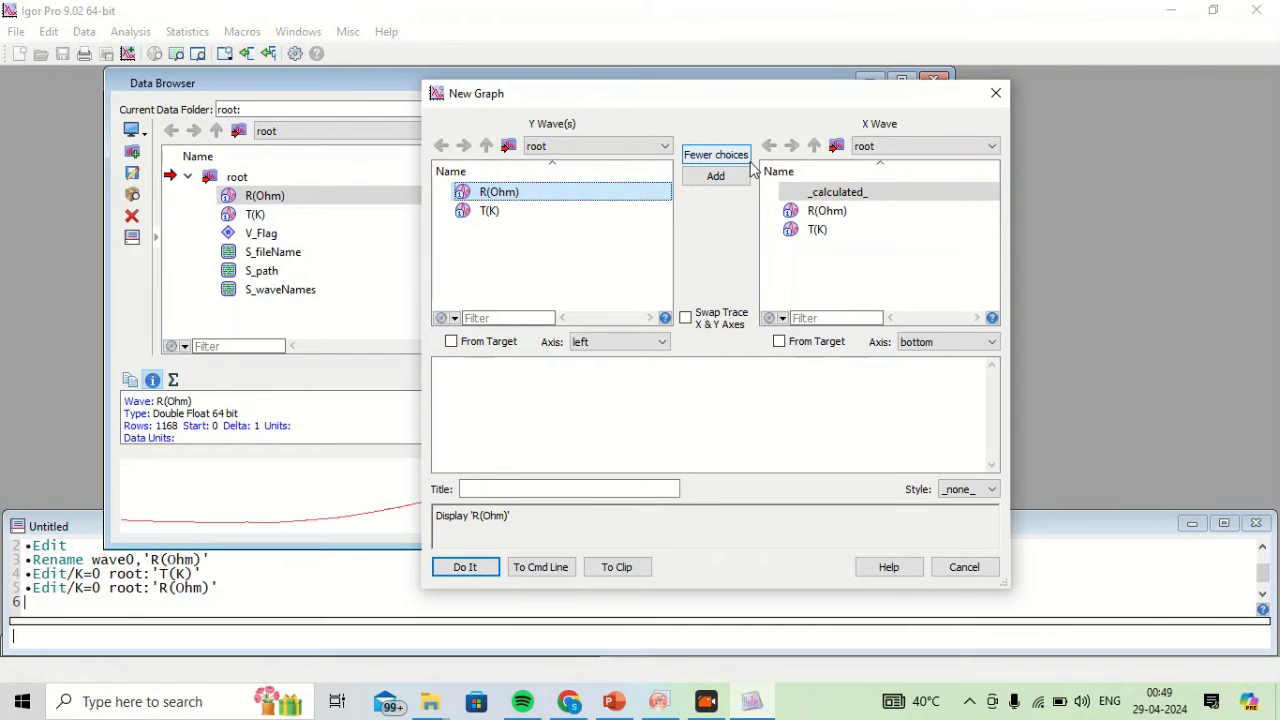
pyautogui.click(827, 231)
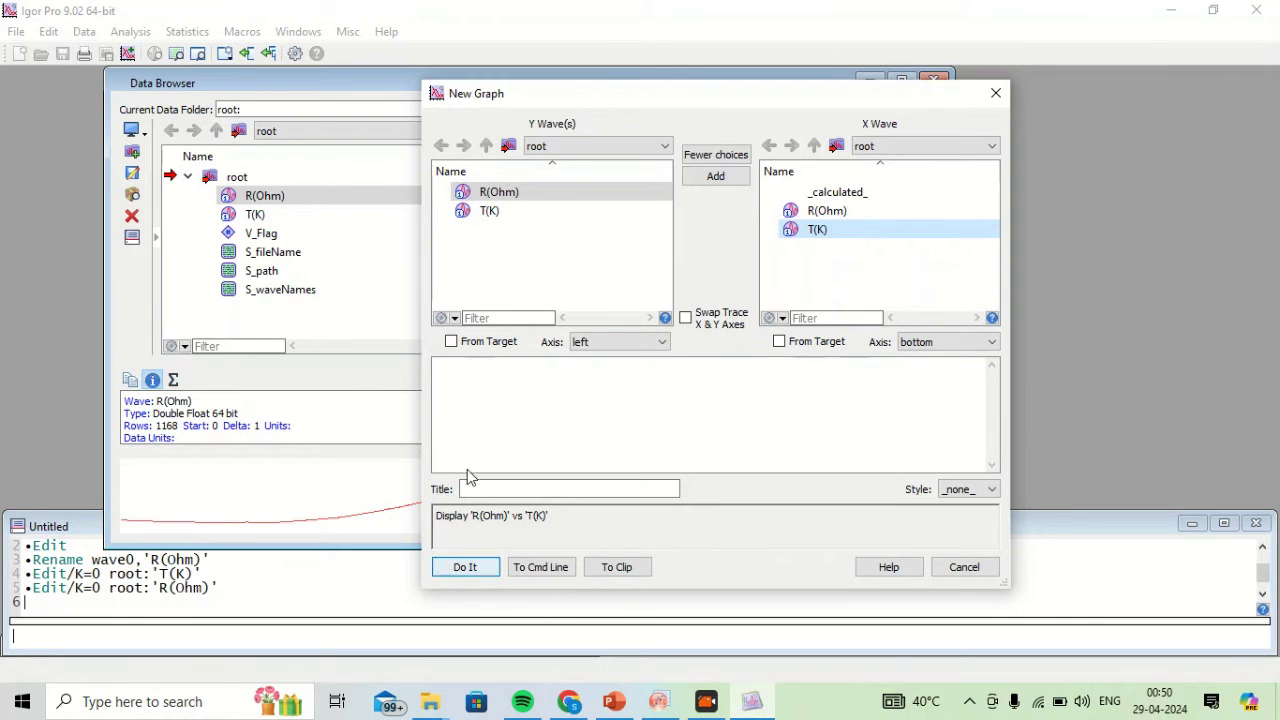
pyautogui.click(464, 566)
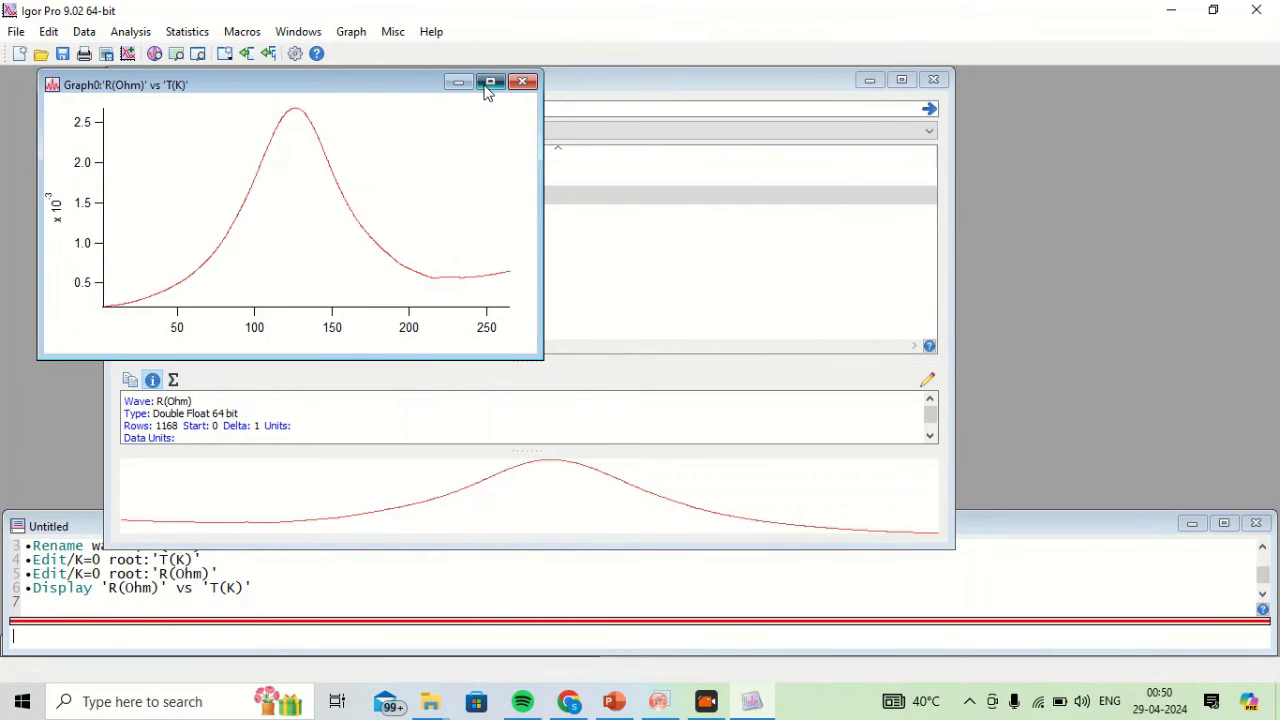
# Restore Graph0 from maximized to a small window and open Modify Axis for its left axis
pyautogui.click(490, 81)
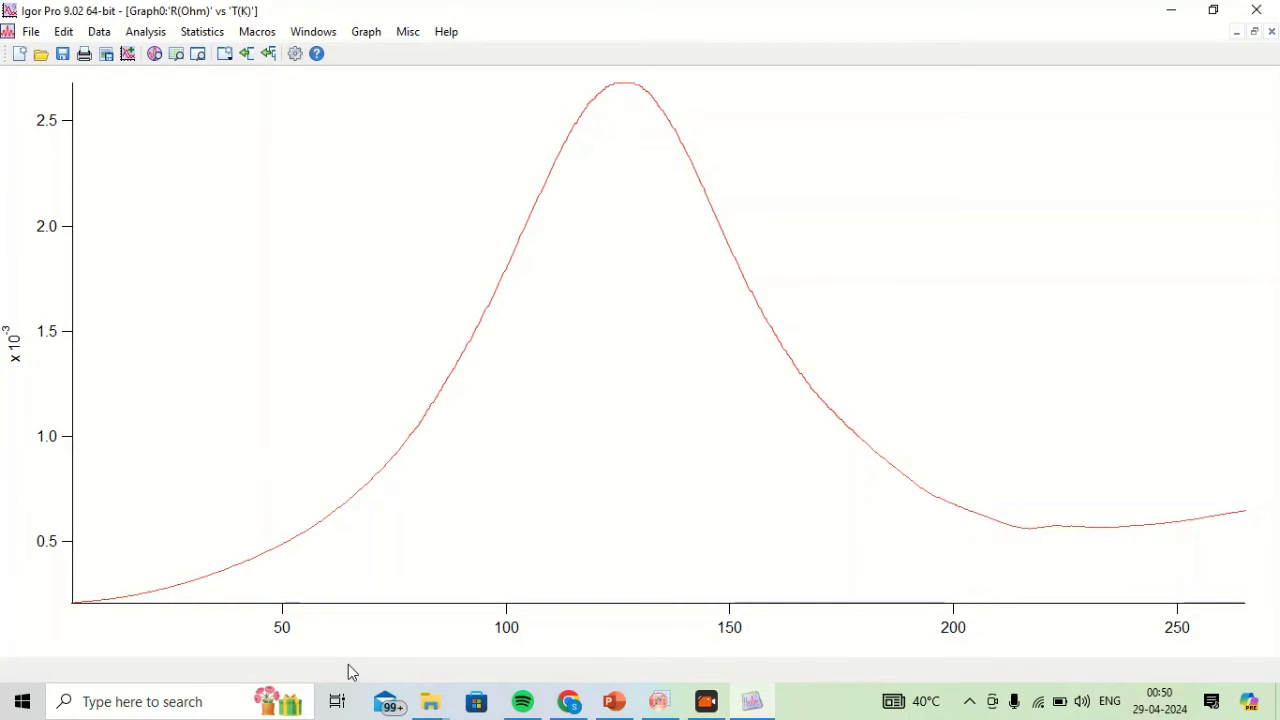
pyautogui.hotkey('ctrl', 'F5')
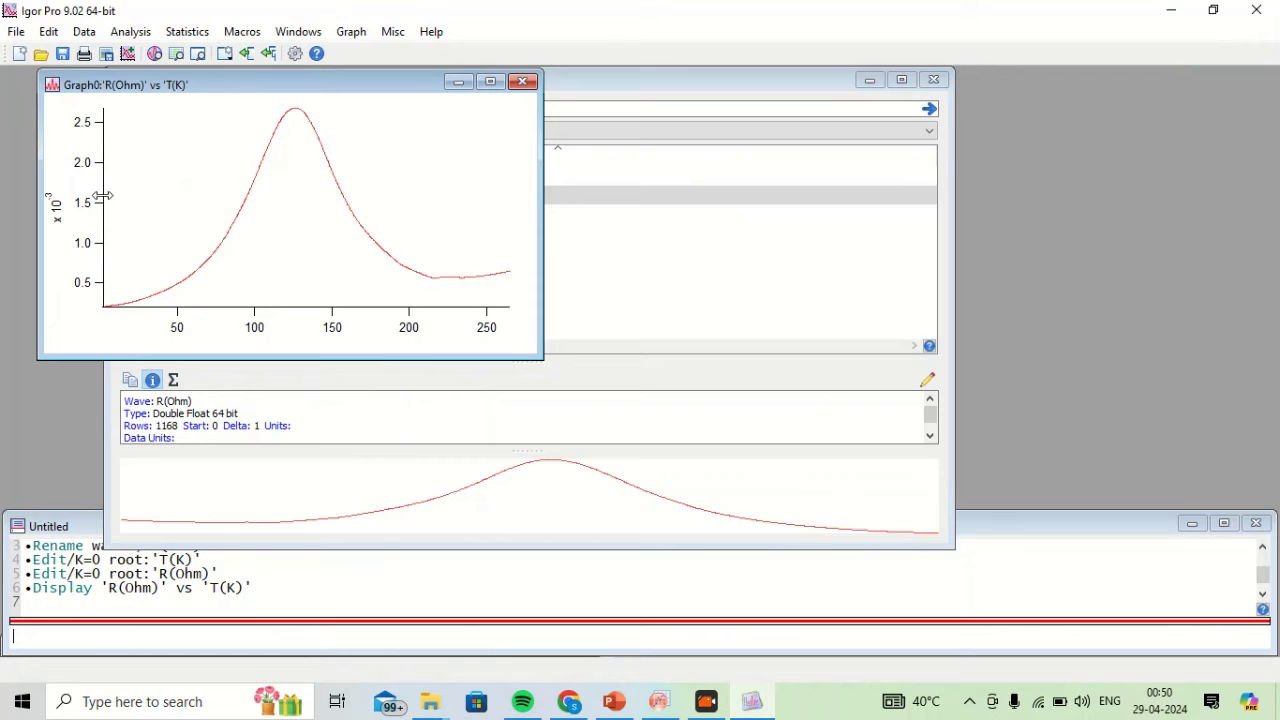
pyautogui.doubleClick(108, 201)
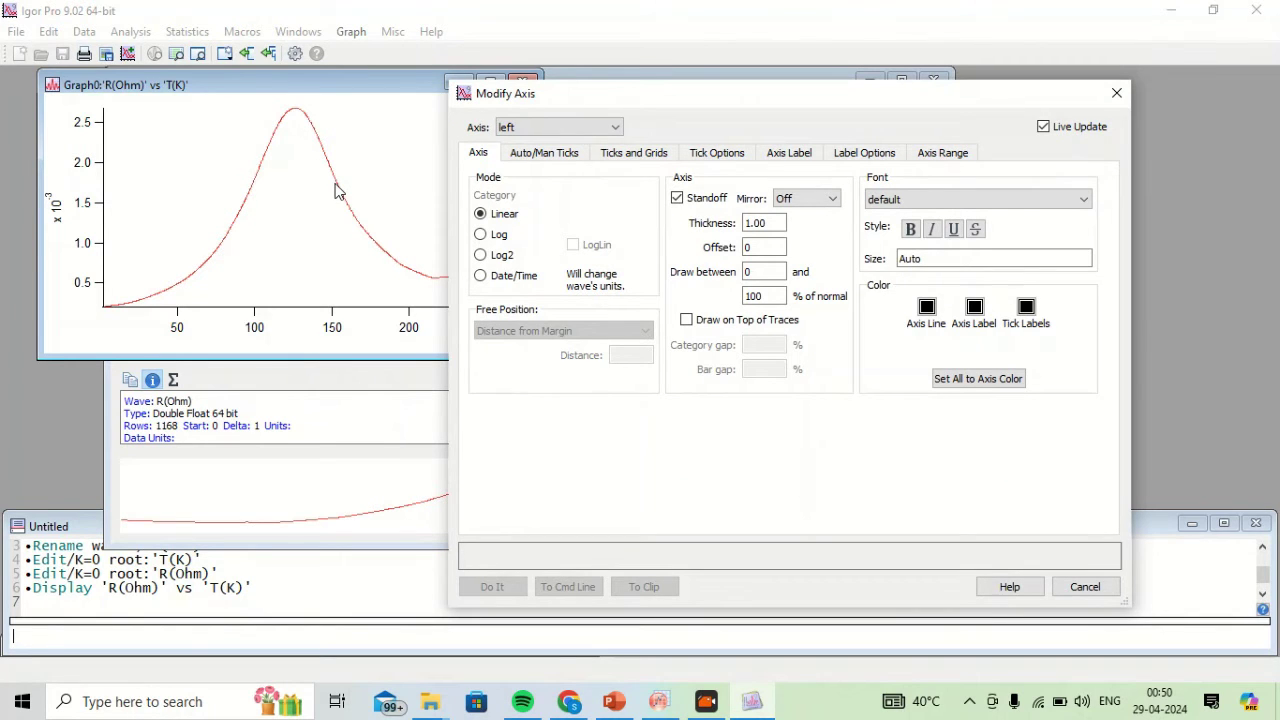
# Try a log scale on the left axis, then set it back to linear
pyautogui.click(644, 648)
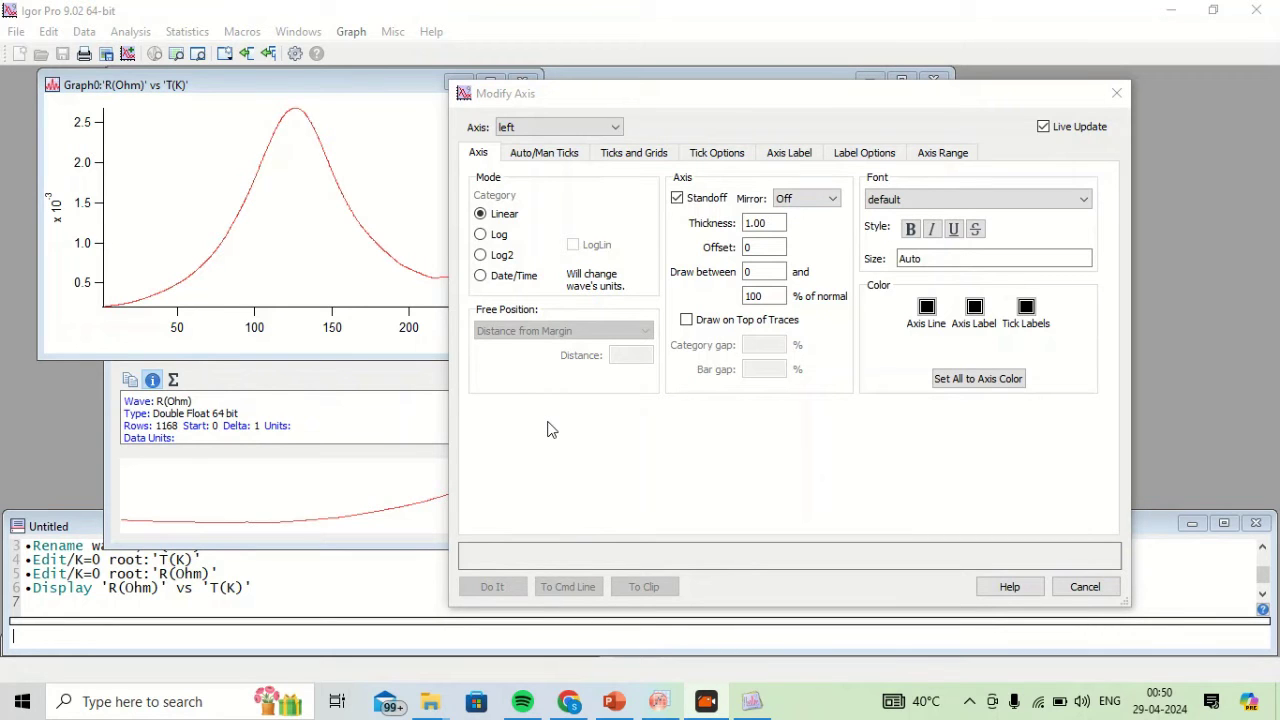
pyautogui.click(480, 235)
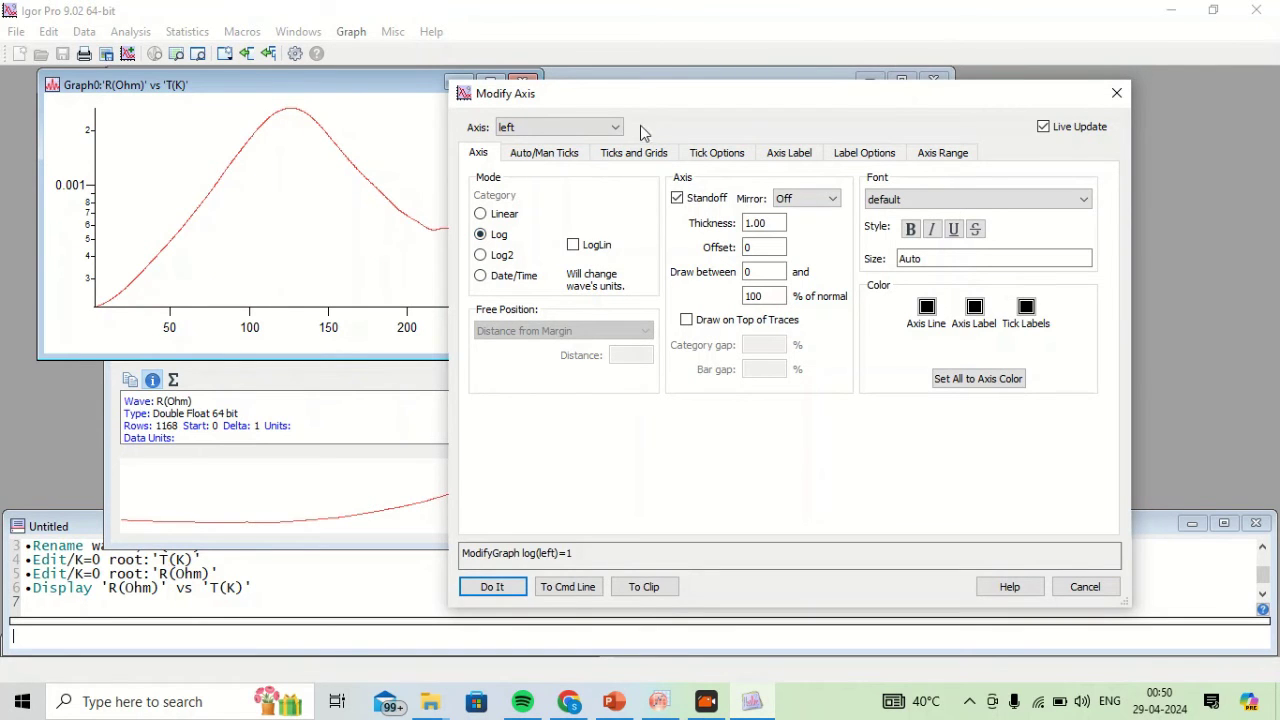
pyautogui.moveTo(650, 101); pyautogui.dragTo(798, 130)
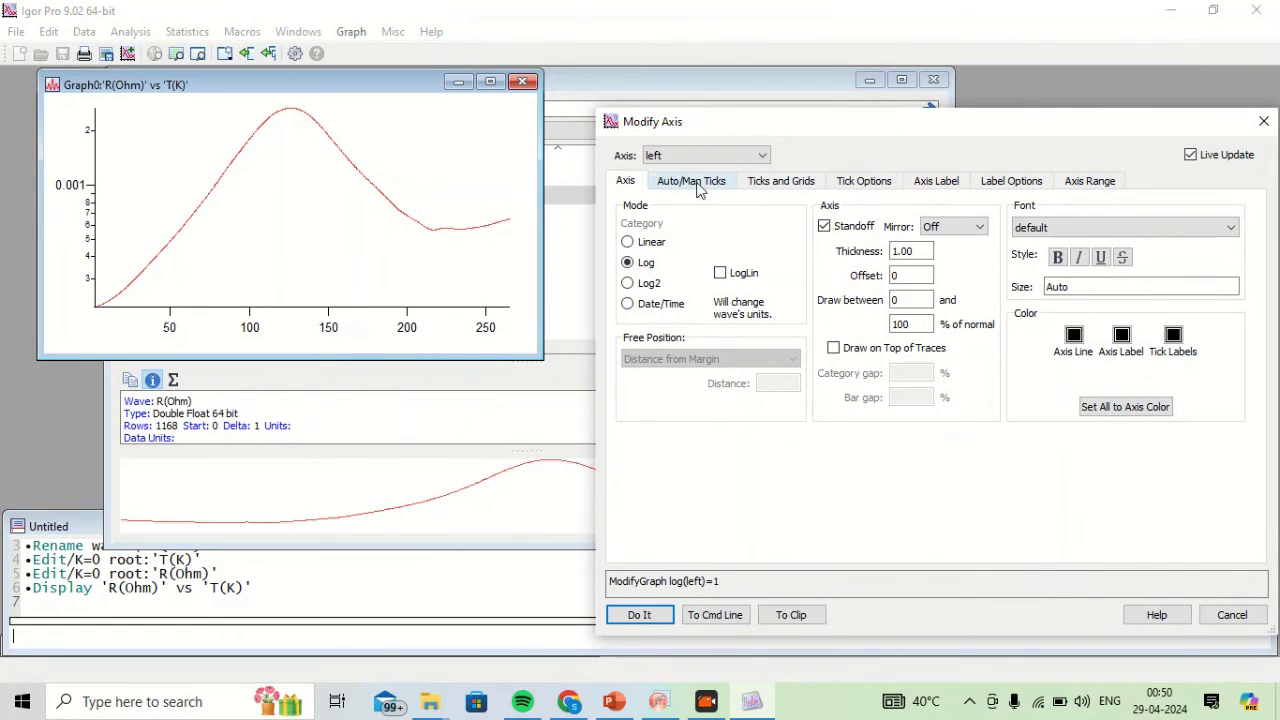
pyautogui.click(627, 243)
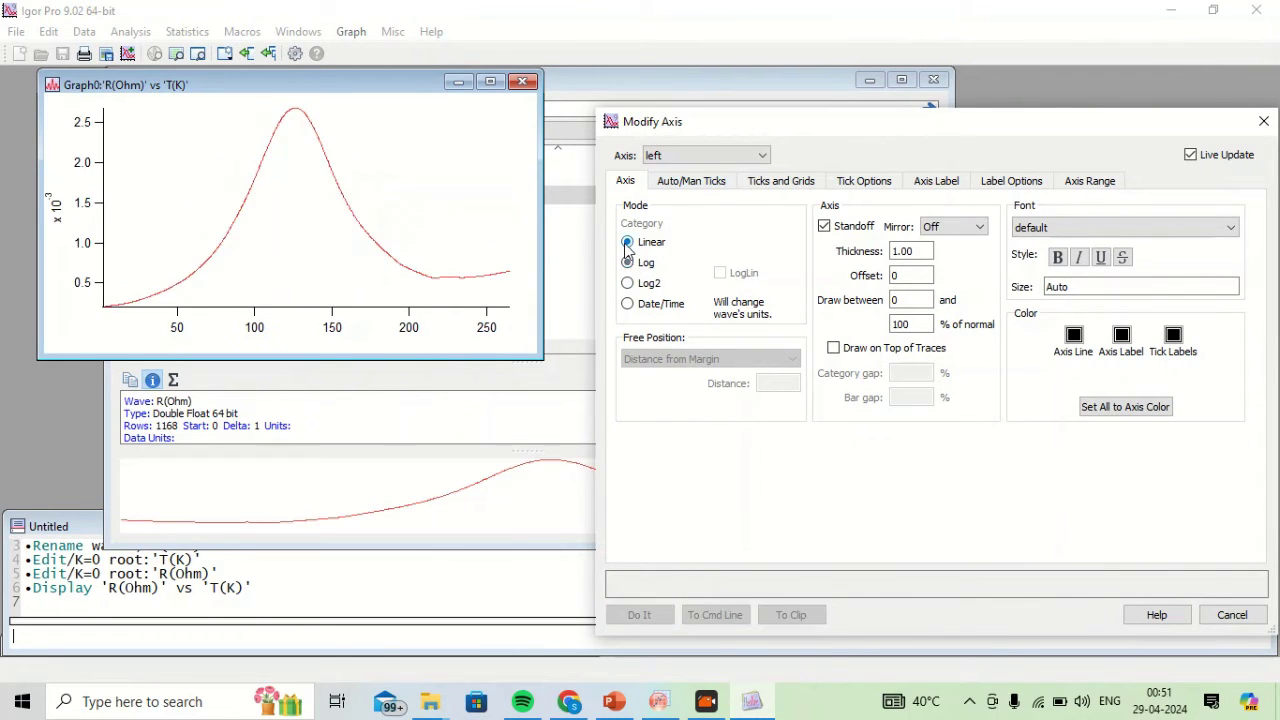
# Look through the Auto/Man Ticks and Ticks and Grids tabs, ending on the Axis Label page
pyautogui.click(672, 185)
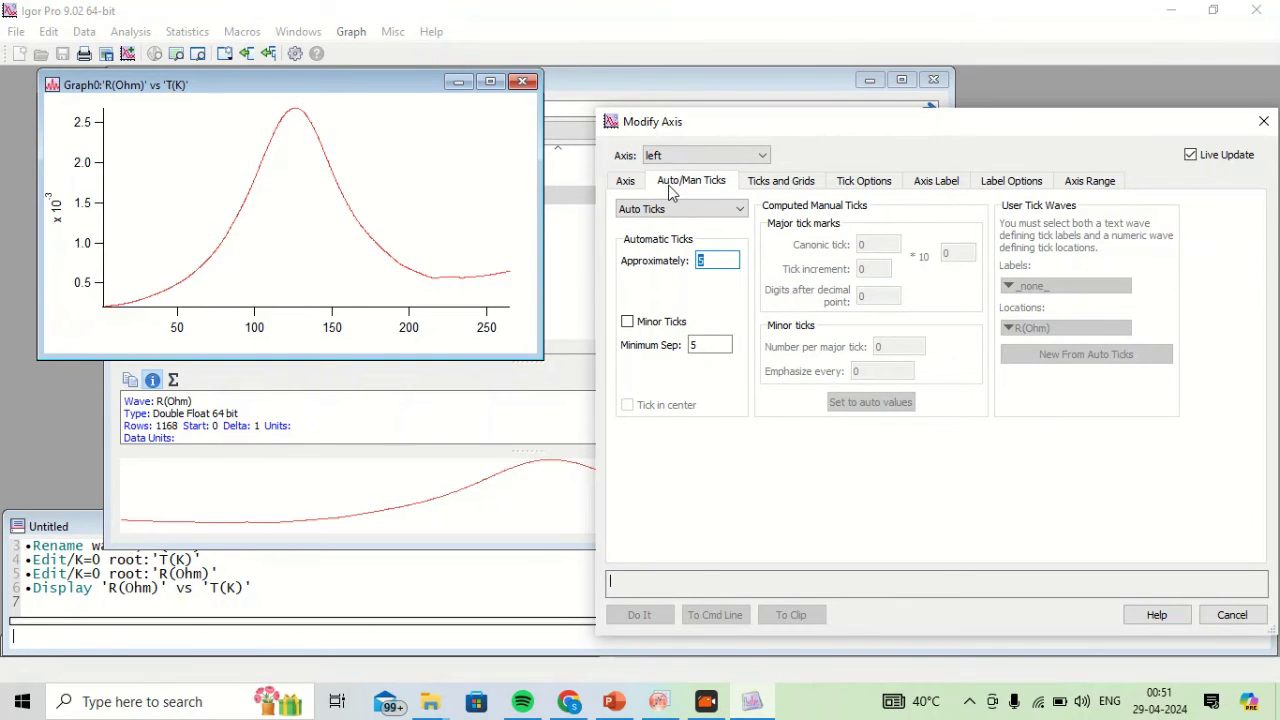
pyautogui.click(782, 183)
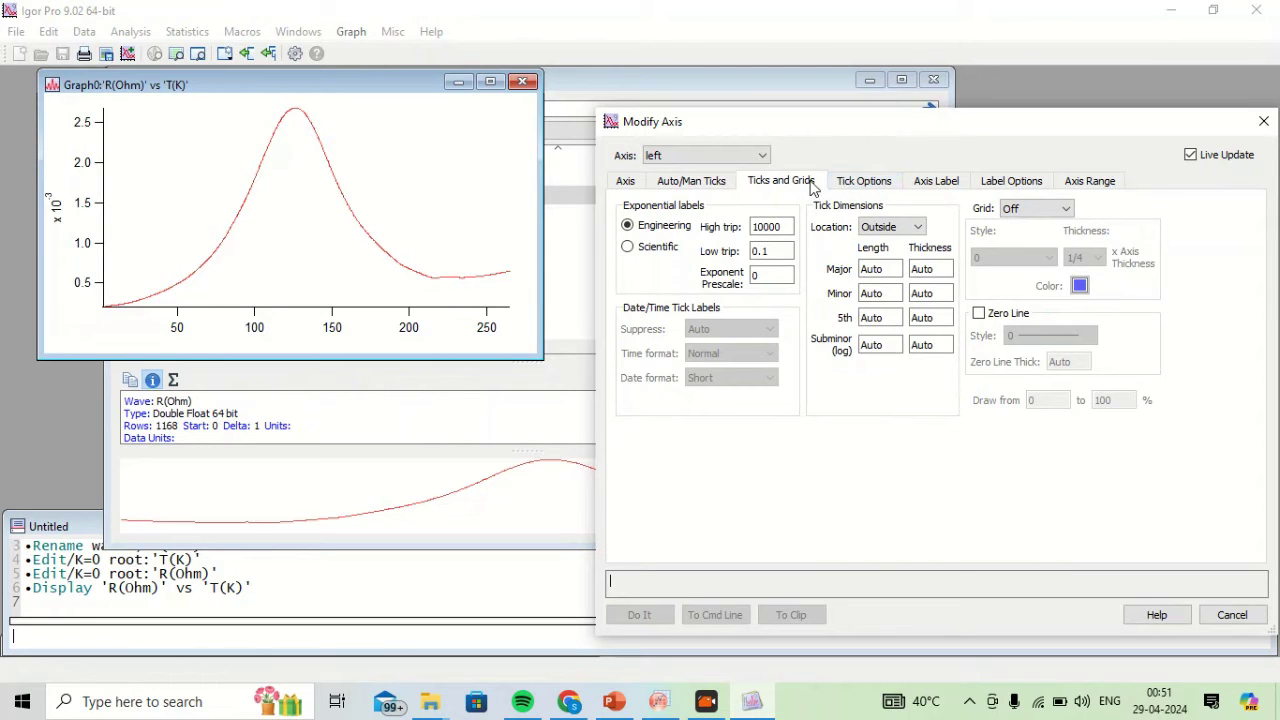
pyautogui.click(842, 186)
pyautogui.click(768, 192)
pyautogui.click(856, 184)
pyautogui.click(938, 186)
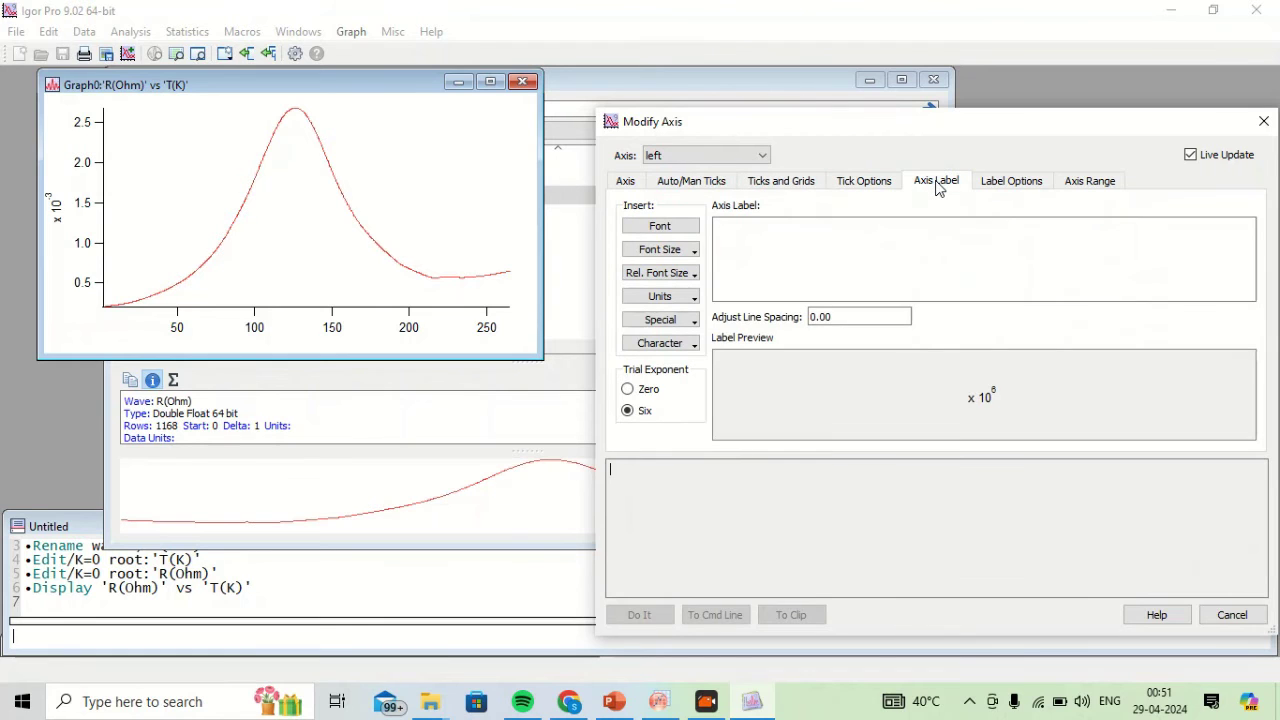
# Enter 'Resistancec(ohm)' as the left axis label
pyautogui.click(807, 254)
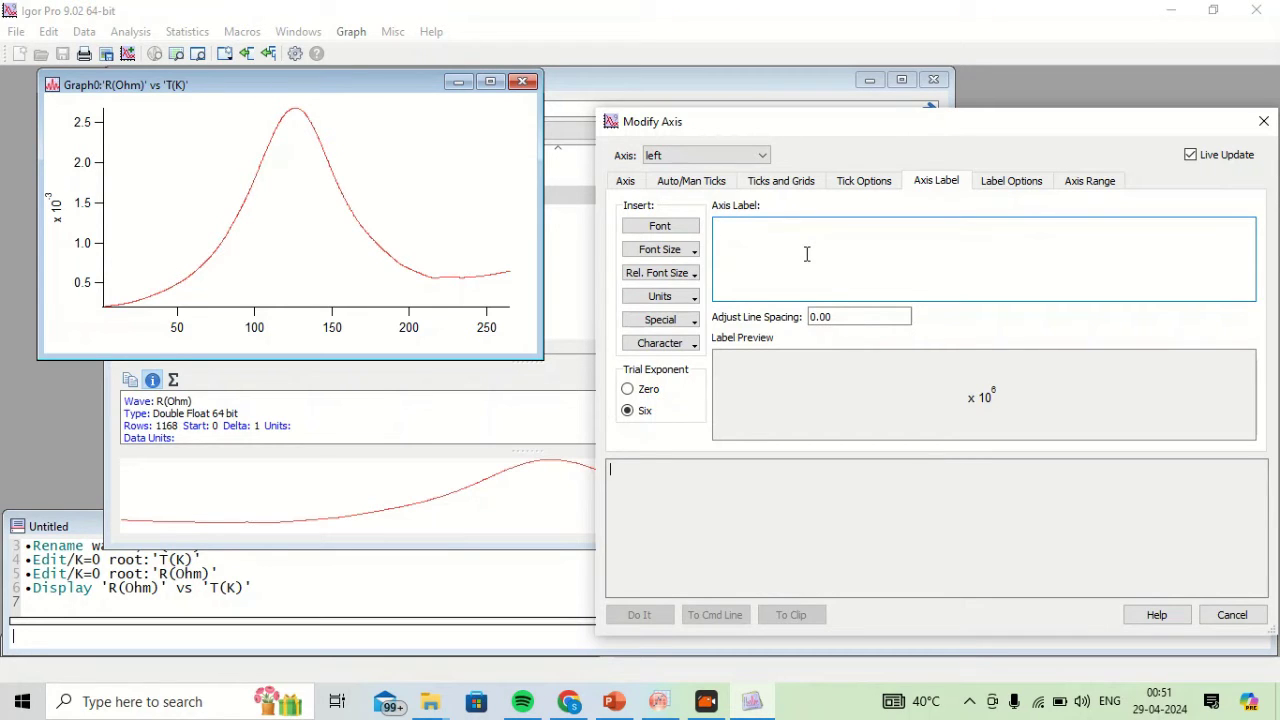
pyautogui.click(745, 157)
pyautogui.click(745, 162)
pyautogui.click(771, 238)
pyautogui.write('R')
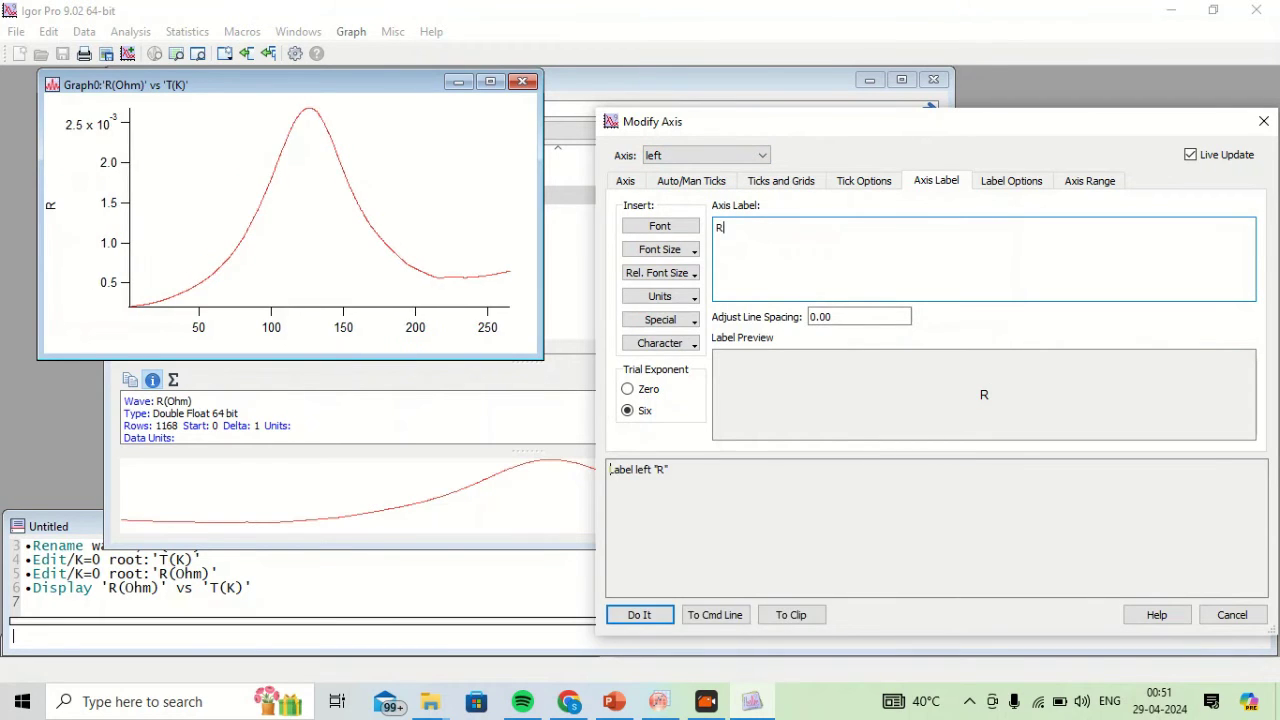
pyautogui.write('esistancec(ohm)')
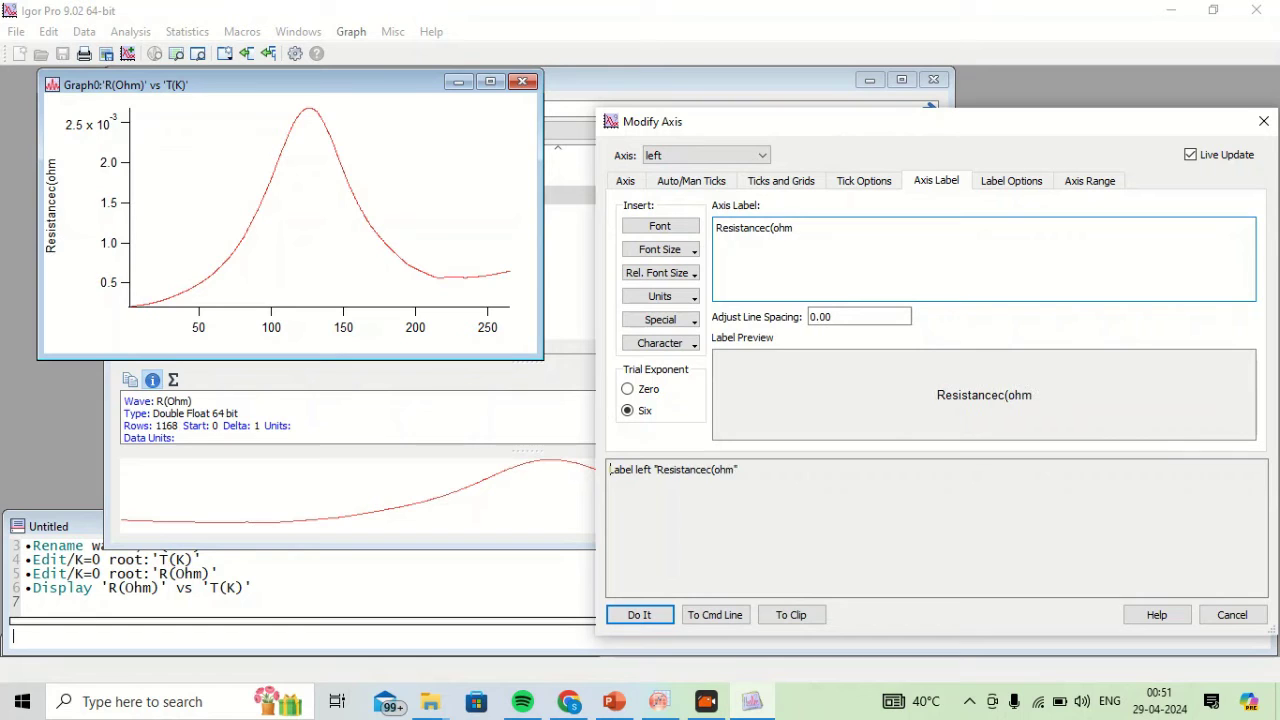
# Label the bottom axis 'Temperature (K)' and apply both labels
pyautogui.click(677, 157)
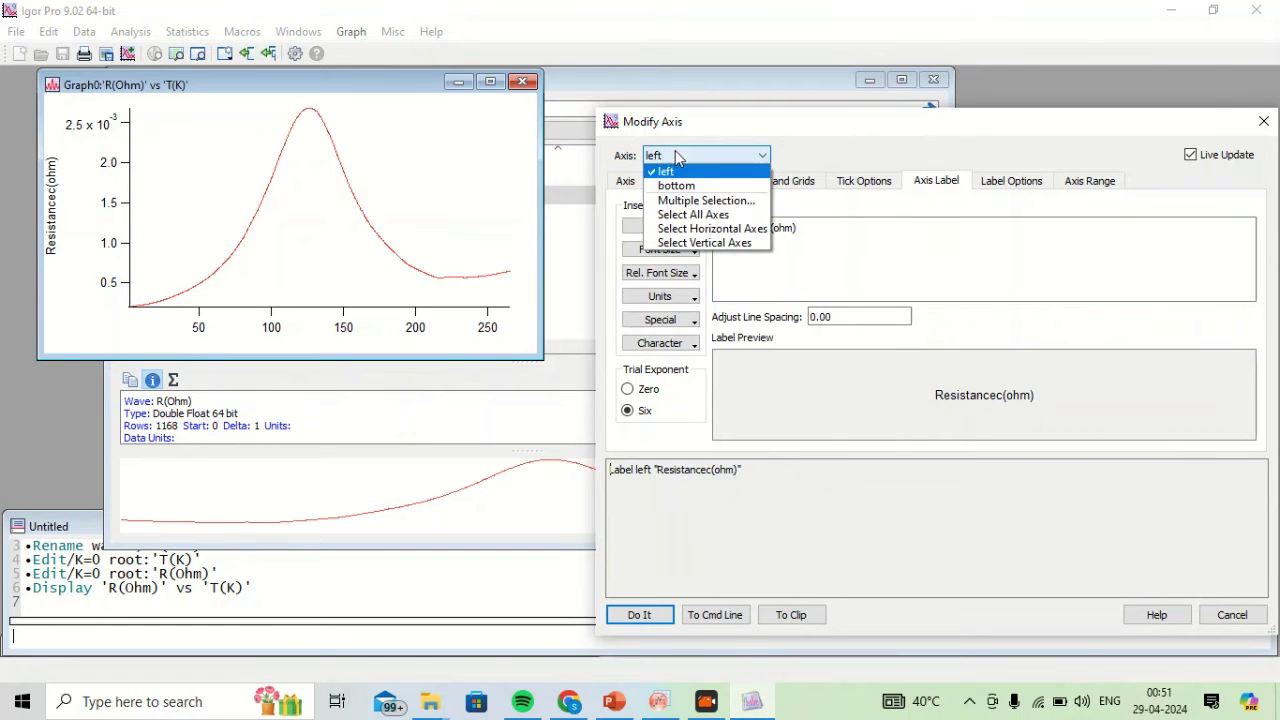
pyautogui.click(677, 186)
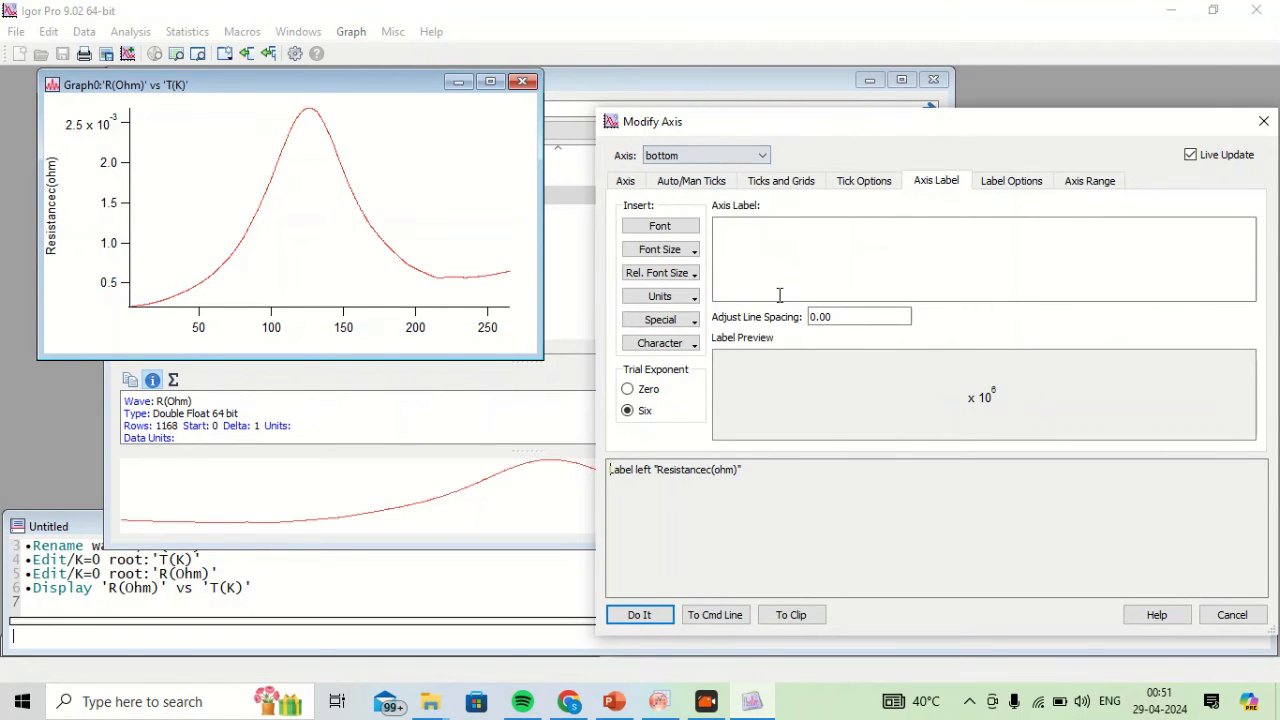
pyautogui.click(768, 230)
pyautogui.write('Te')
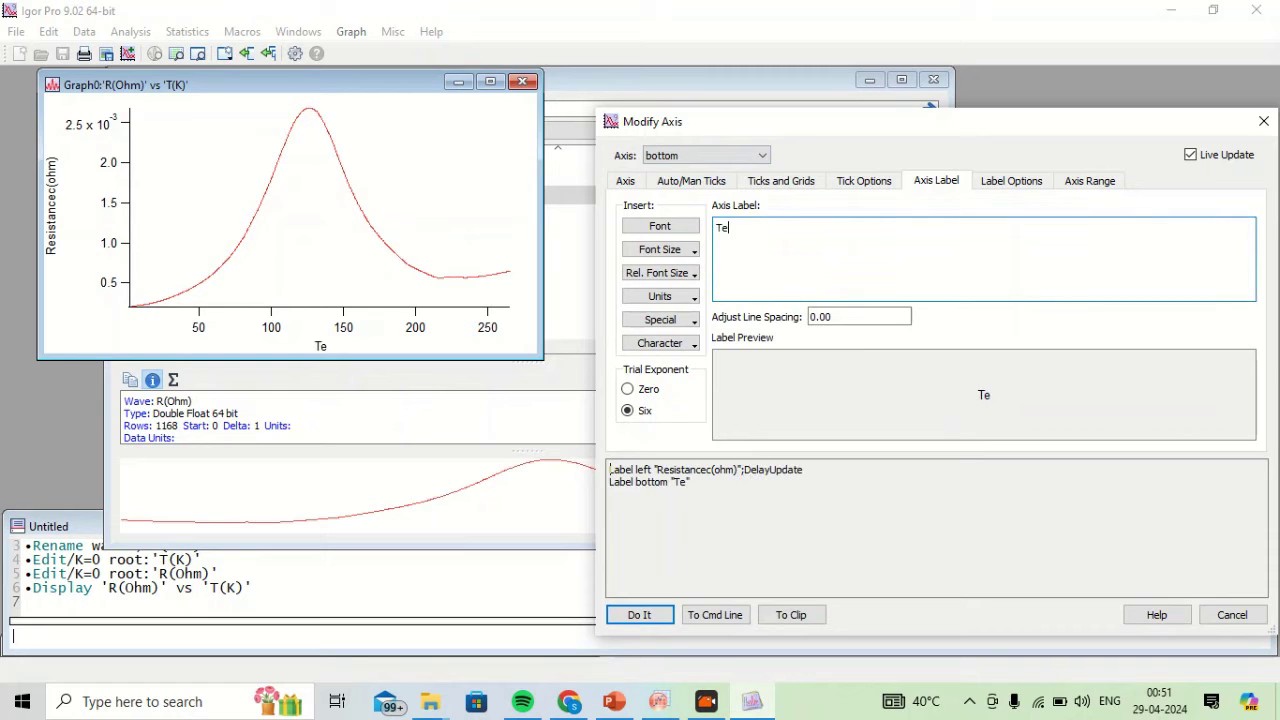
pyautogui.write('mperature ')
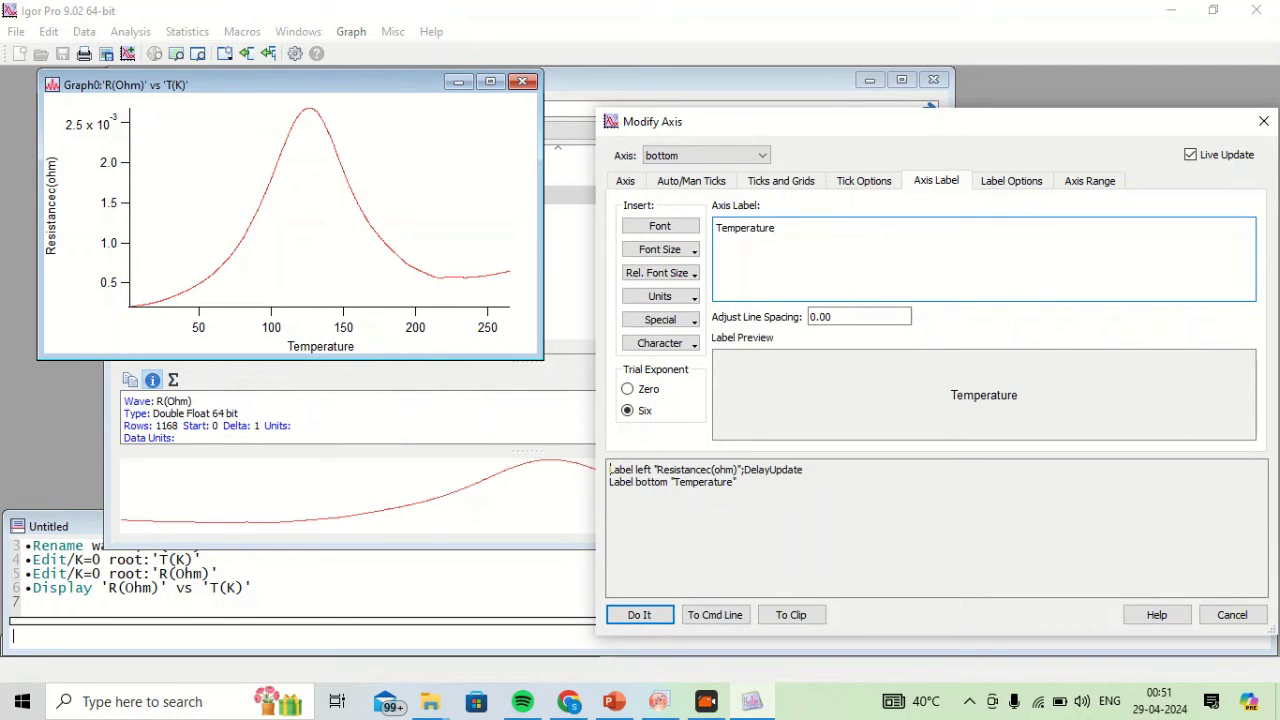
pyautogui.write('(K')
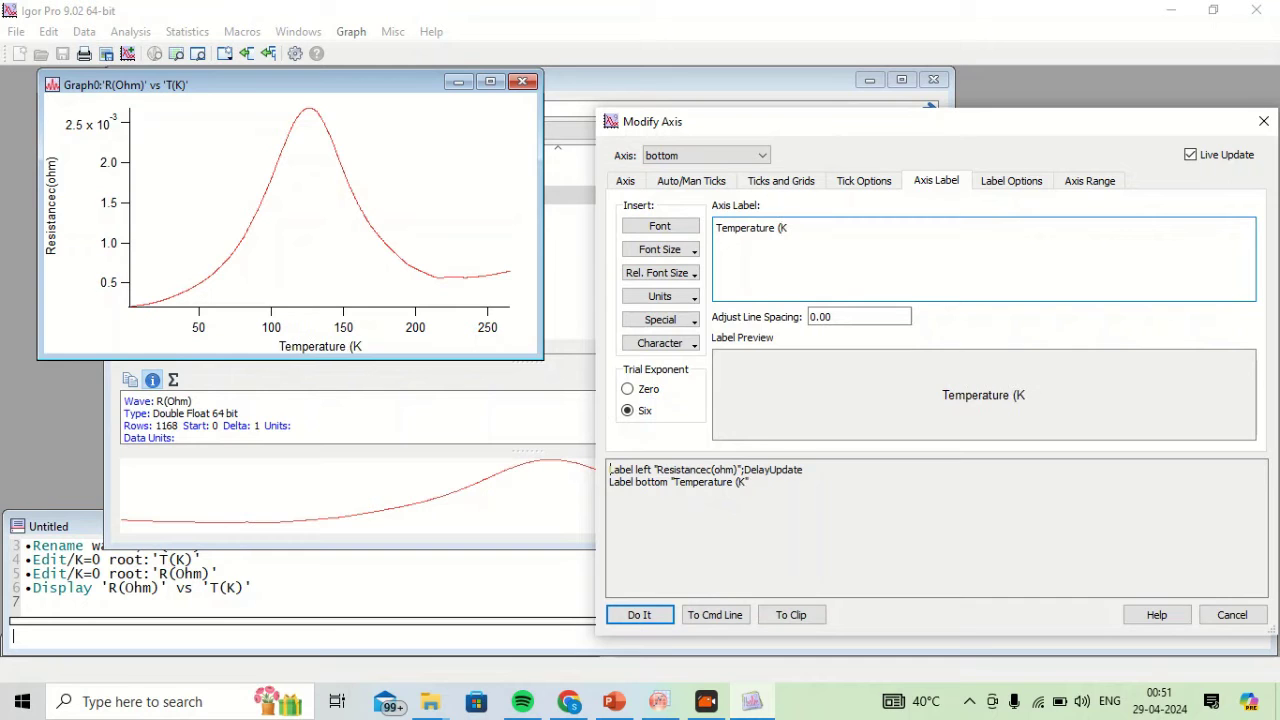
pyautogui.write(')')
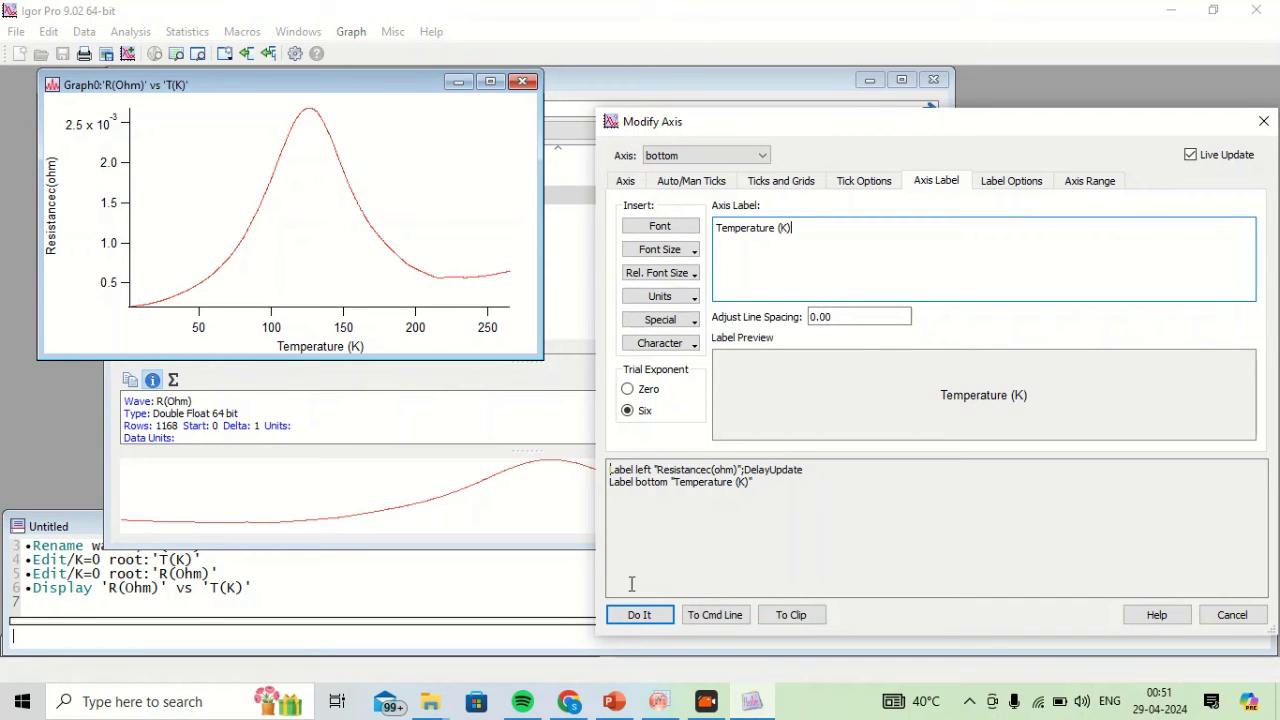
pyautogui.click(620, 615)
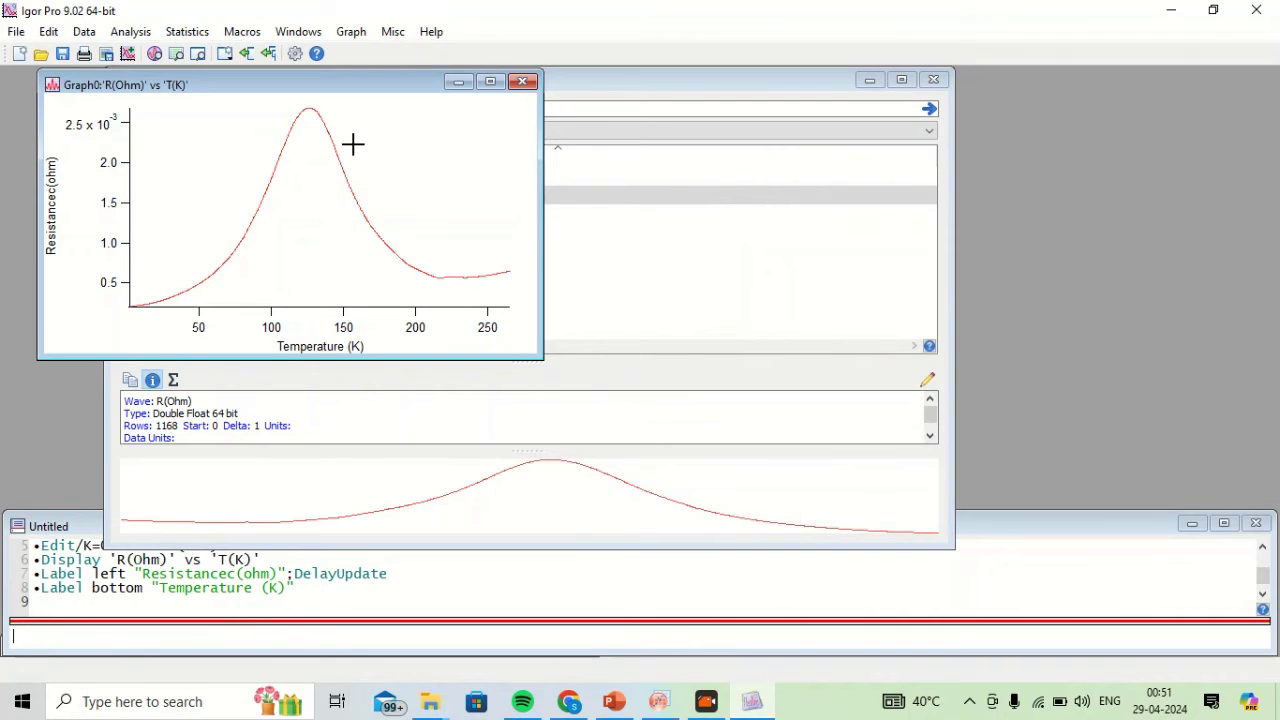
# Maximize Graph0 to fill the workspace and bring up the File menu
pyautogui.click(491, 82)
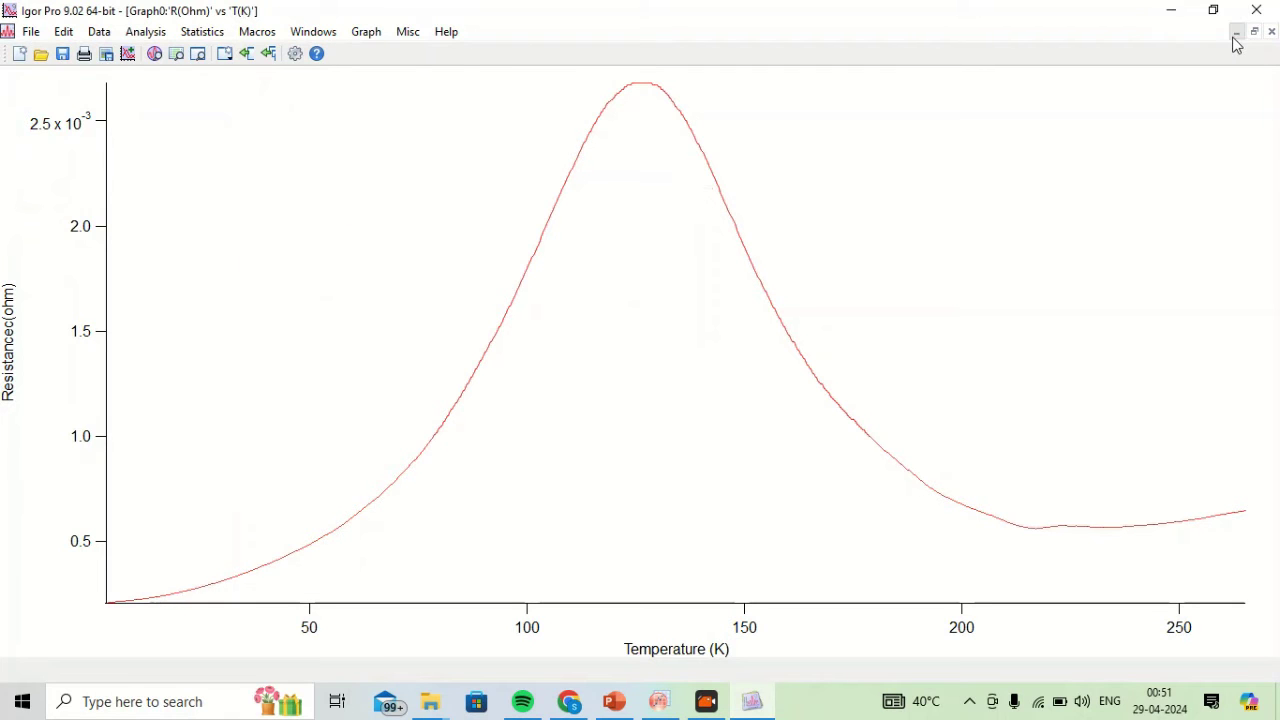
pyautogui.click(30, 33)
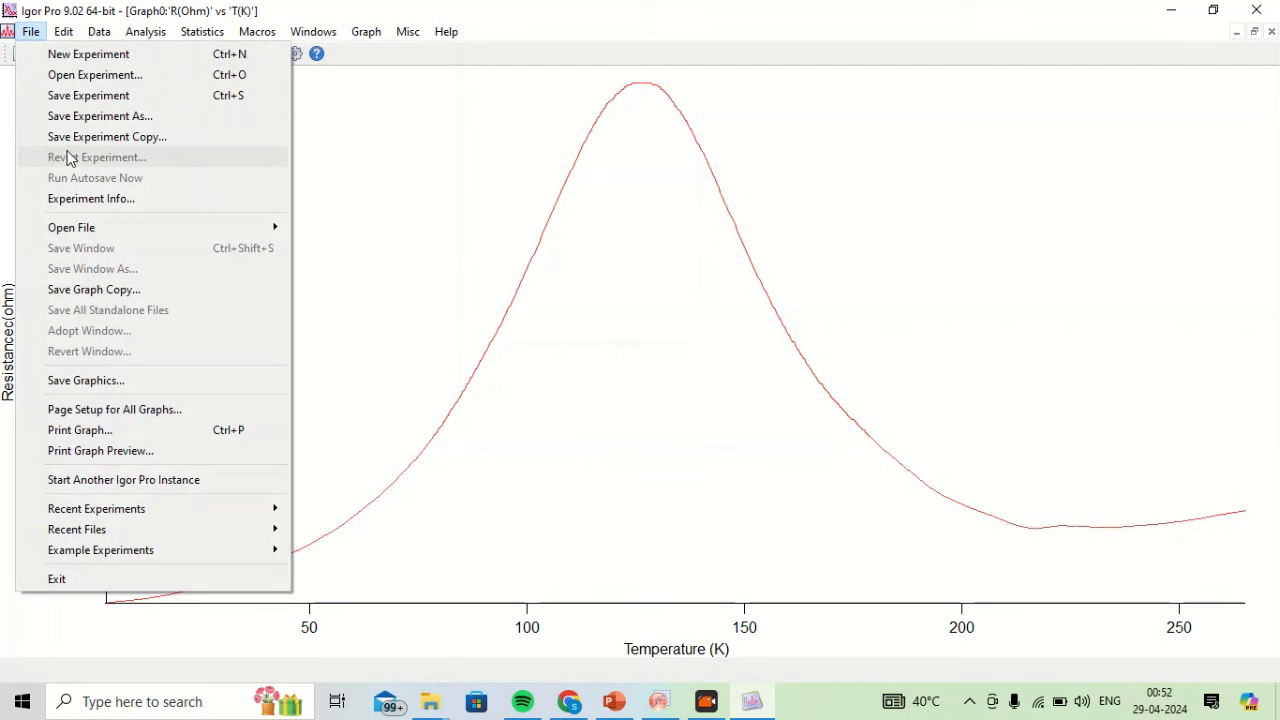
# Save the experiment as packed file Experiment1 in D:\My Videos\Igor
pyautogui.click(70, 97)
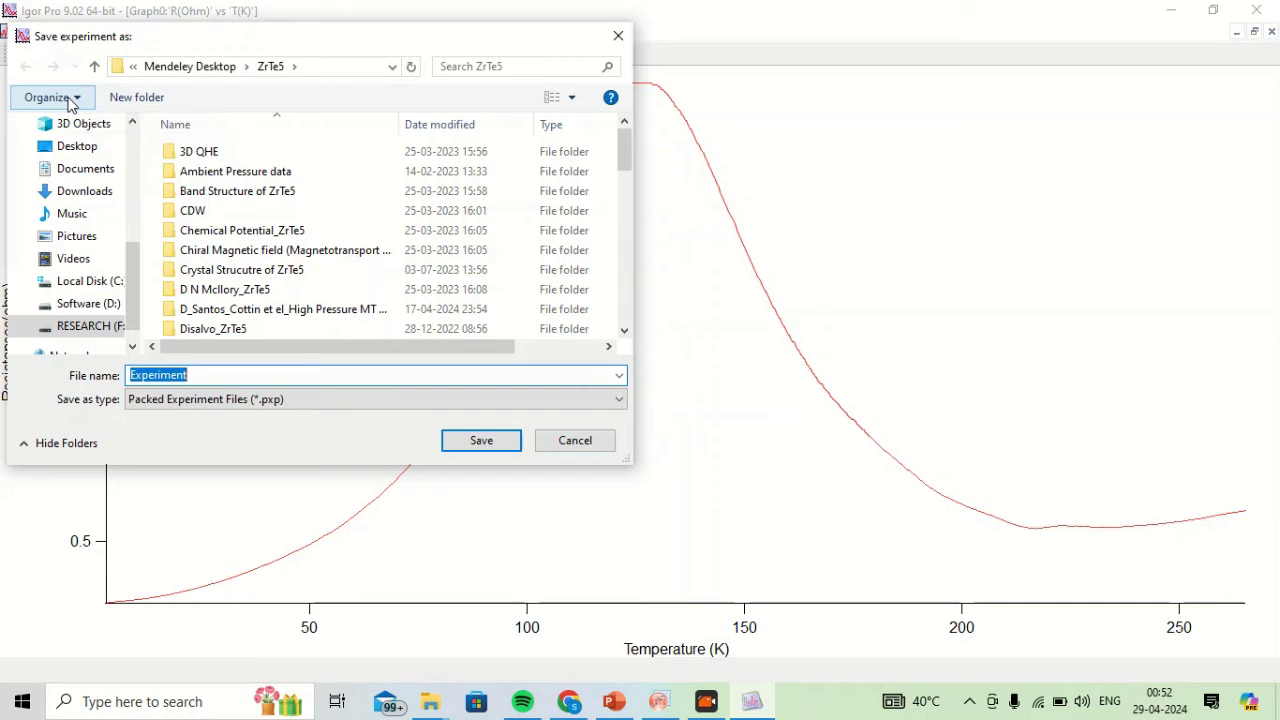
pyautogui.scroll(-1, 136, 275)
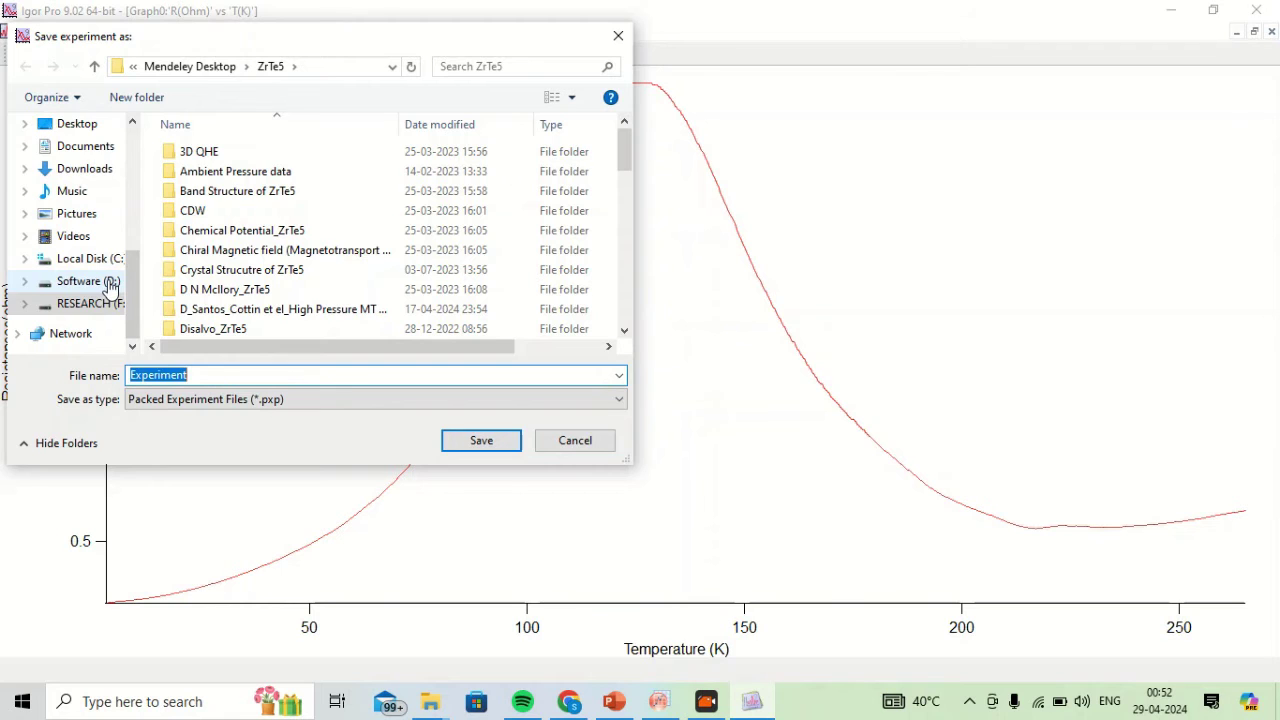
pyautogui.click(110, 284)
pyautogui.doubleClick(238, 309)
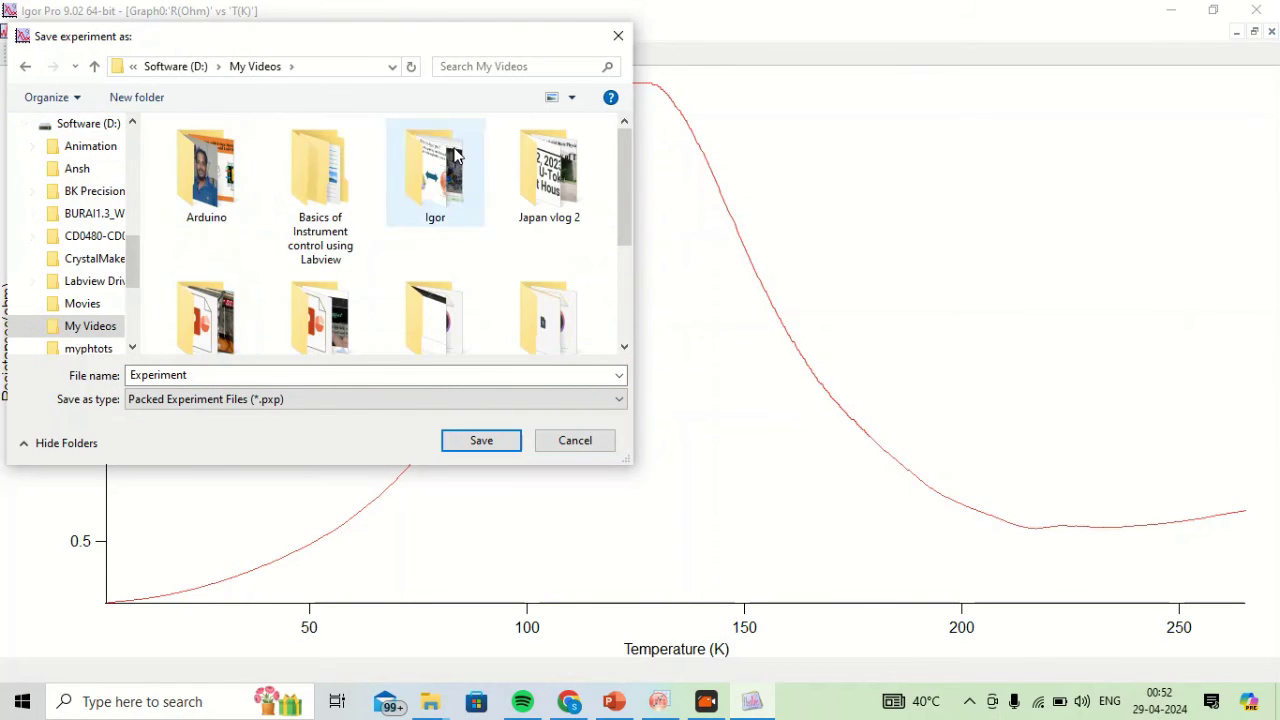
pyautogui.doubleClick(455, 155)
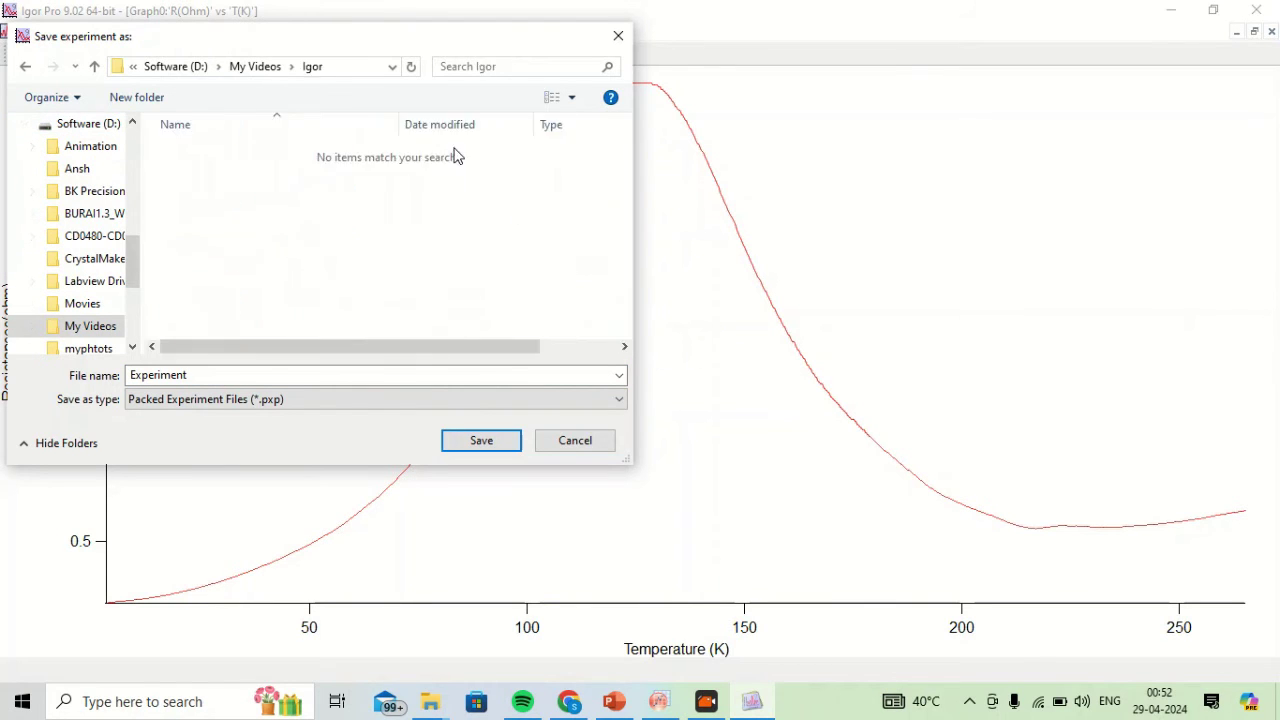
pyautogui.doubleClick(200, 378)
pyautogui.click(200, 378)
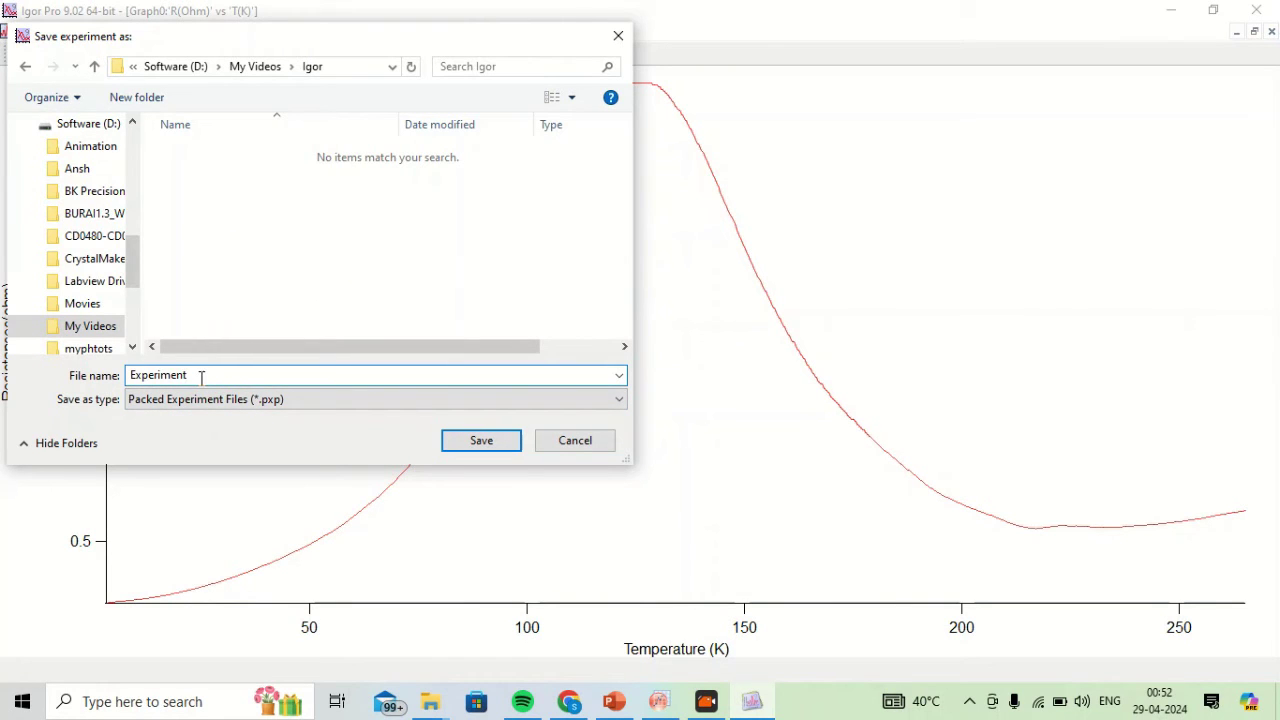
pyautogui.click(486, 443)
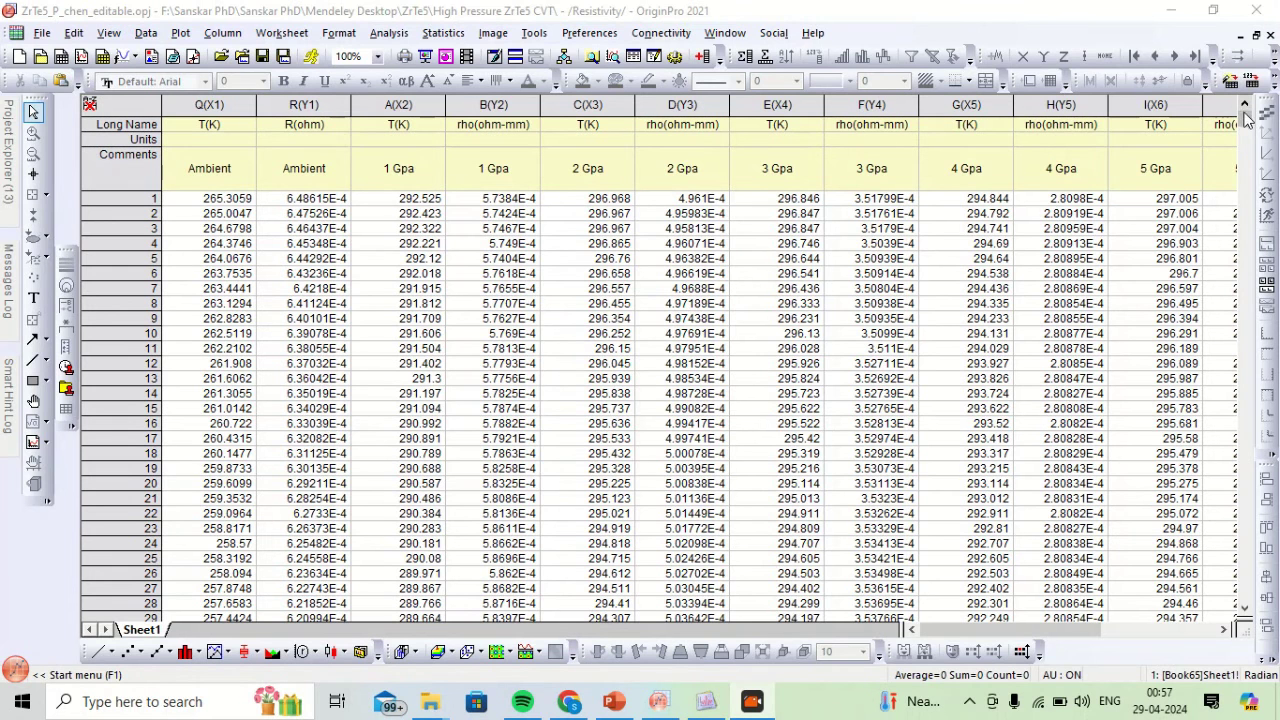
# Select columns A(X2) through P(Y9) down to the last row, then return to Igor Pro
pyautogui.click(428, 205)
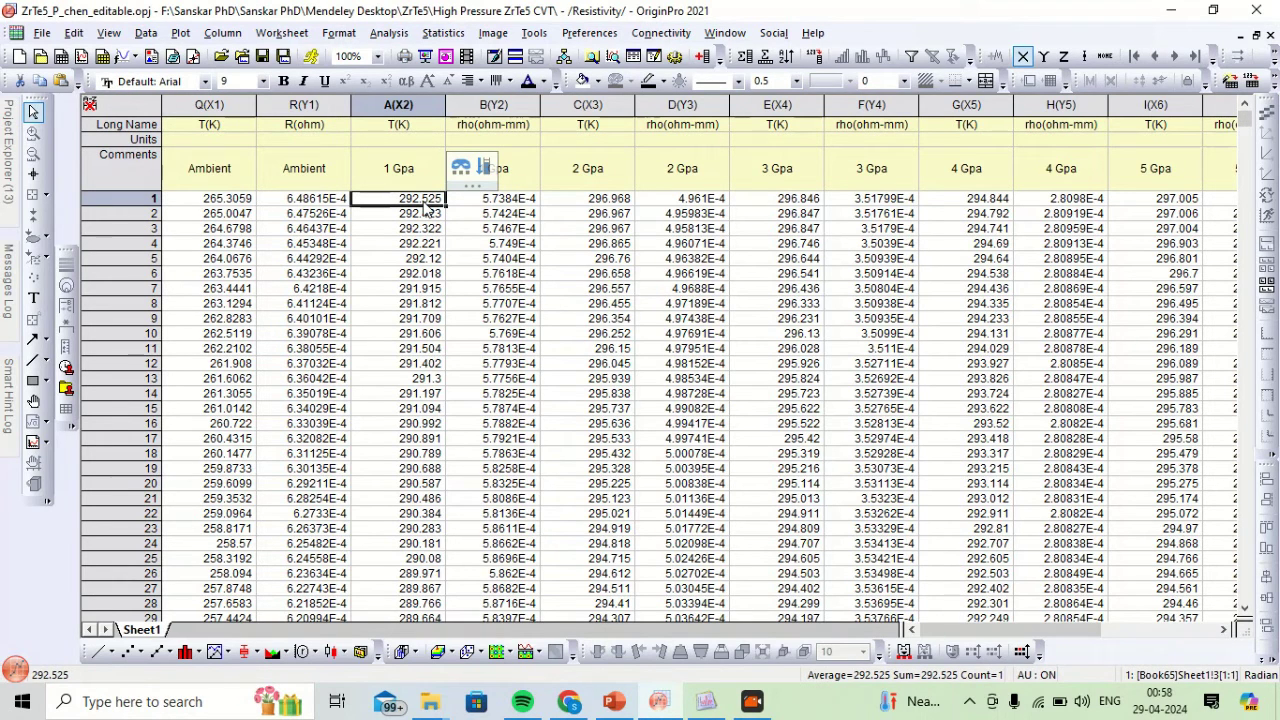
pyautogui.hotkey('shift', 'Right')
pyautogui.hotkey('shift', 'Right')
pyautogui.hotkey('shift', 'Right')
pyautogui.hotkey('shift', 'Right')
pyautogui.hotkey('shift', 'Right')
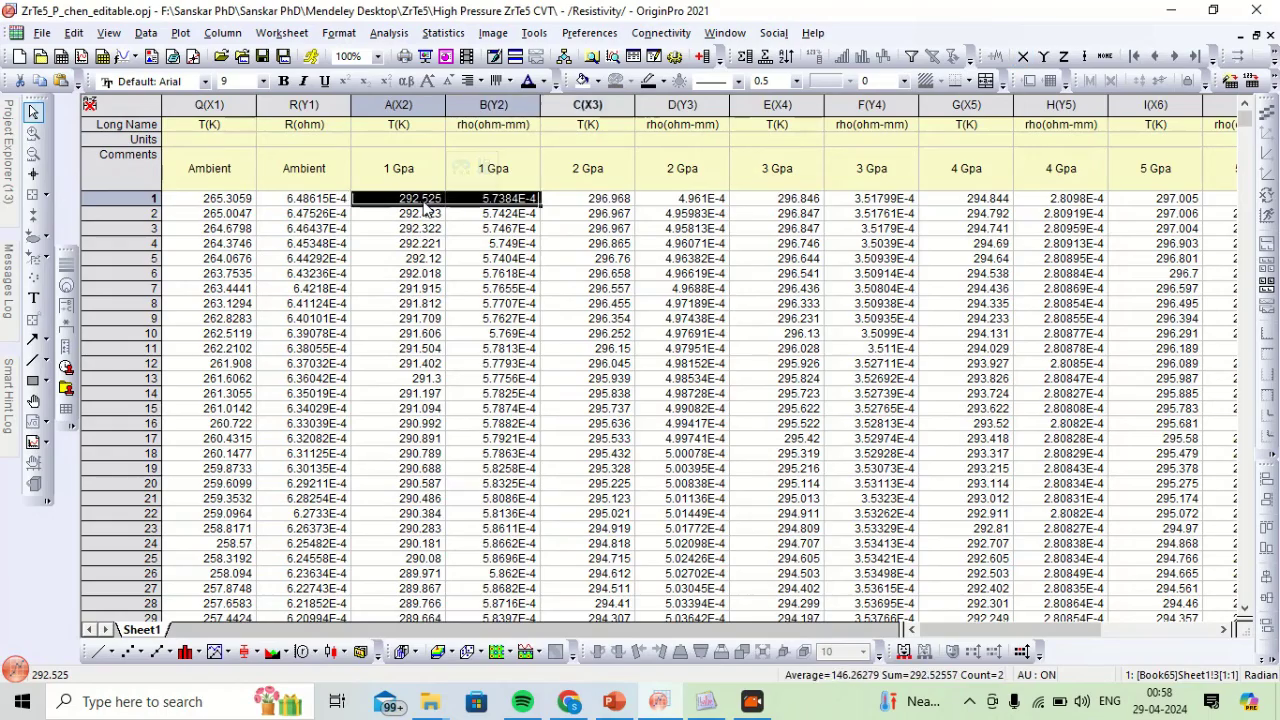
pyautogui.hotkey('shift', 'Right')
pyautogui.hotkey('shift', 'Right')
pyautogui.hotkey('shift', 'Right')
pyautogui.hotkey('shift', 'Right')
pyautogui.hotkey('shift', 'Right')
pyautogui.hotkey('shift', 'Right')
pyautogui.hotkey('shift', 'Right')
pyautogui.hotkey('shift', 'Right')
pyautogui.hotkey('shift', 'Right')
pyautogui.hotkey('shift', 'Right')
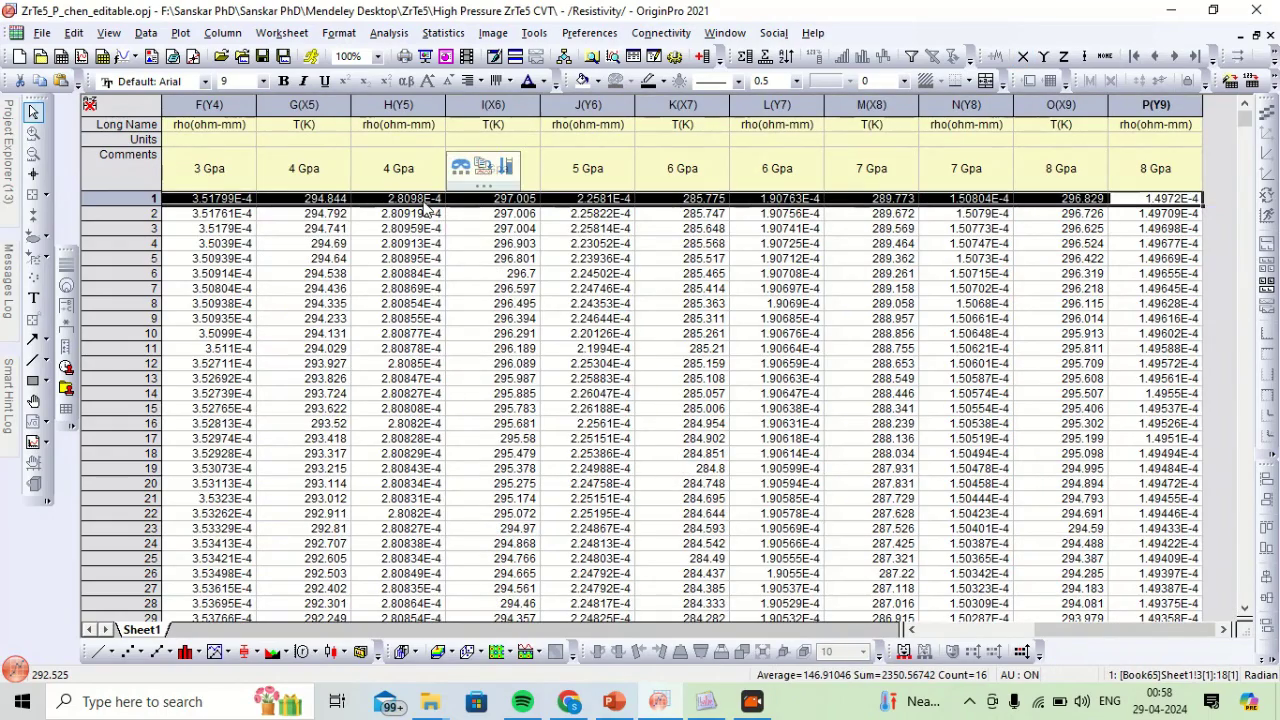
pyautogui.hotkey('ctrl', 'shift', 'Down')
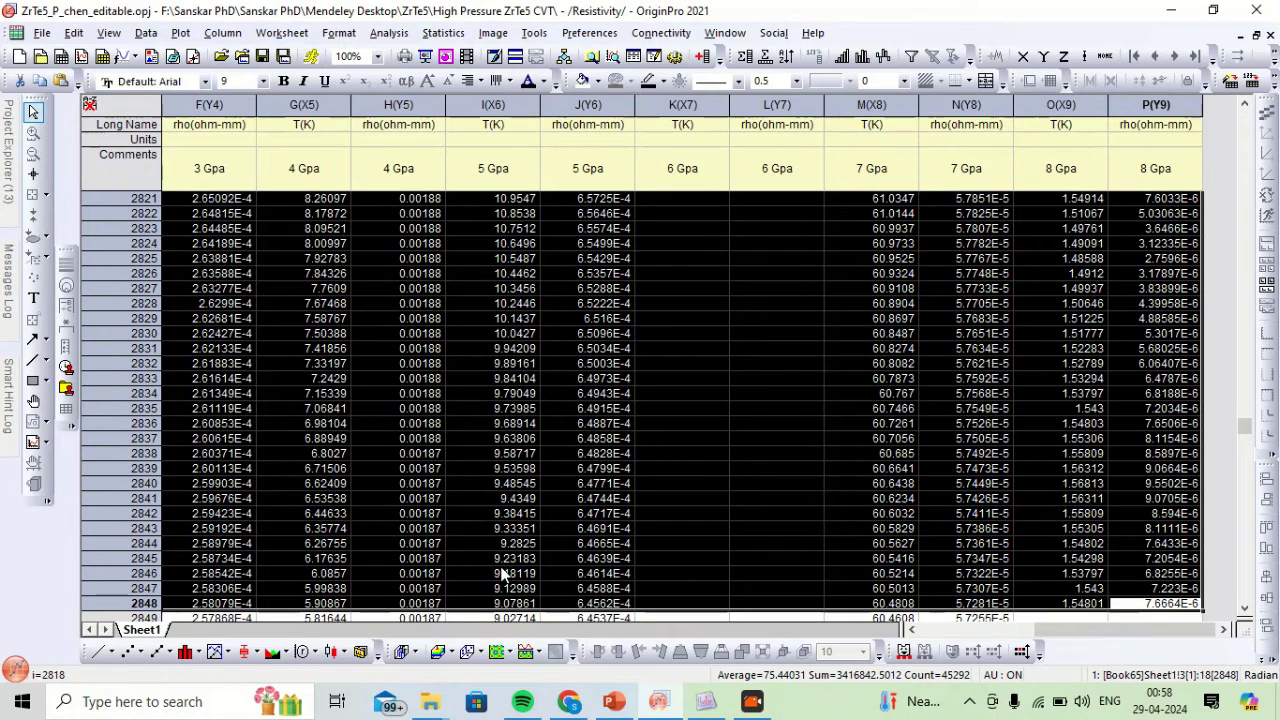
pyautogui.click(705, 702)
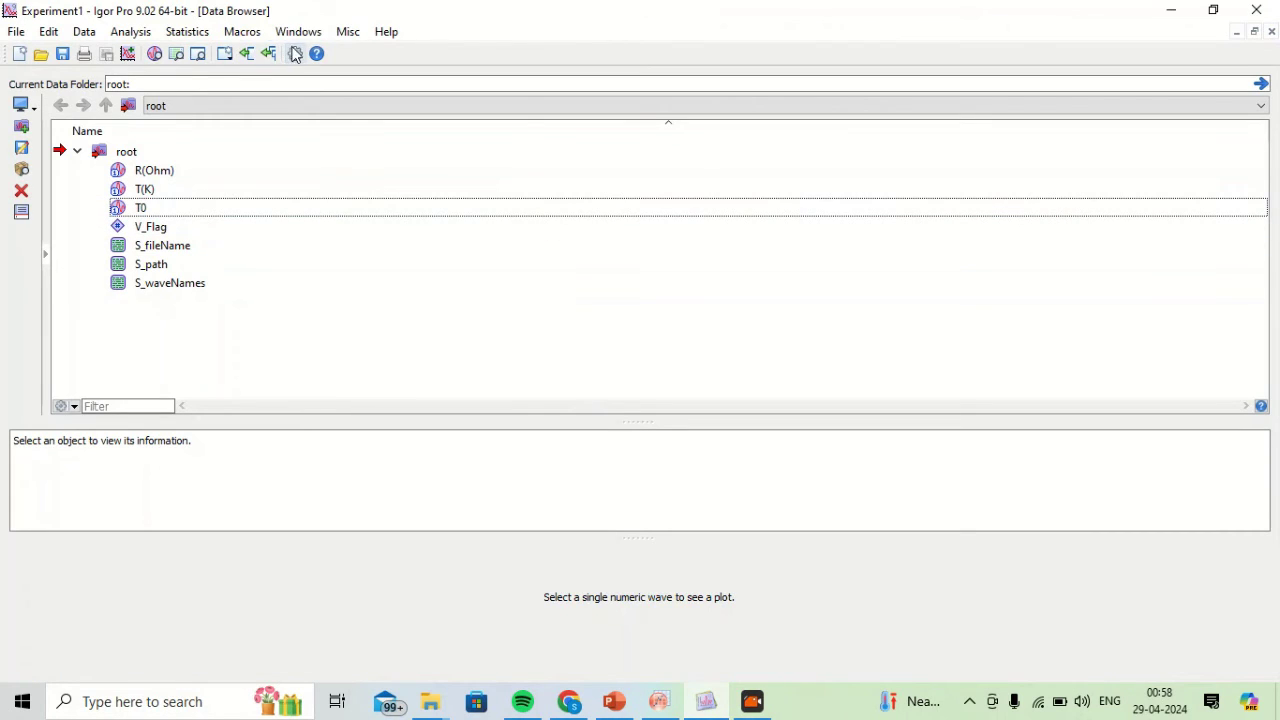
pyautogui.click(297, 33)
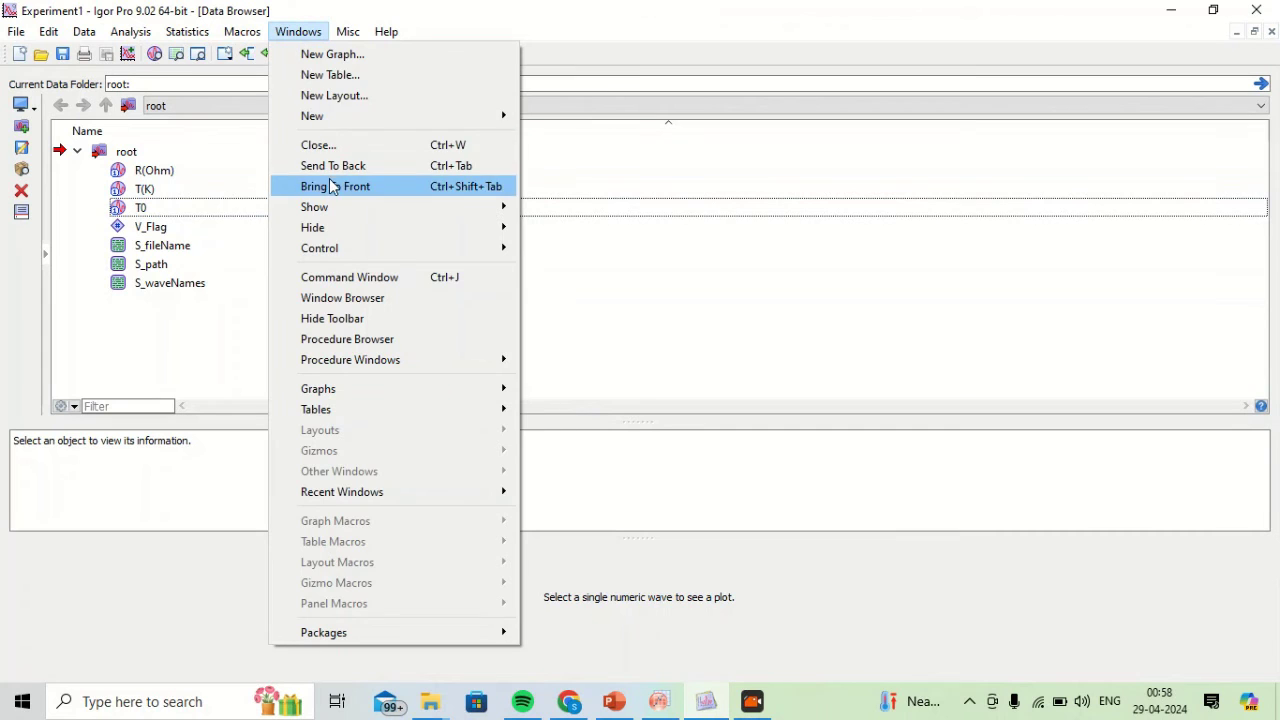
pyautogui.click(340, 62)
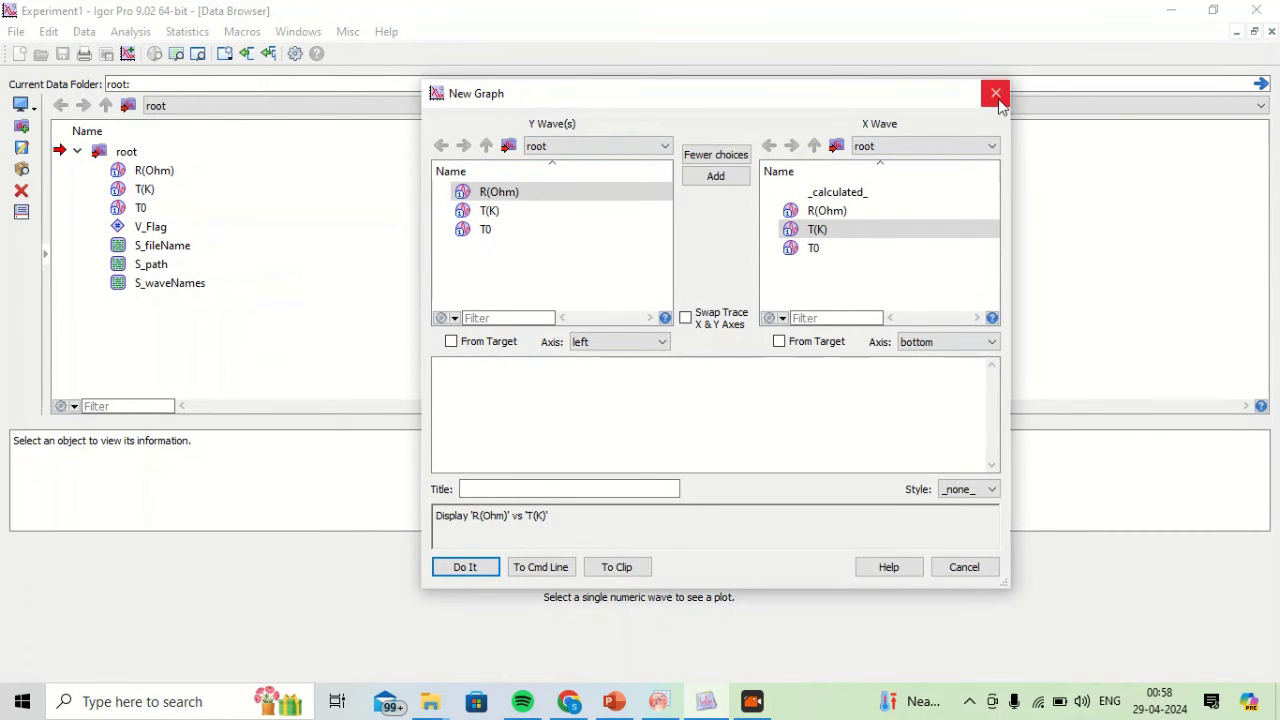
pyautogui.click(995, 92)
pyautogui.click(304, 36)
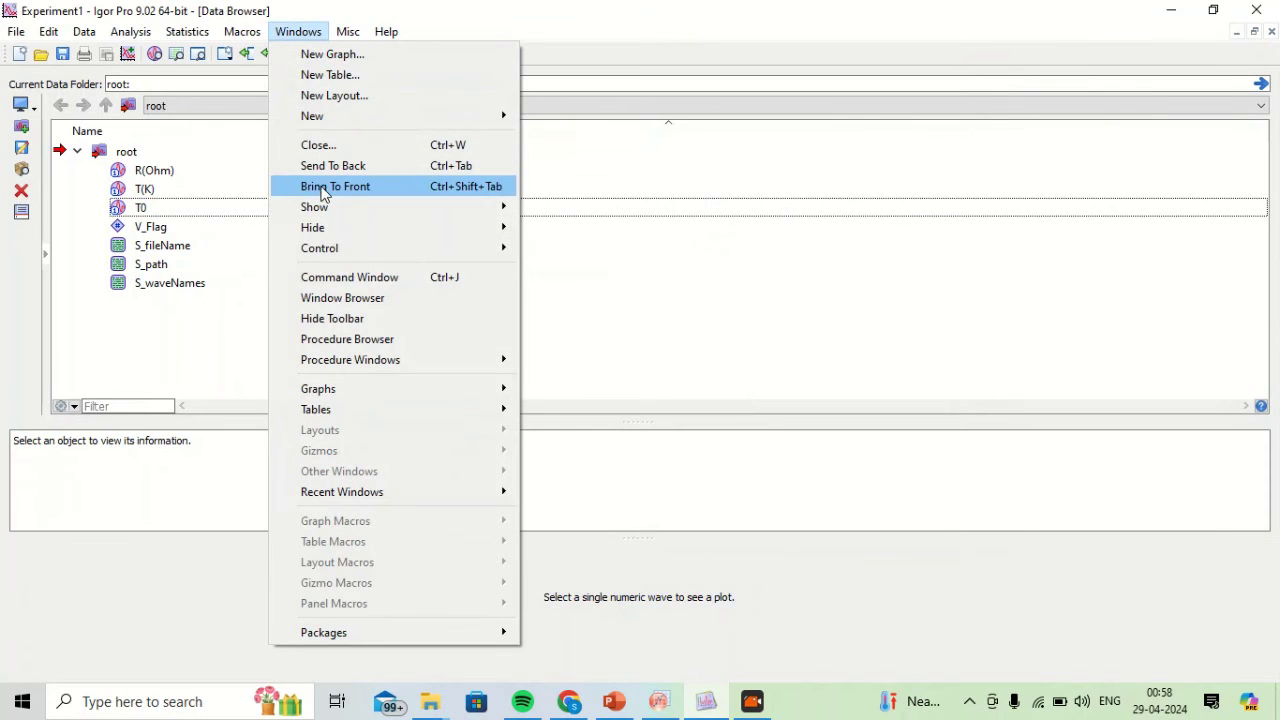
# Create a new table of the pasted data and rename wave0 to T1
pyautogui.click(334, 78)
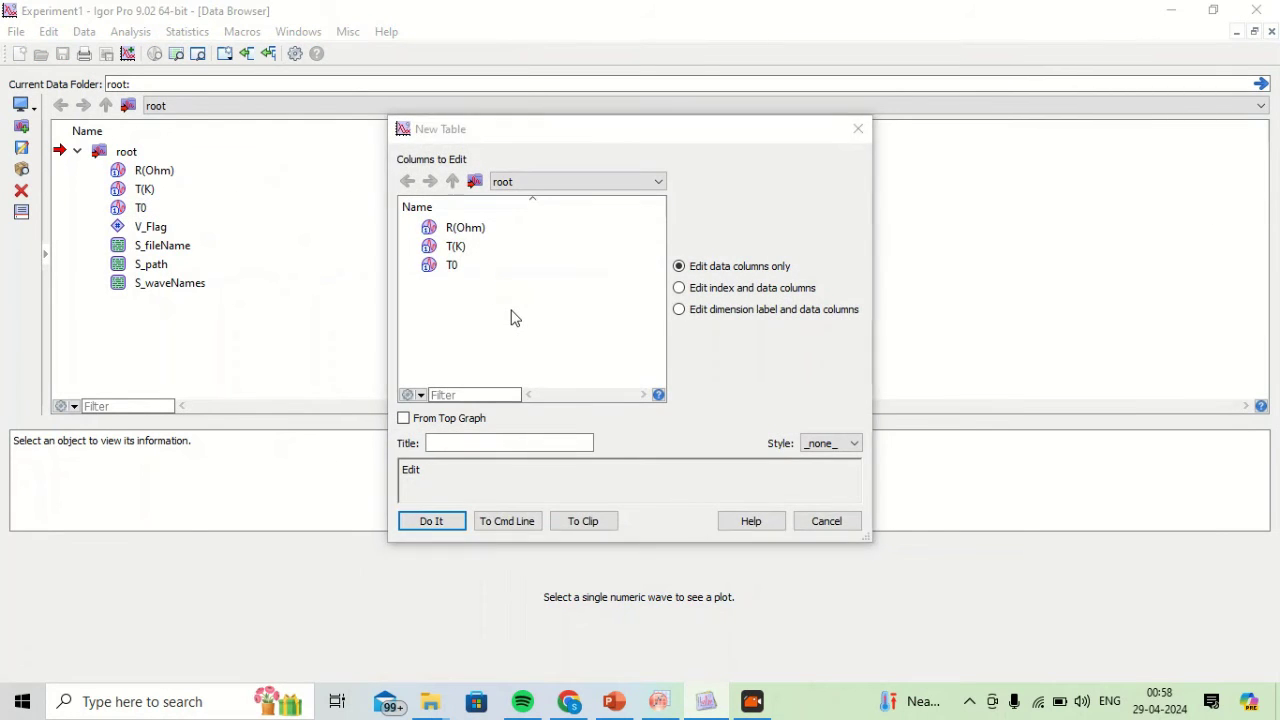
pyautogui.press('Return')
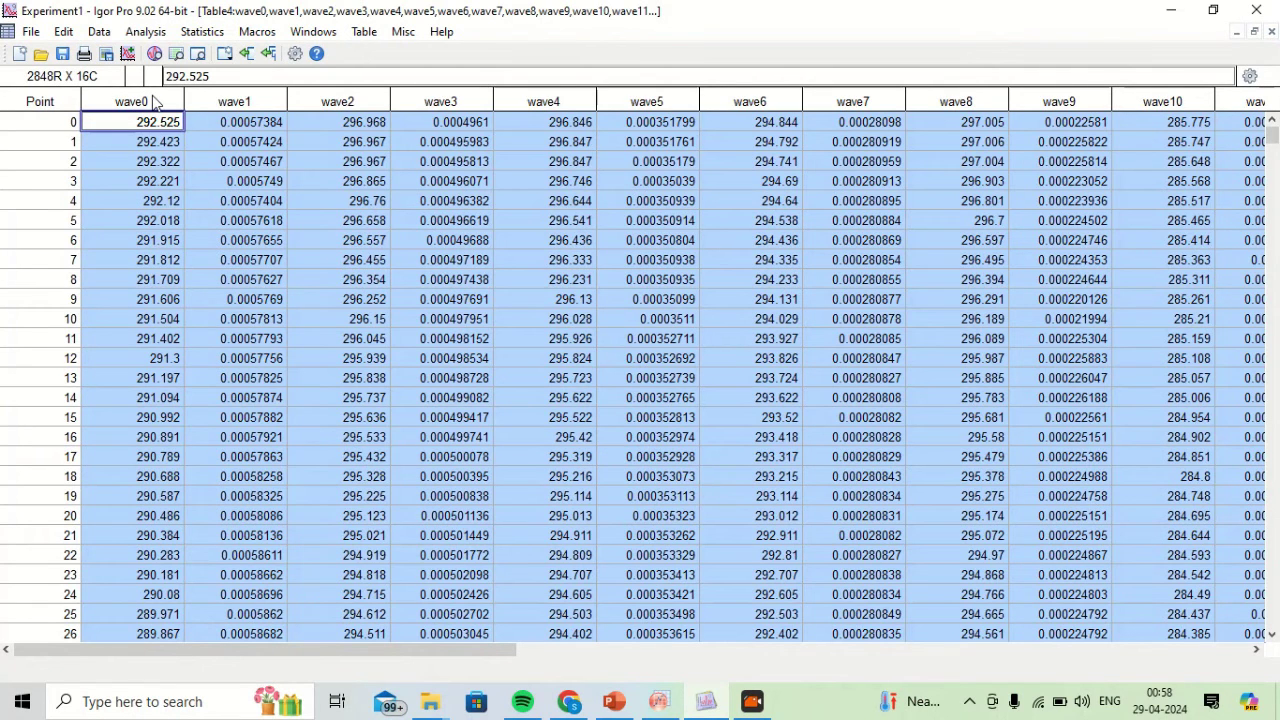
pyautogui.click(145, 103)
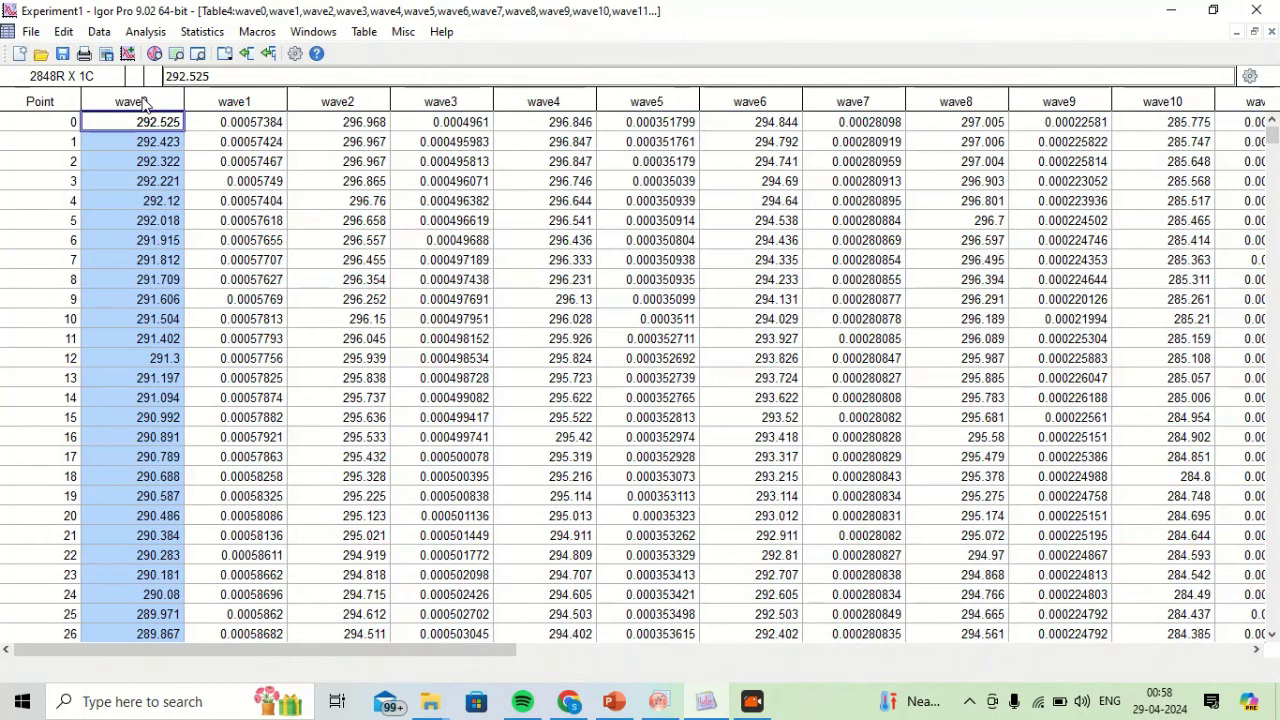
pyautogui.rightClick(145, 103)
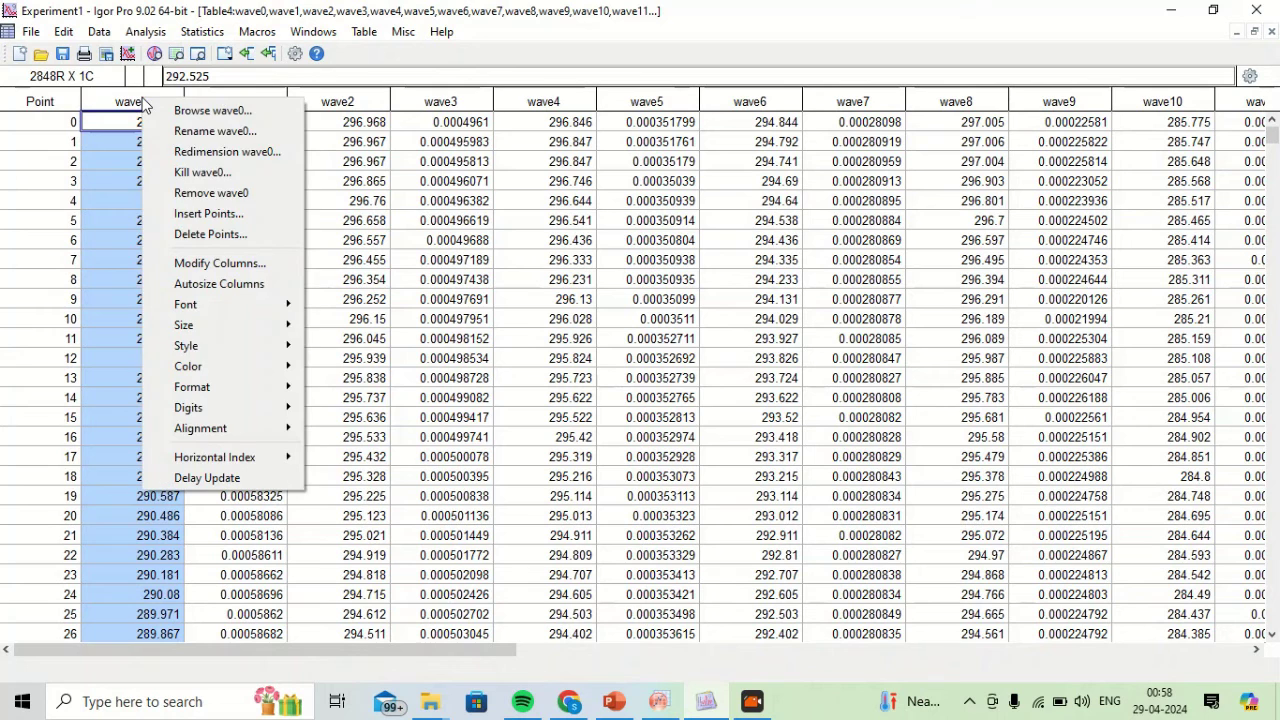
pyautogui.click(193, 140)
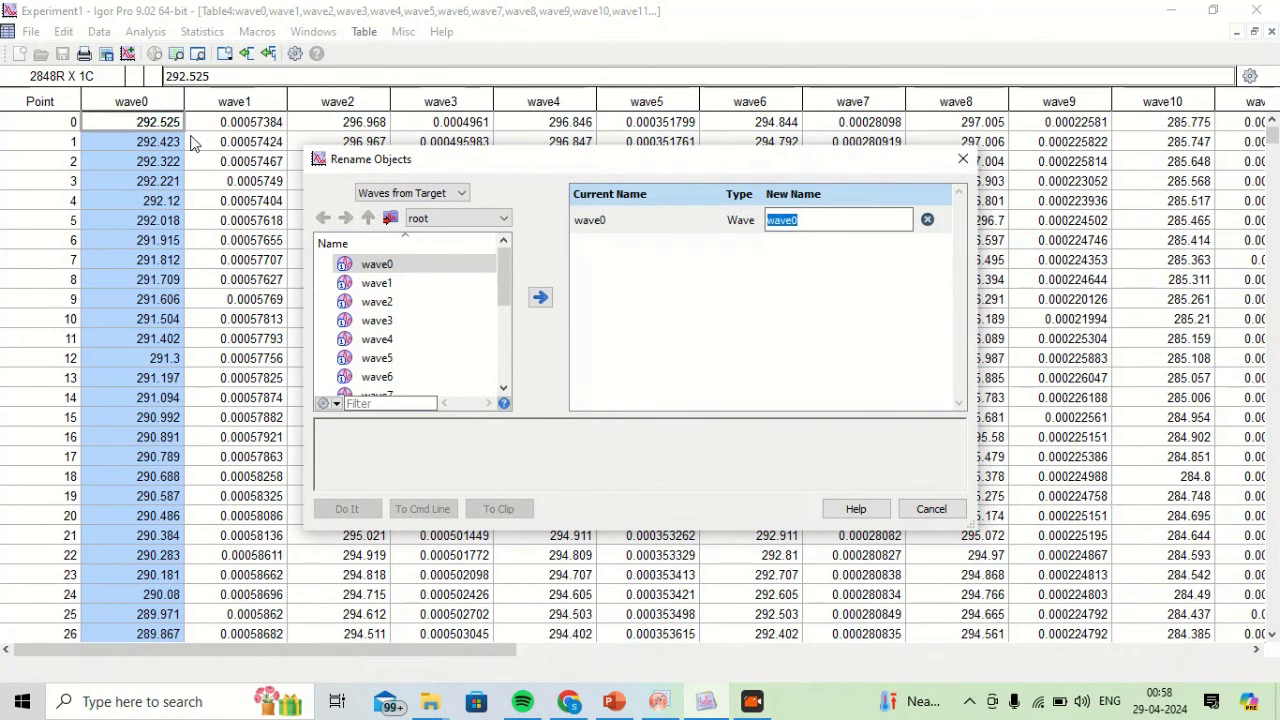
pyautogui.write('T1')
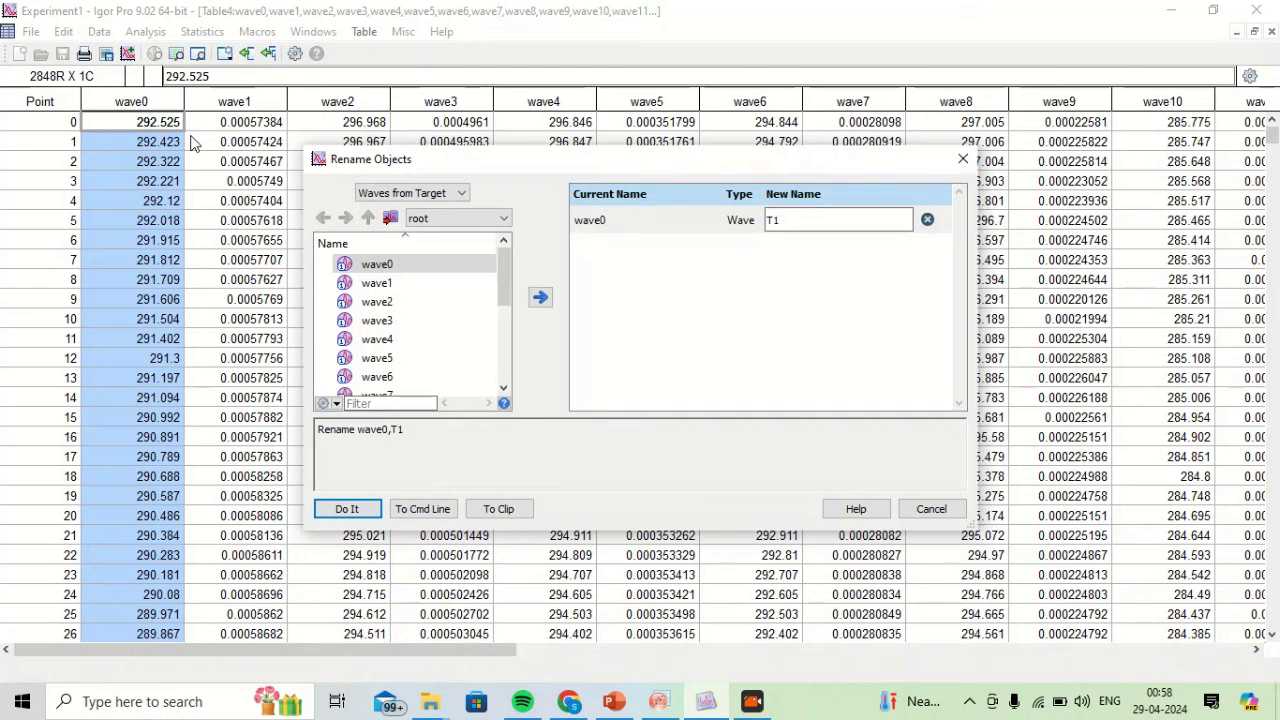
pyautogui.click(346, 509)
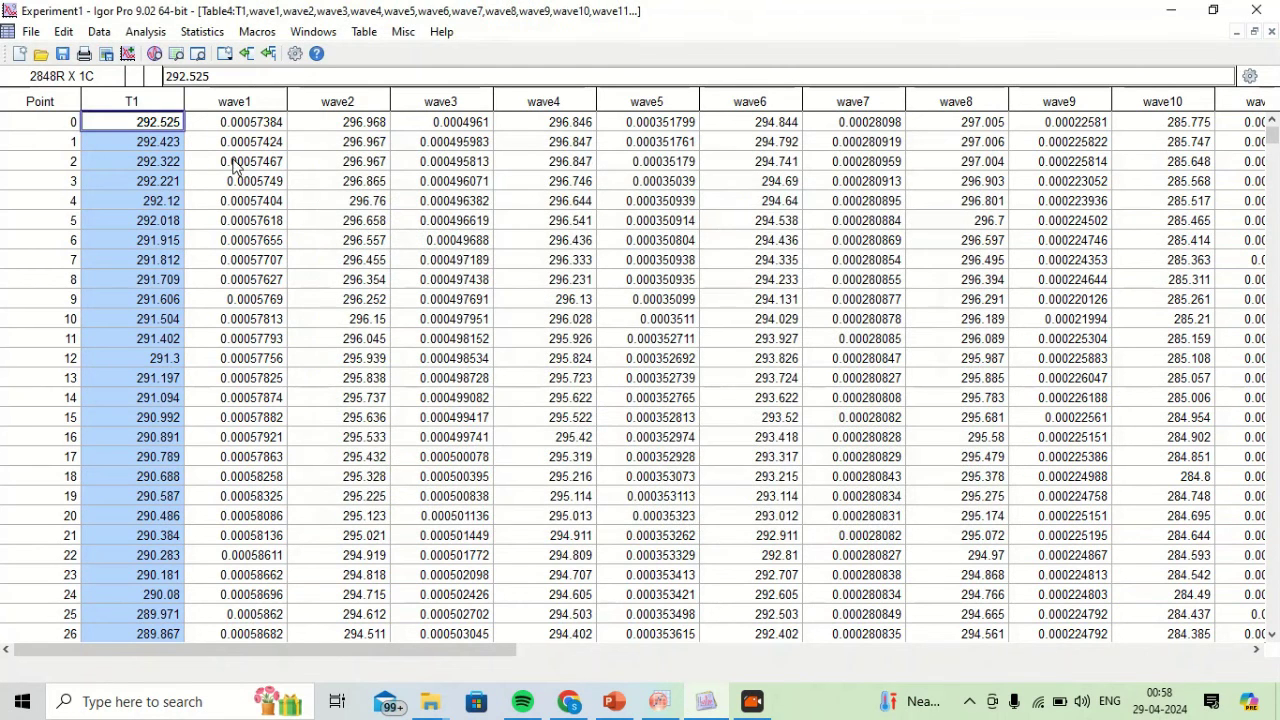
# Rename wave1 to R1 and wave2 to T2
pyautogui.click(248, 104)
pyautogui.rightClick(248, 104)
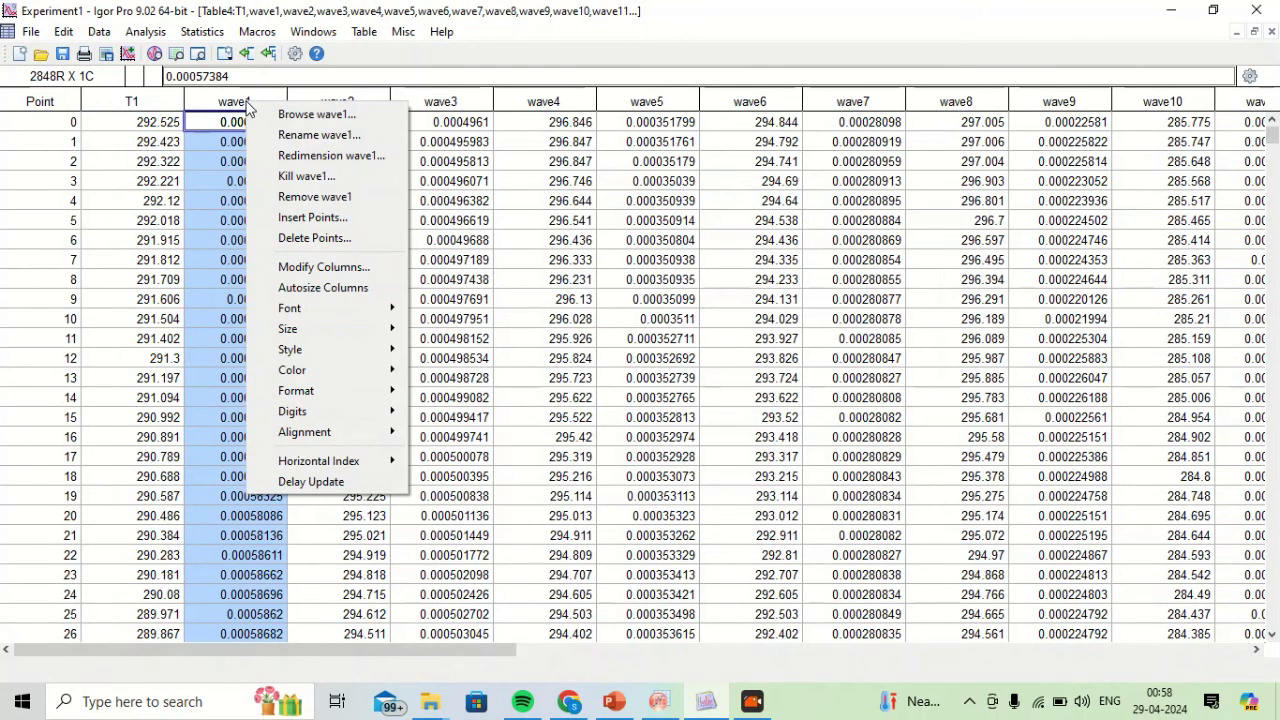
pyautogui.click(300, 136)
pyautogui.write('R1')
pyautogui.press('Return')
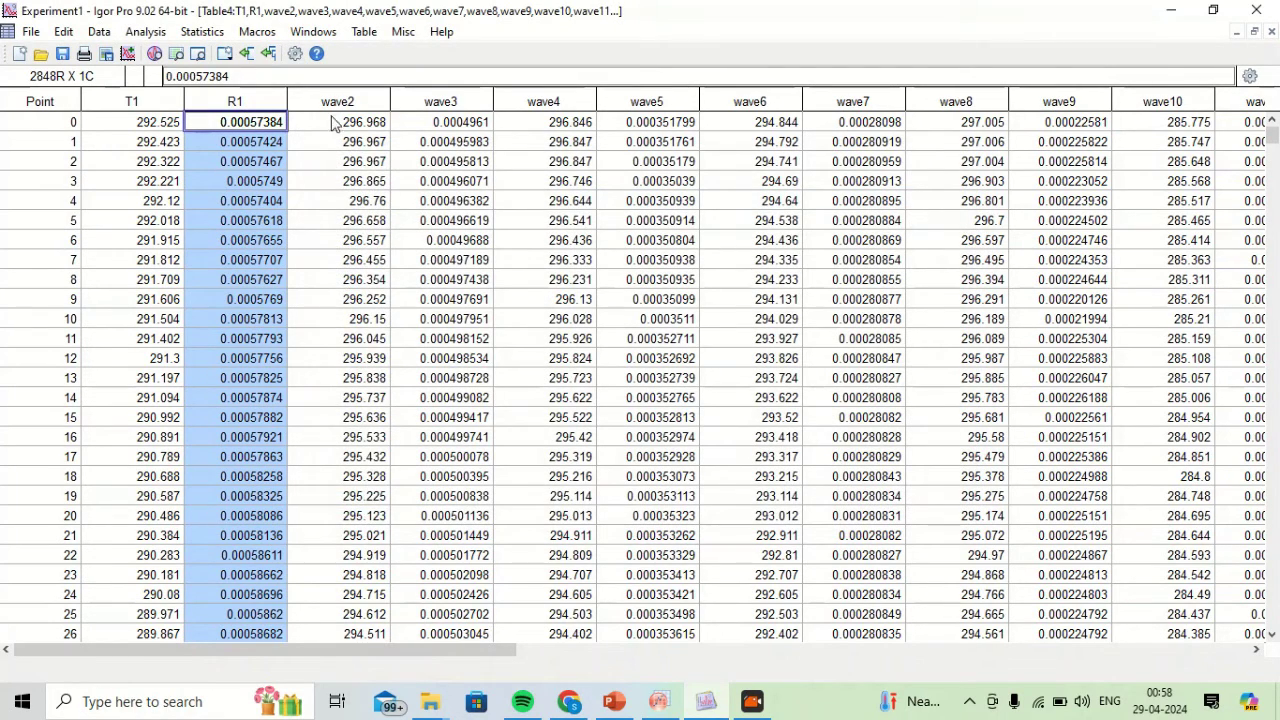
pyautogui.click(341, 104)
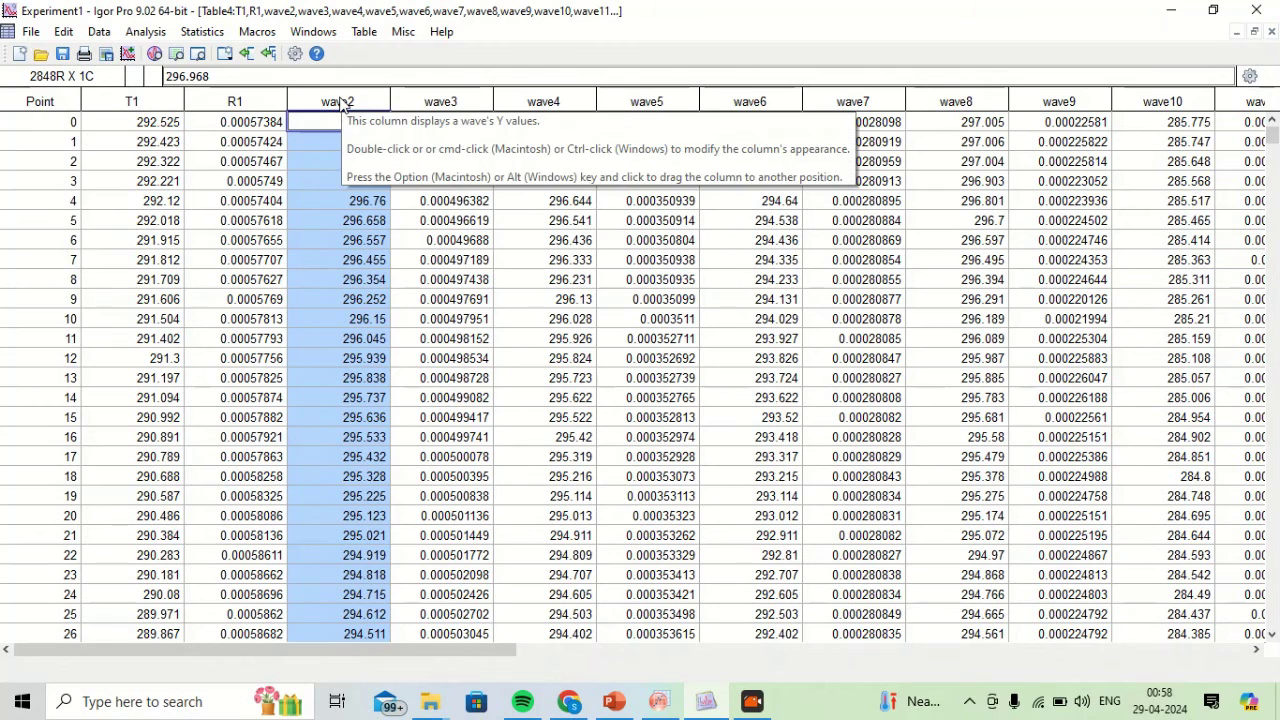
pyautogui.rightClick(341, 104)
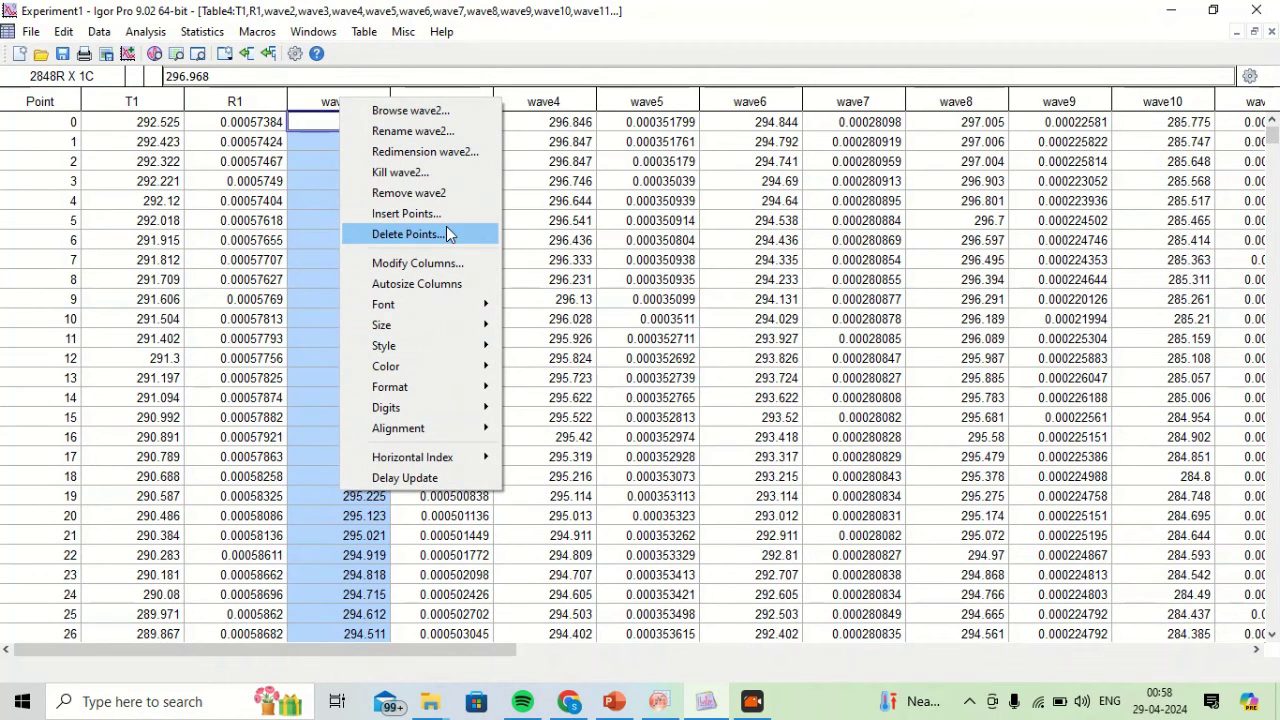
pyautogui.write('T2')
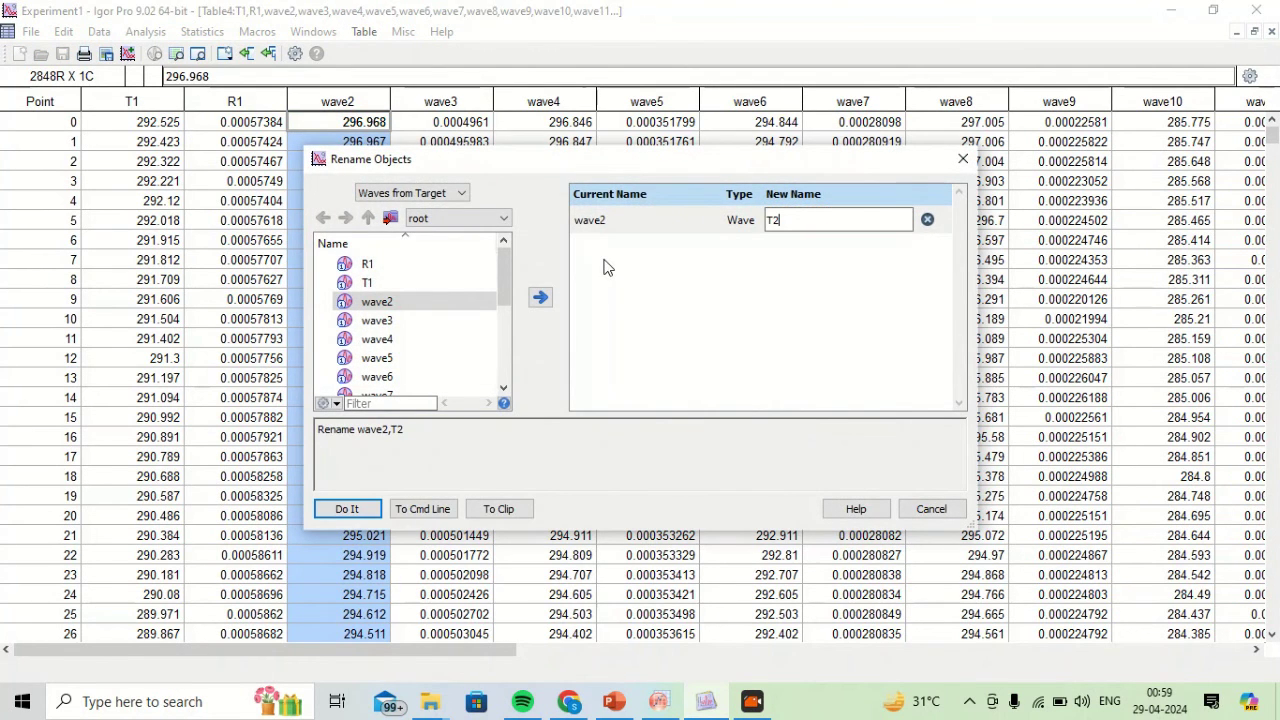
pyautogui.press('Return')
# Rename wave3 to R2
pyautogui.click(462, 108)
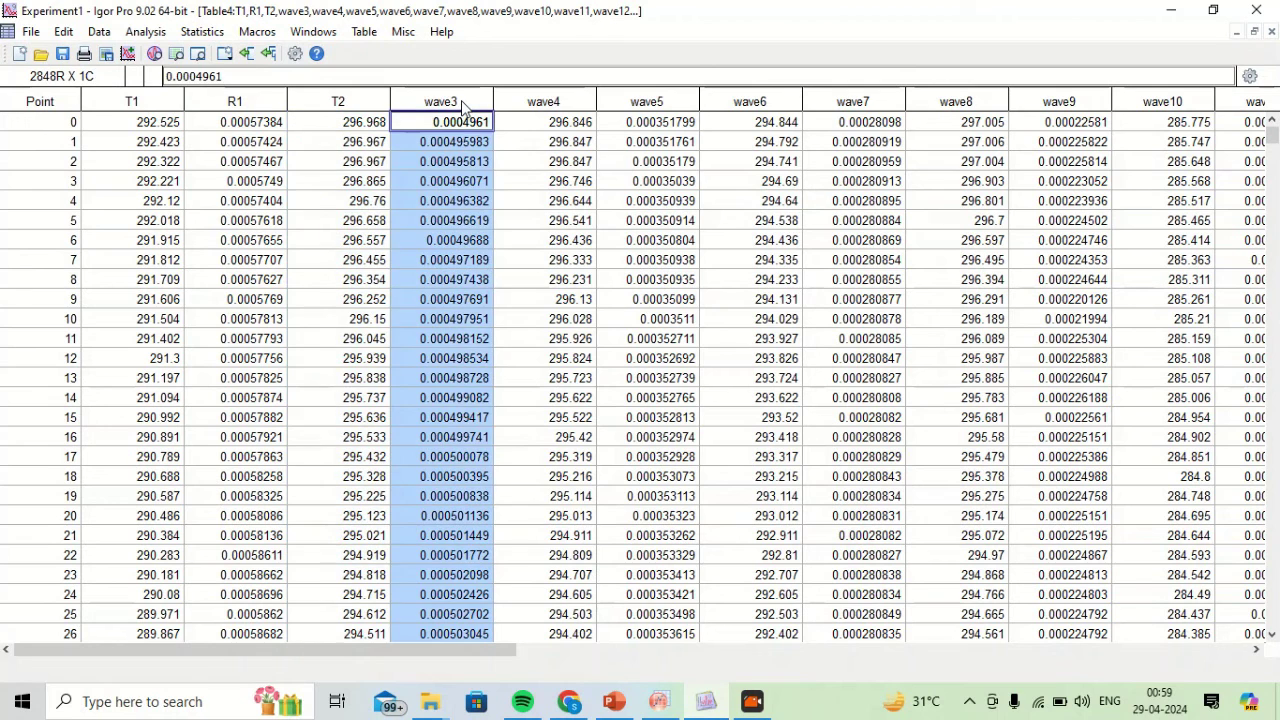
pyautogui.rightClick(462, 108)
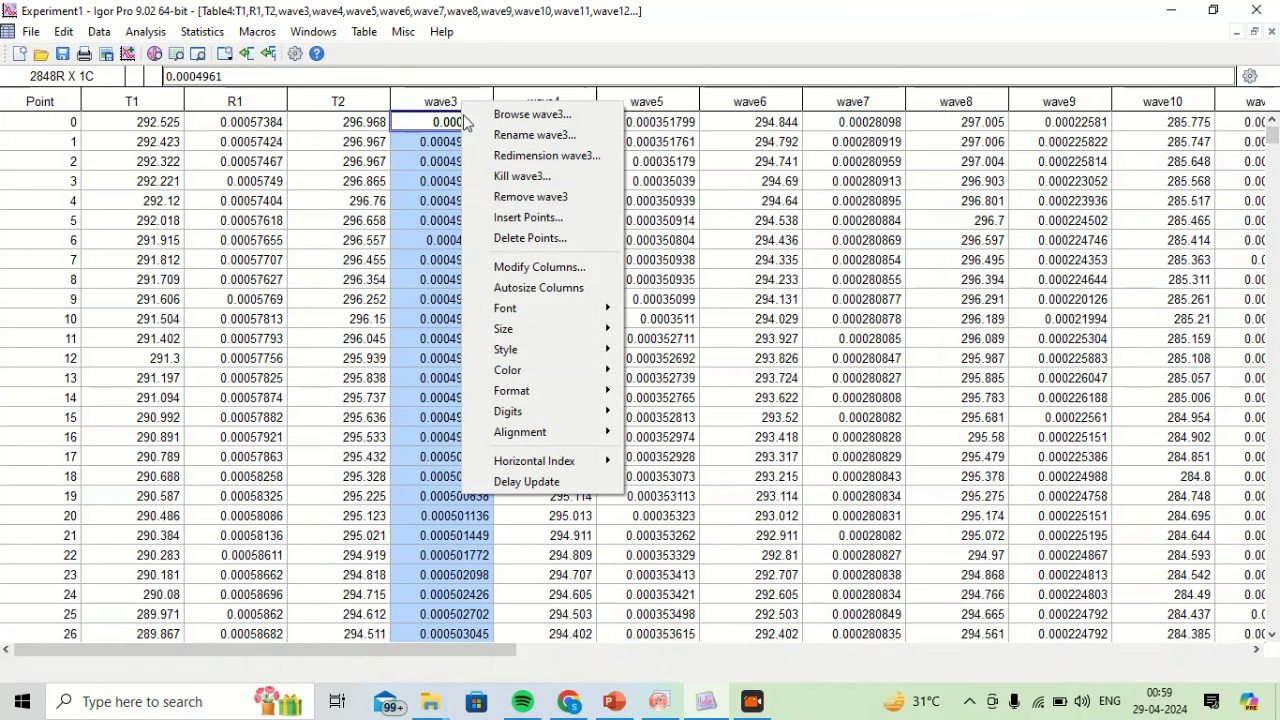
pyautogui.click(534, 135)
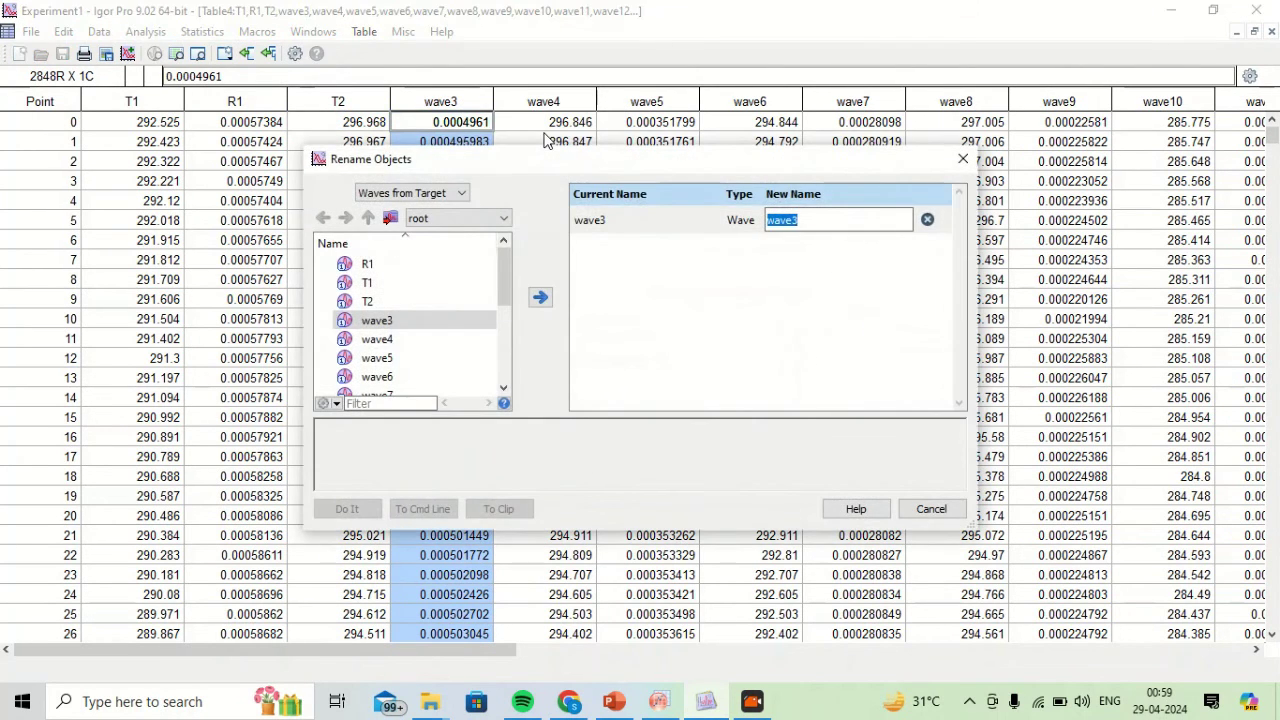
pyautogui.write('R')
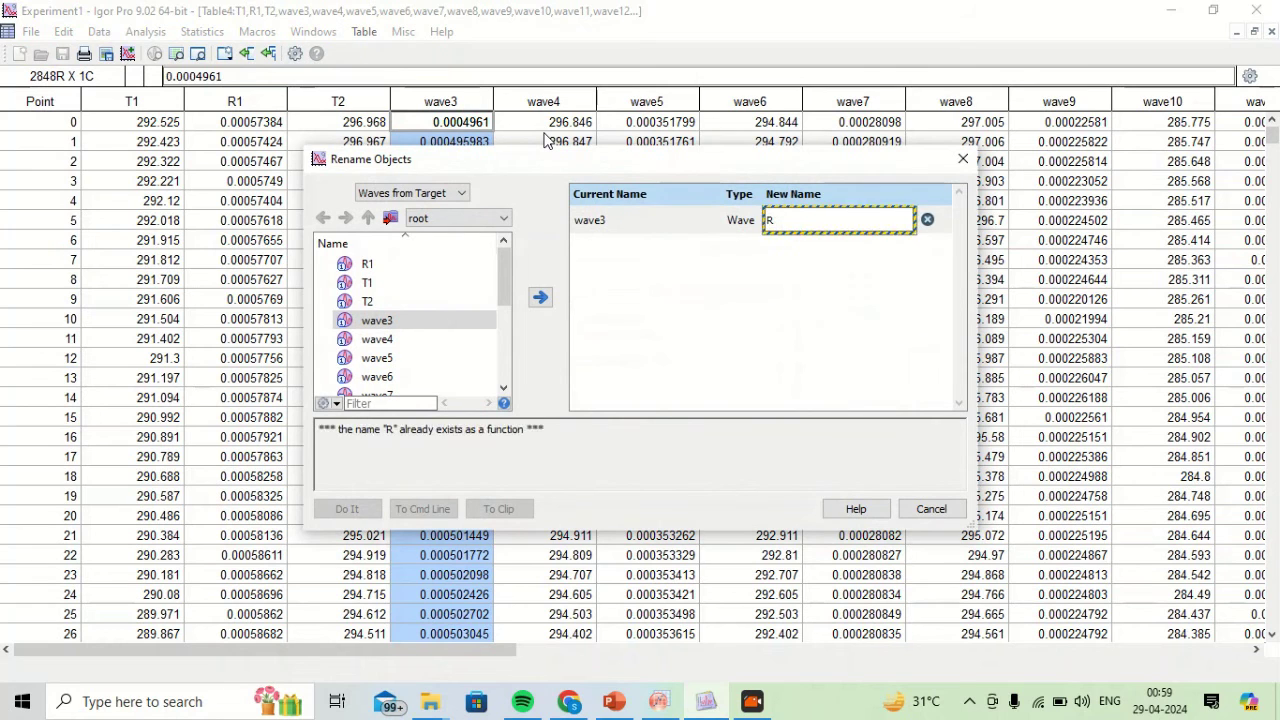
pyautogui.write('2')
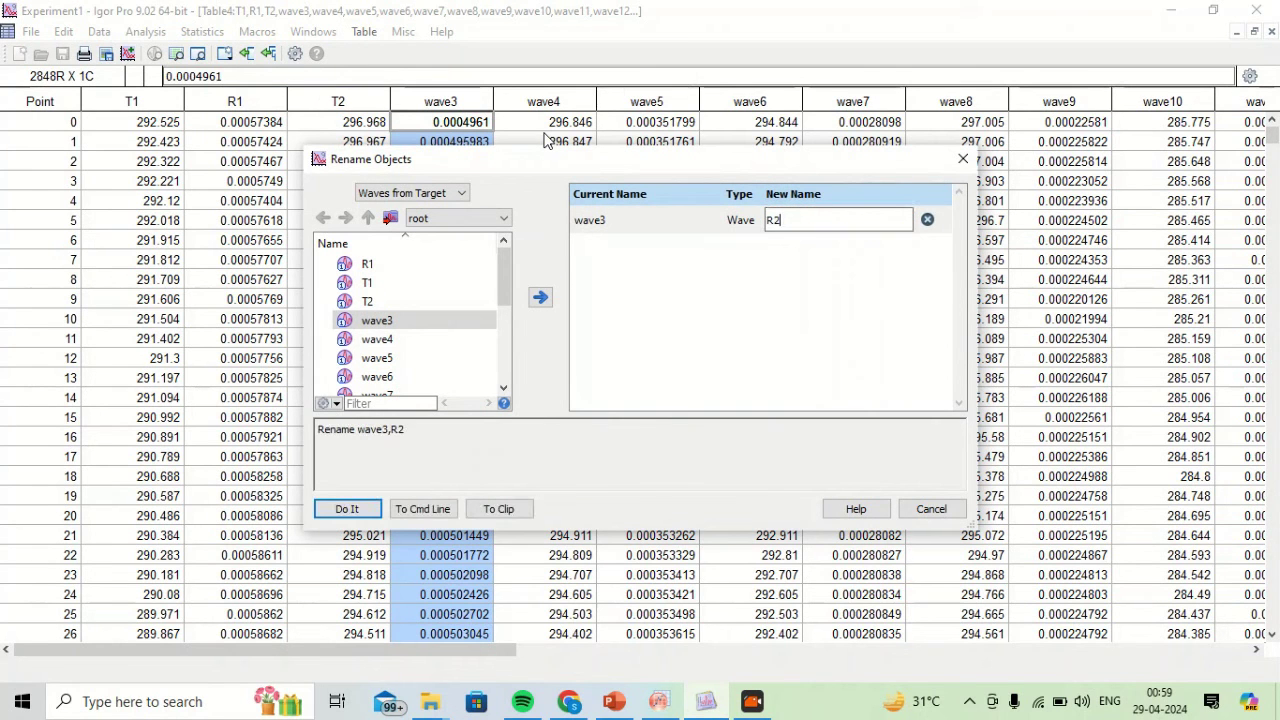
pyautogui.click(347, 510)
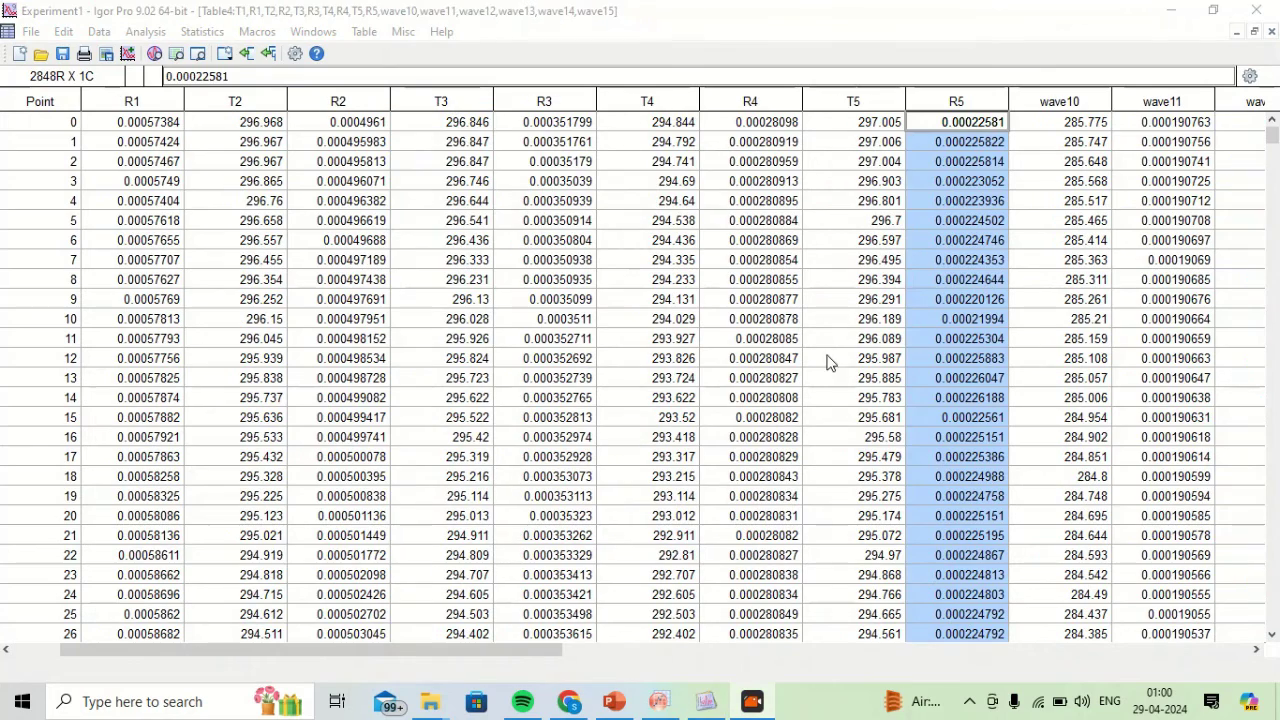
# Rename wave10 to T6 and wave11 to R6
pyautogui.rightClick(1043, 105)
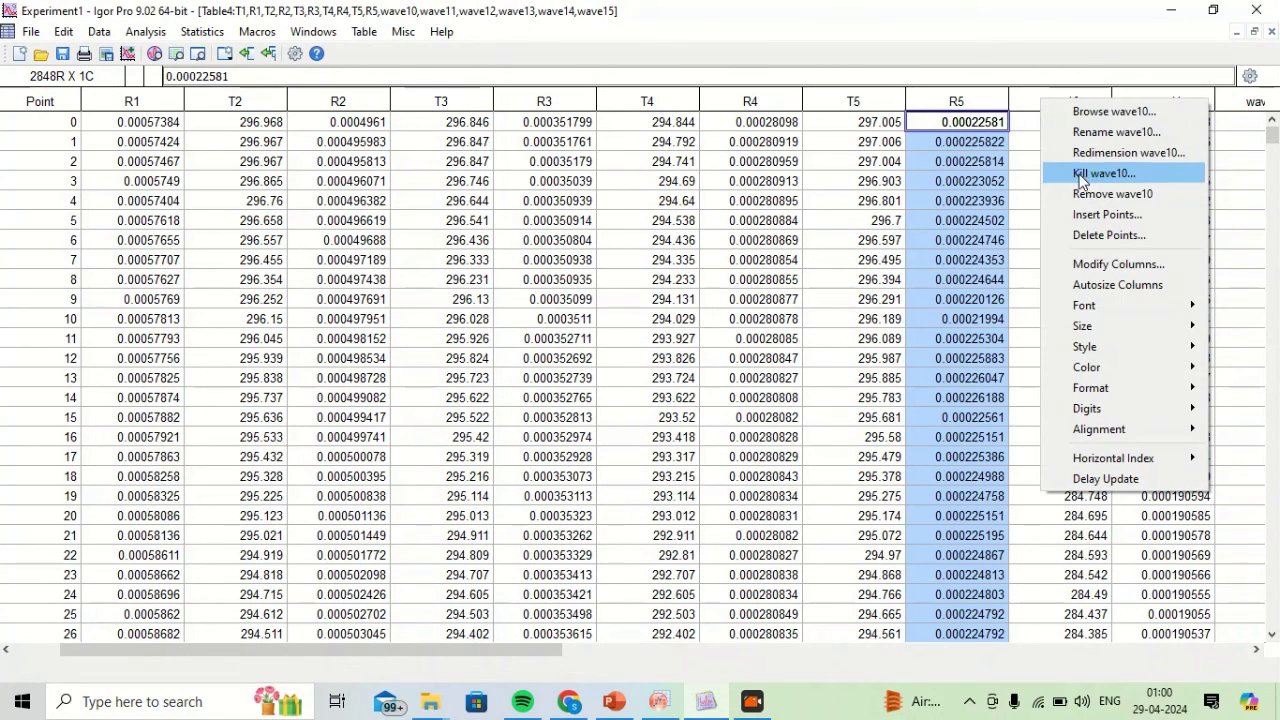
pyautogui.click(1078, 136)
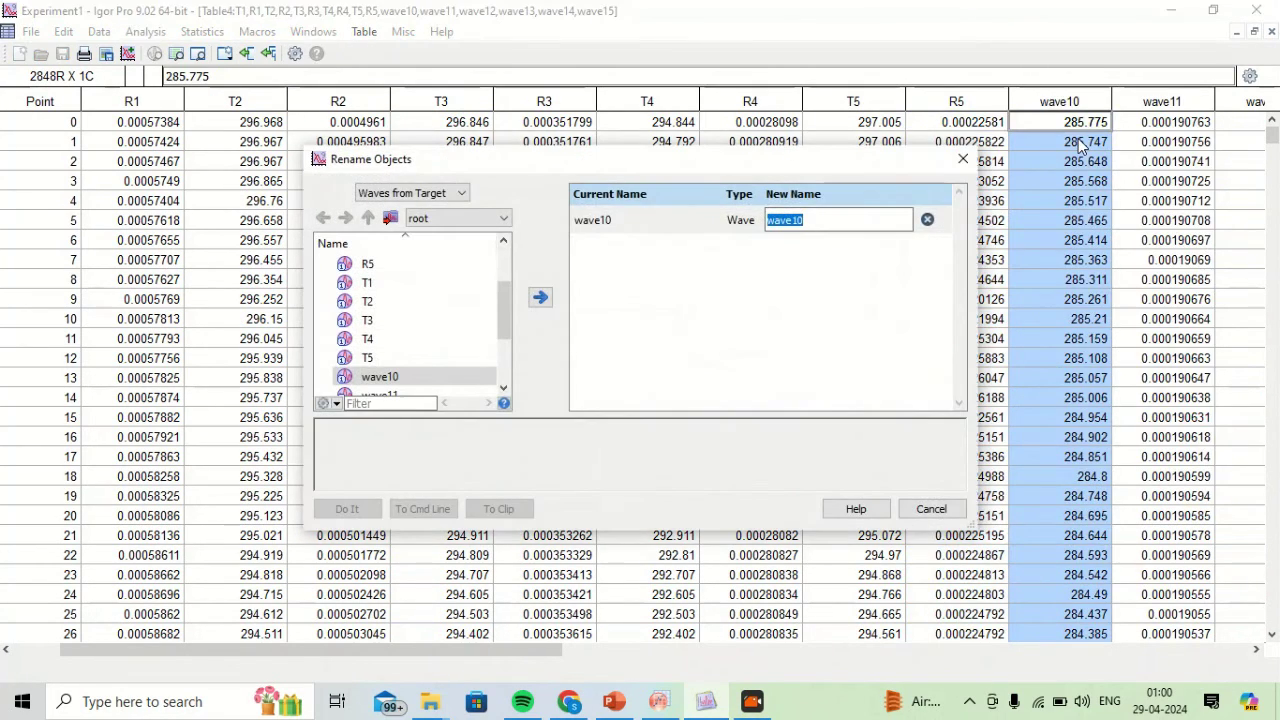
pyautogui.write('T6')
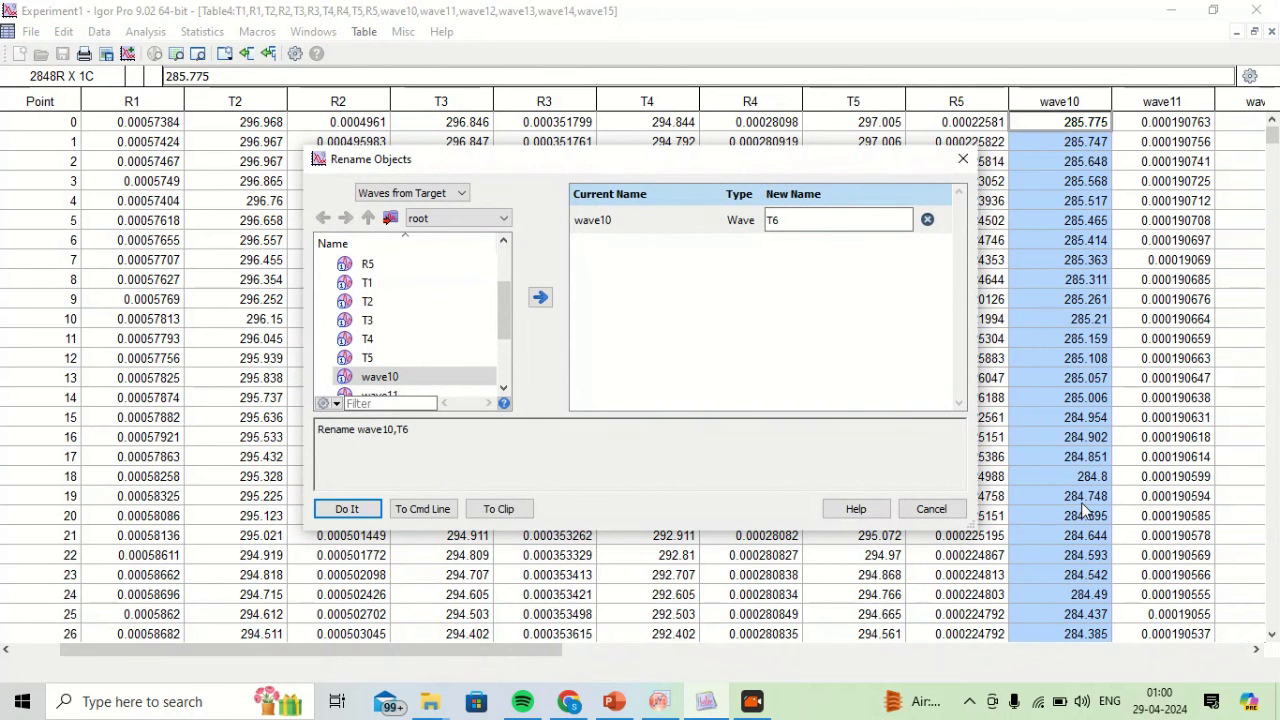
pyautogui.click(346, 509)
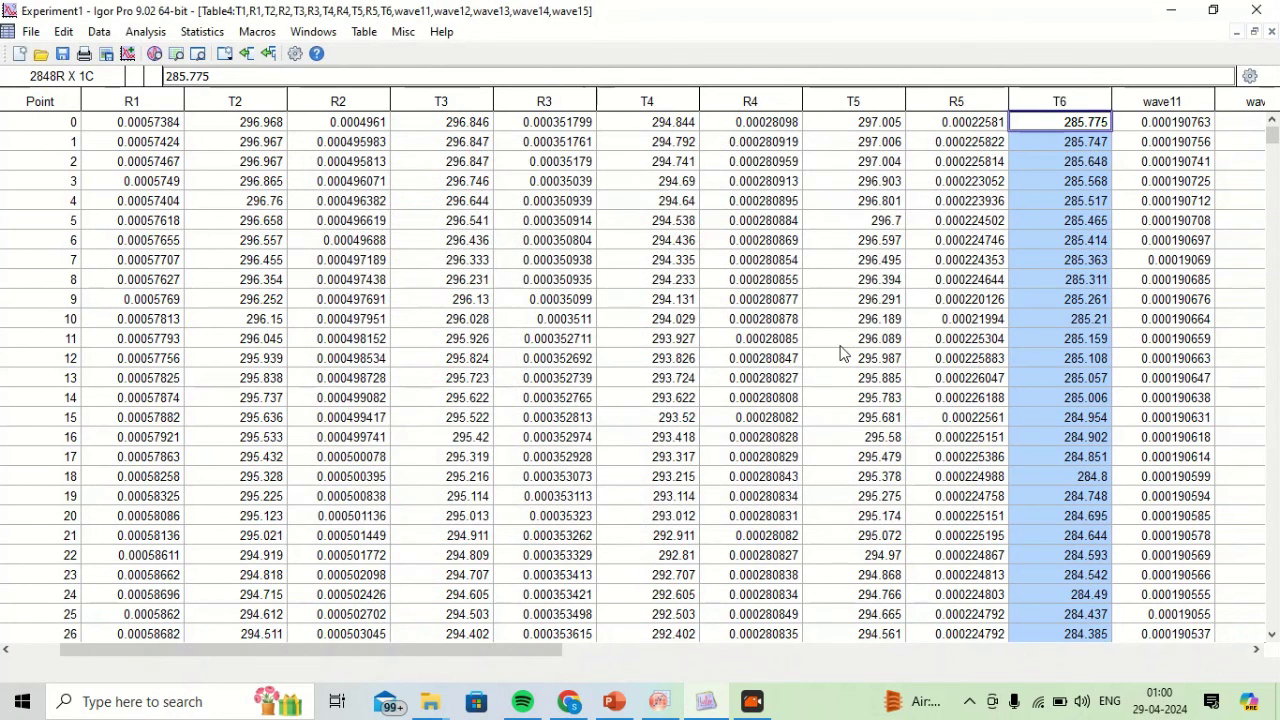
pyautogui.click(1160, 102)
pyautogui.rightClick(1160, 102)
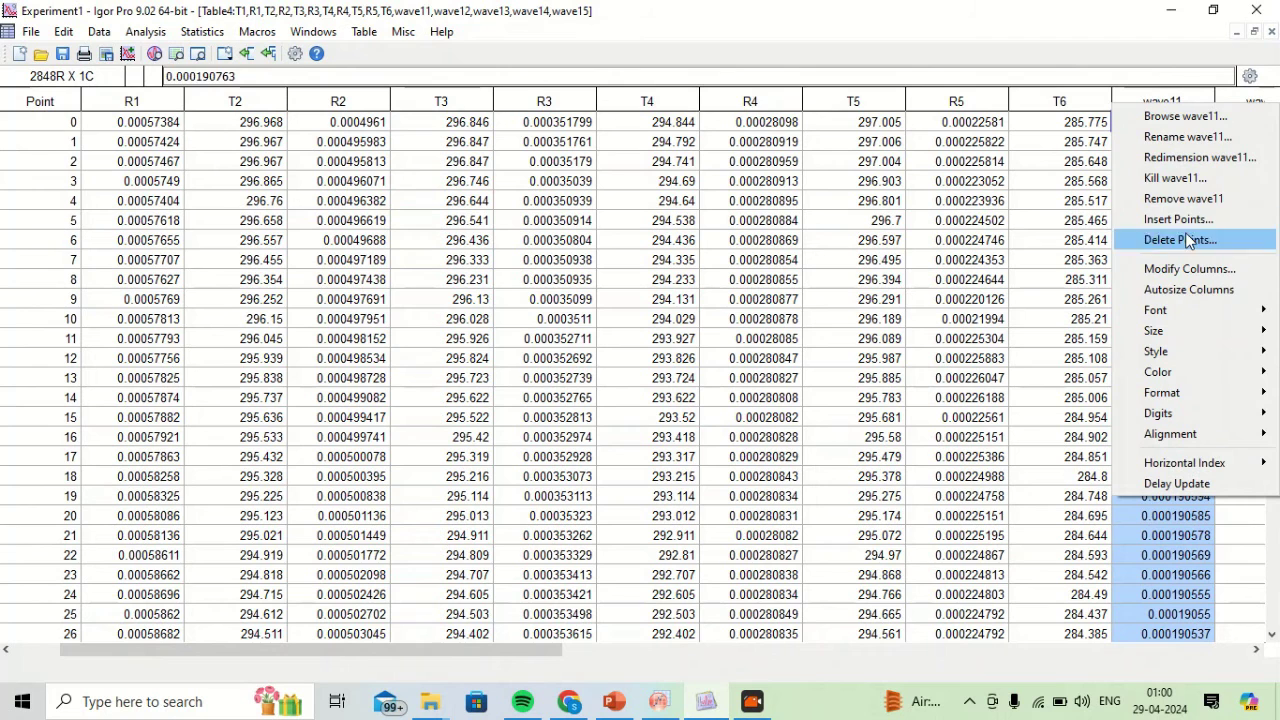
pyautogui.click(1182, 143)
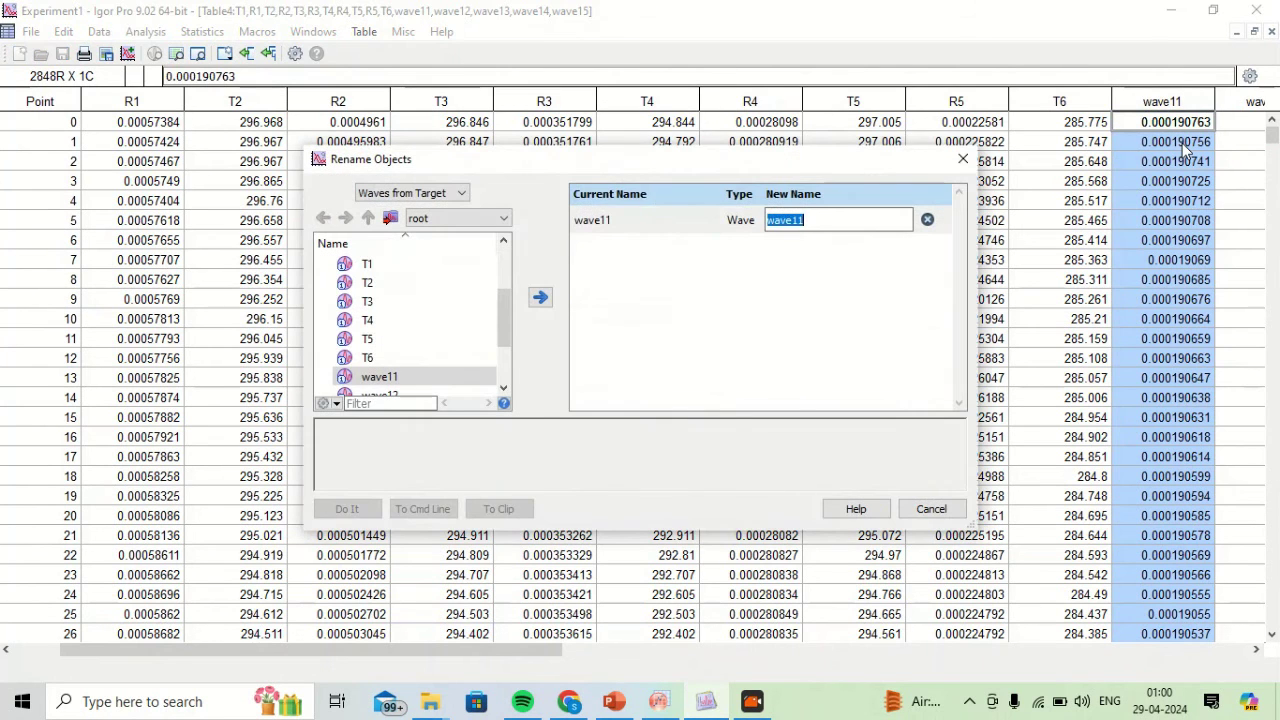
pyautogui.write('R6')
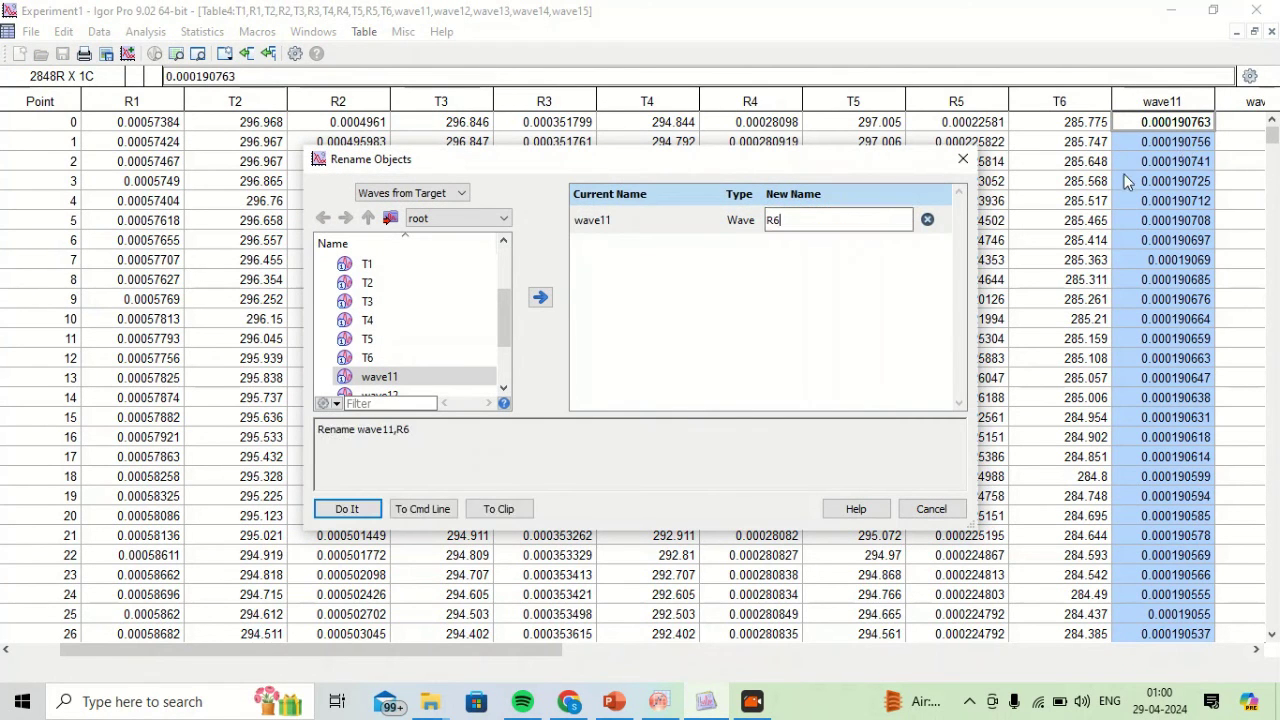
pyautogui.click(347, 509)
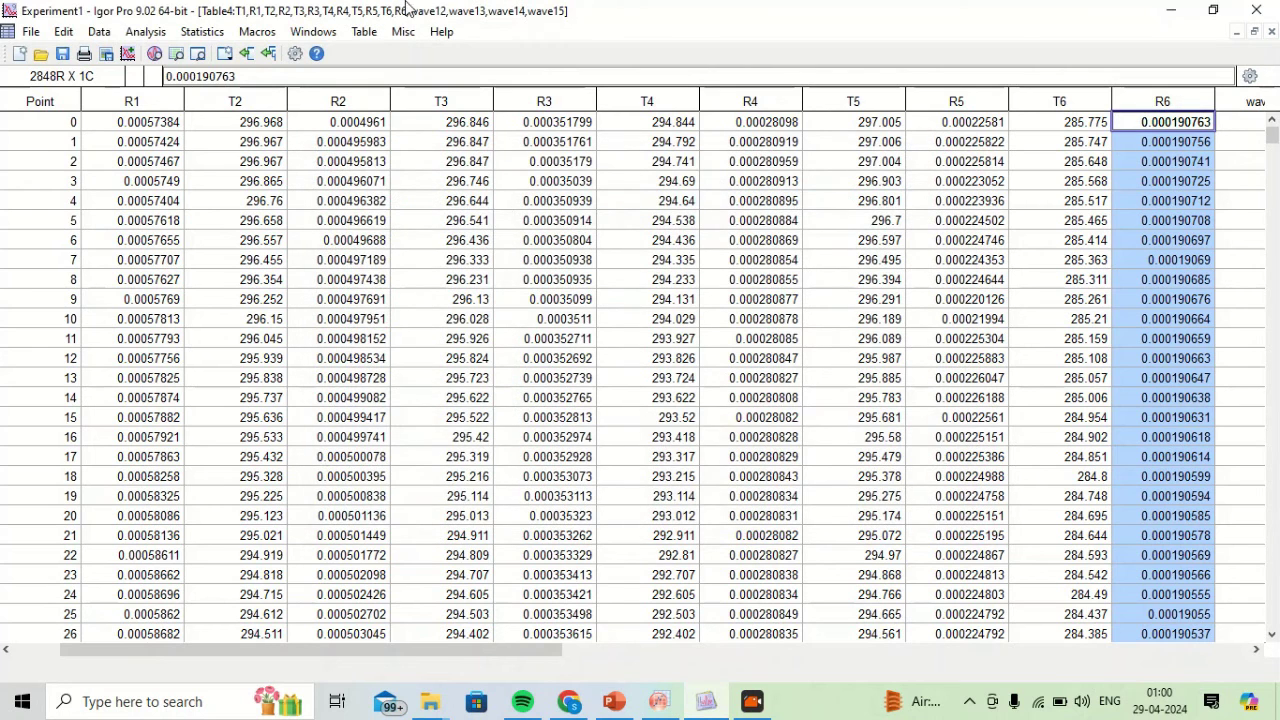
# Start a new graph with traces R(Ohm) vs T(K) and R1 vs T1
pyautogui.click(325, 31)
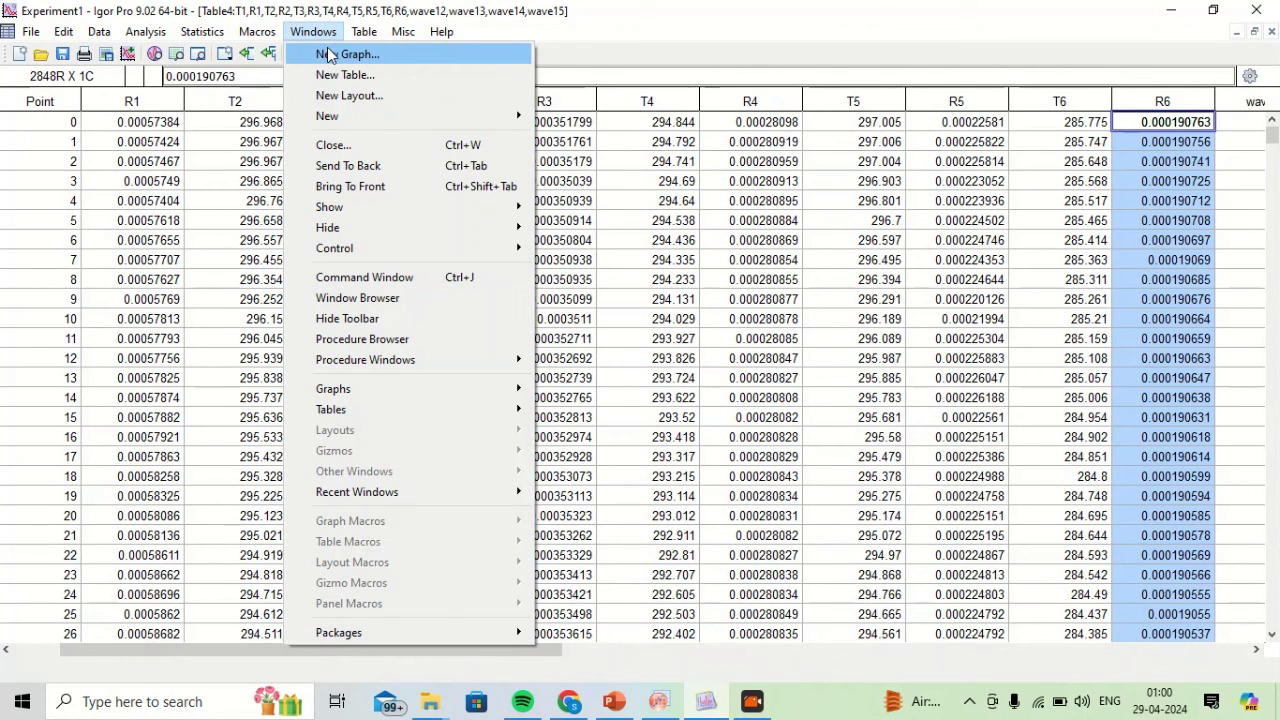
pyautogui.click(340, 54)
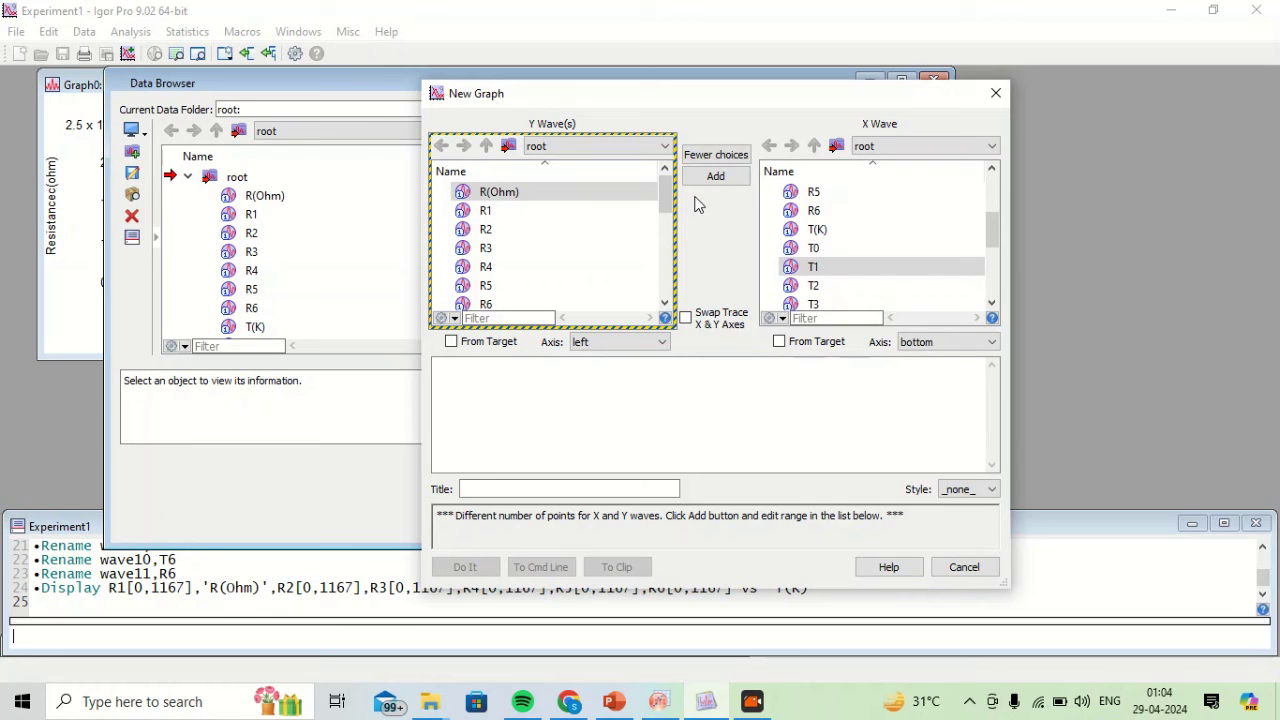
pyautogui.click(848, 233)
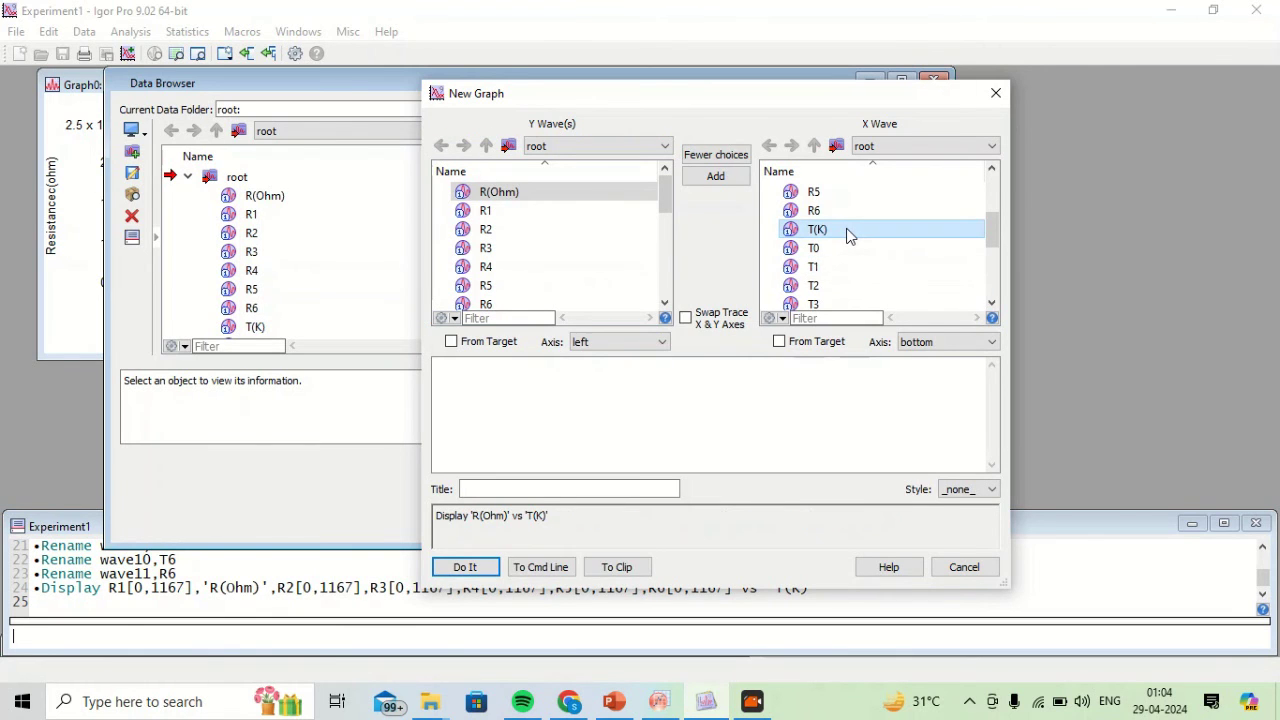
pyautogui.click(717, 177)
pyautogui.click(516, 213)
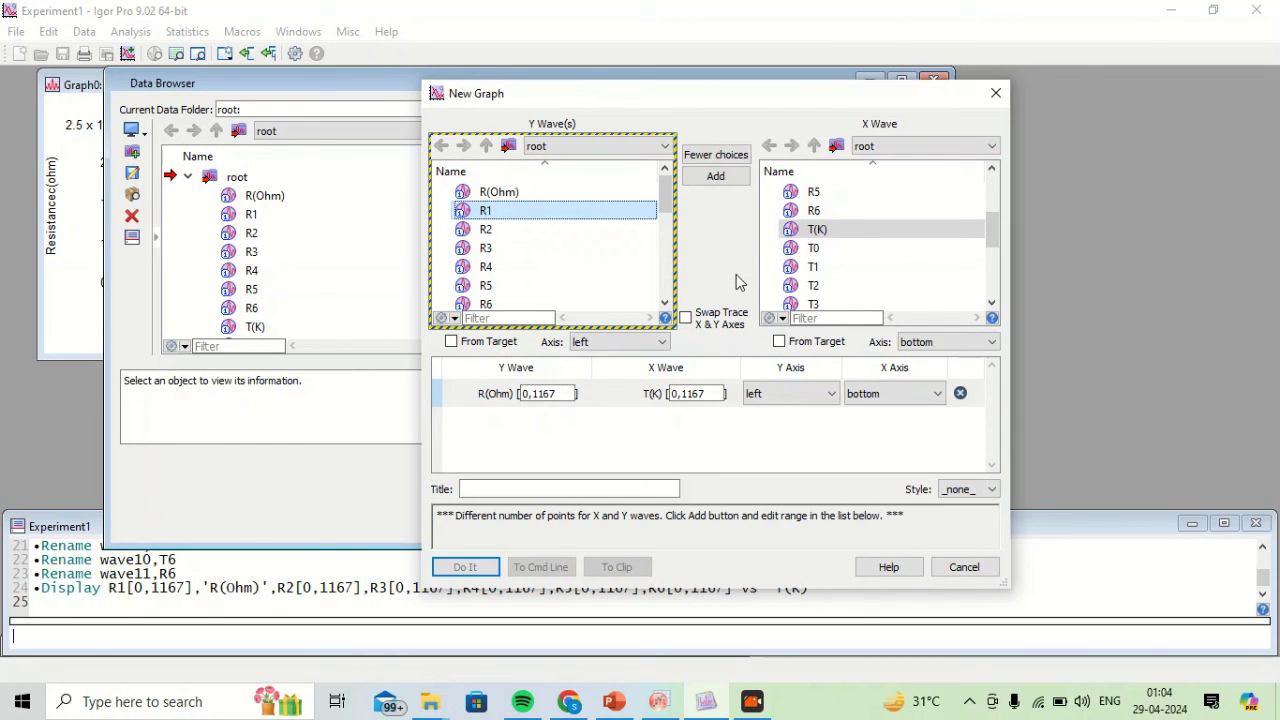
pyautogui.click(812, 268)
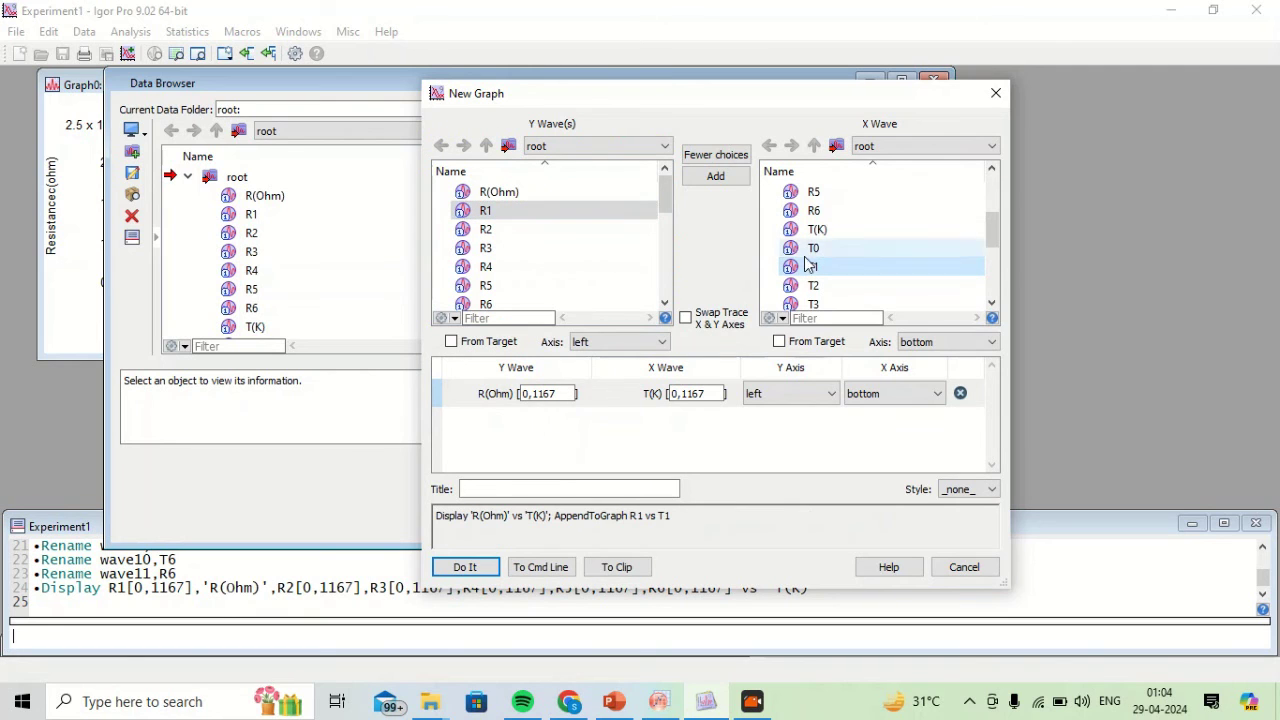
pyautogui.click(716, 177)
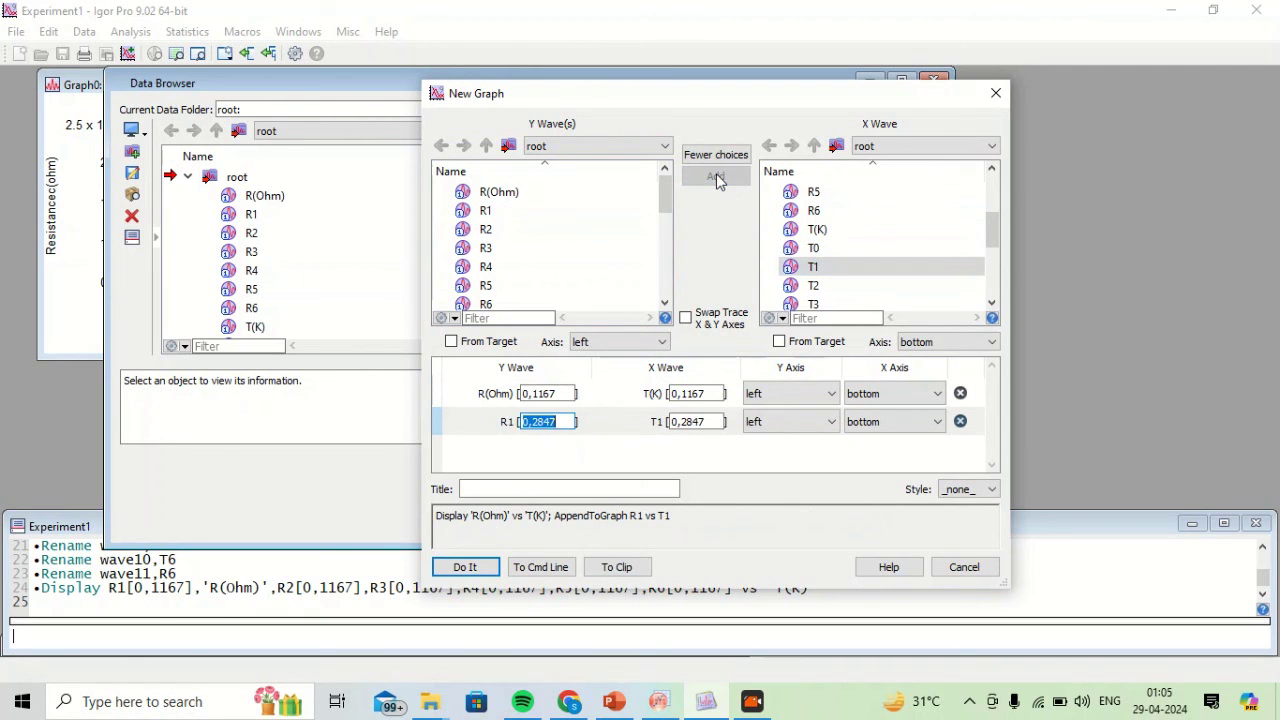
# Add the R2 vs T2, R3 vs T3 and R4 vs T4 traces
pyautogui.click(510, 232)
pyautogui.click(819, 288)
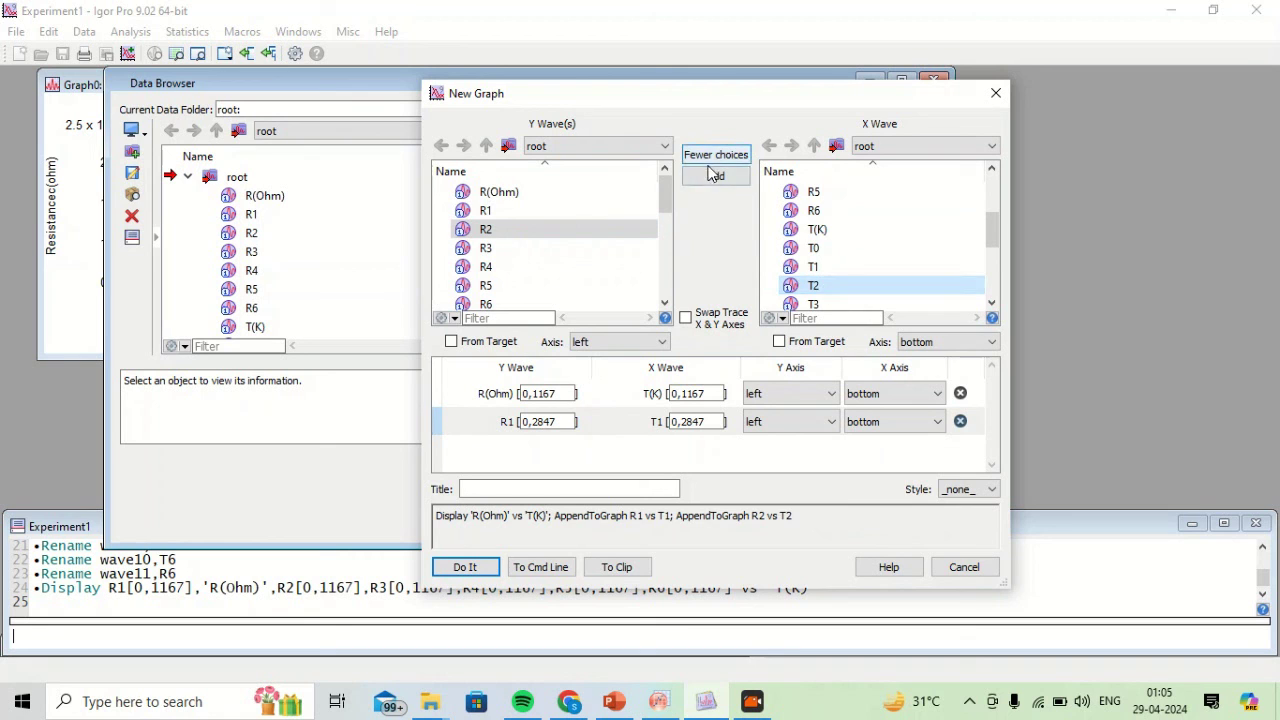
pyautogui.click(714, 178)
pyautogui.scroll(-1, 578, 212)
pyautogui.click(528, 239)
pyautogui.click(837, 299)
pyautogui.click(722, 178)
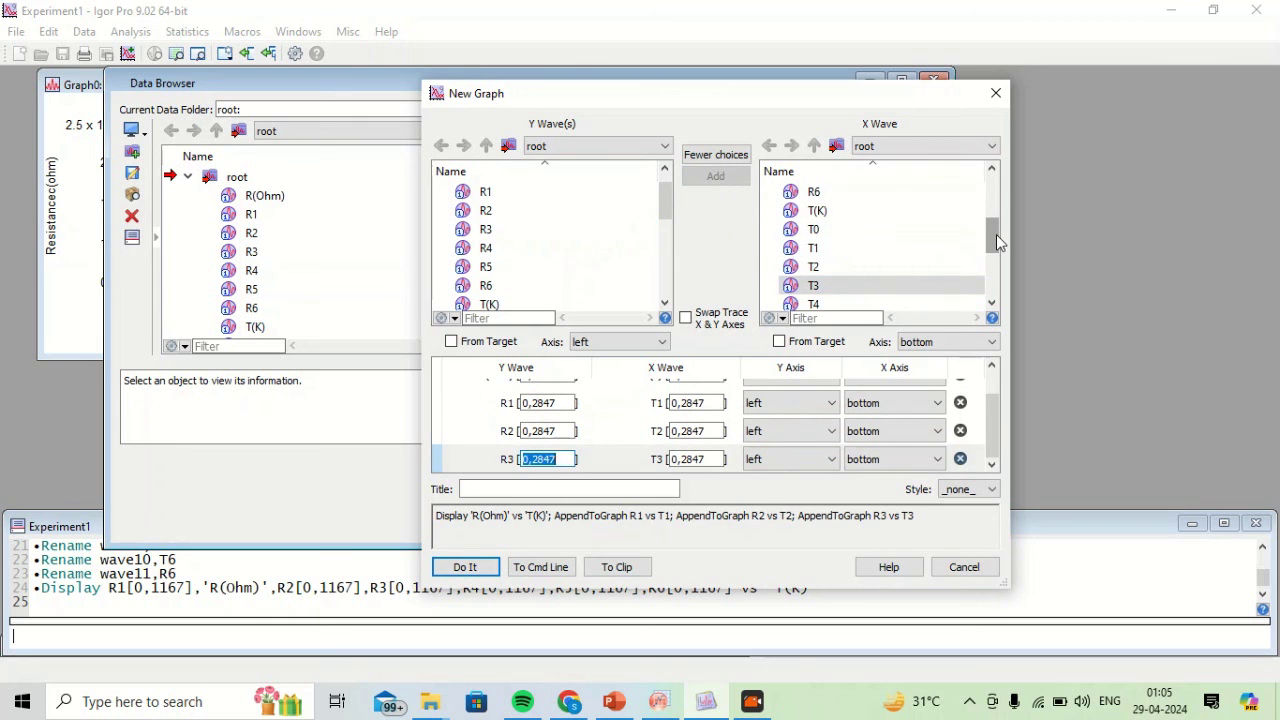
pyautogui.scroll(-2, 994, 234)
pyautogui.click(520, 248)
pyautogui.click(832, 267)
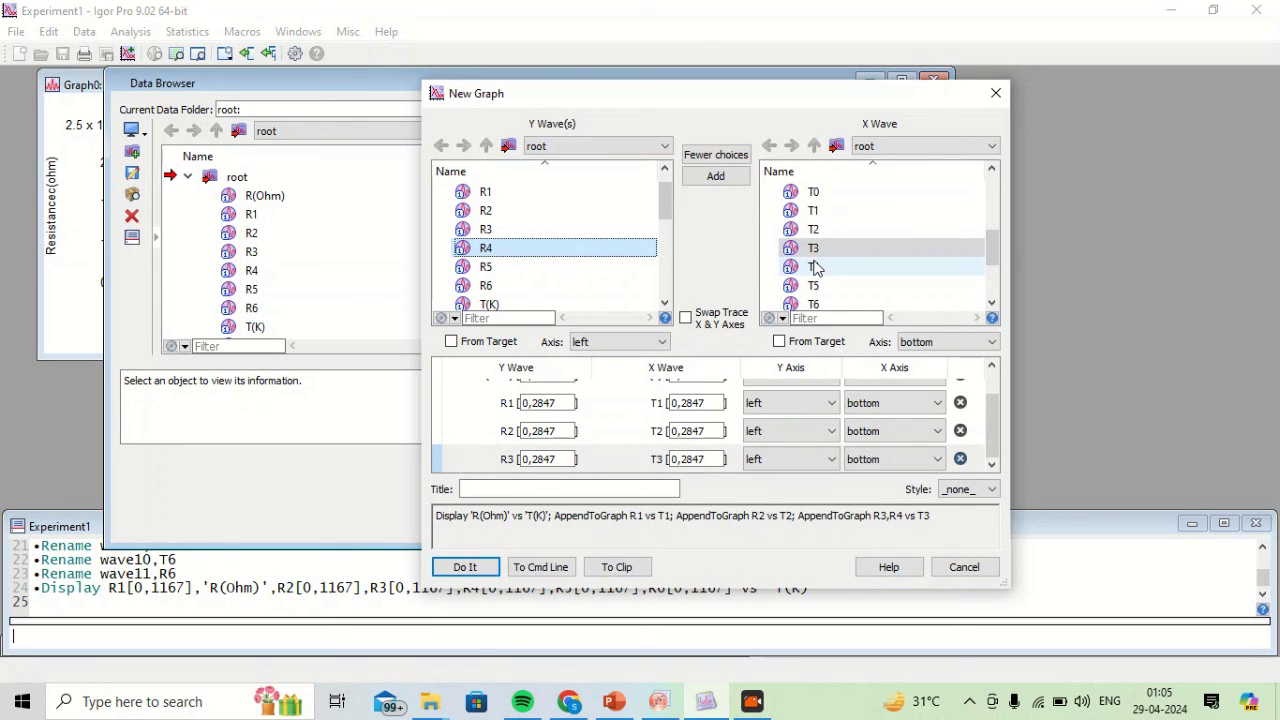
pyautogui.click(728, 178)
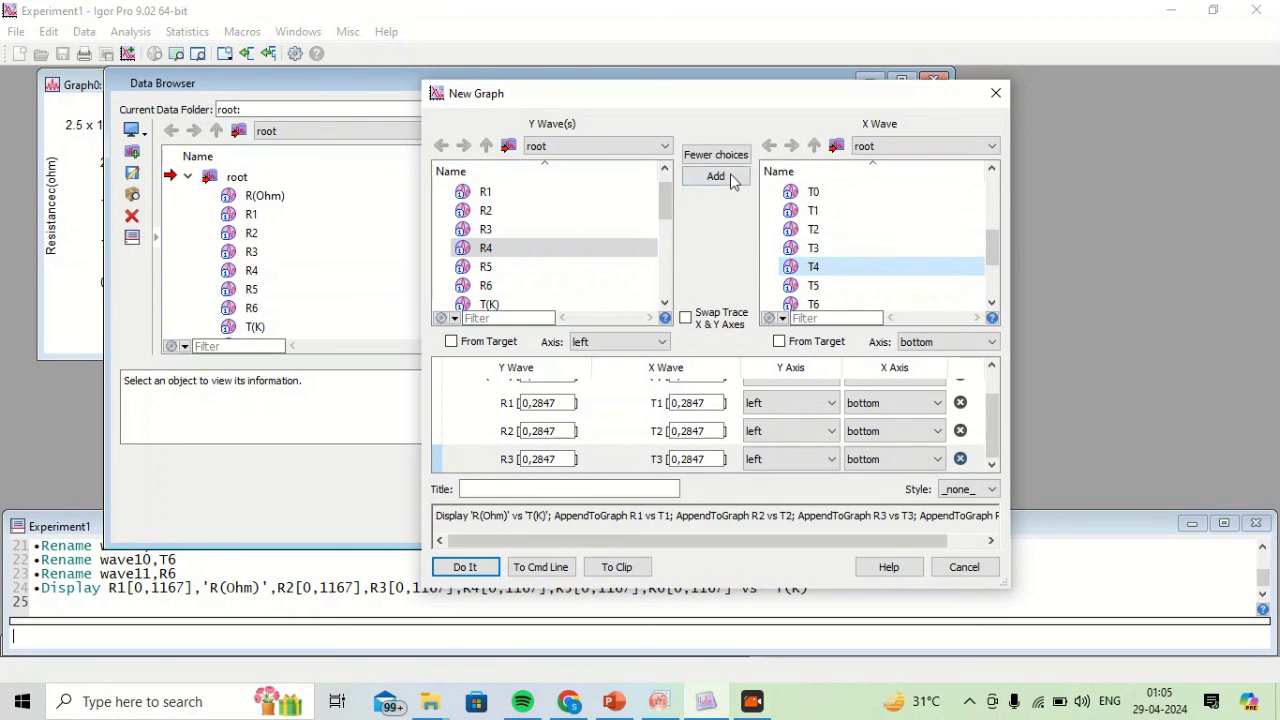
# Add R5 vs T5 and R6 vs T6, create the graph, and maximize it
pyautogui.click(553, 274)
pyautogui.click(812, 286)
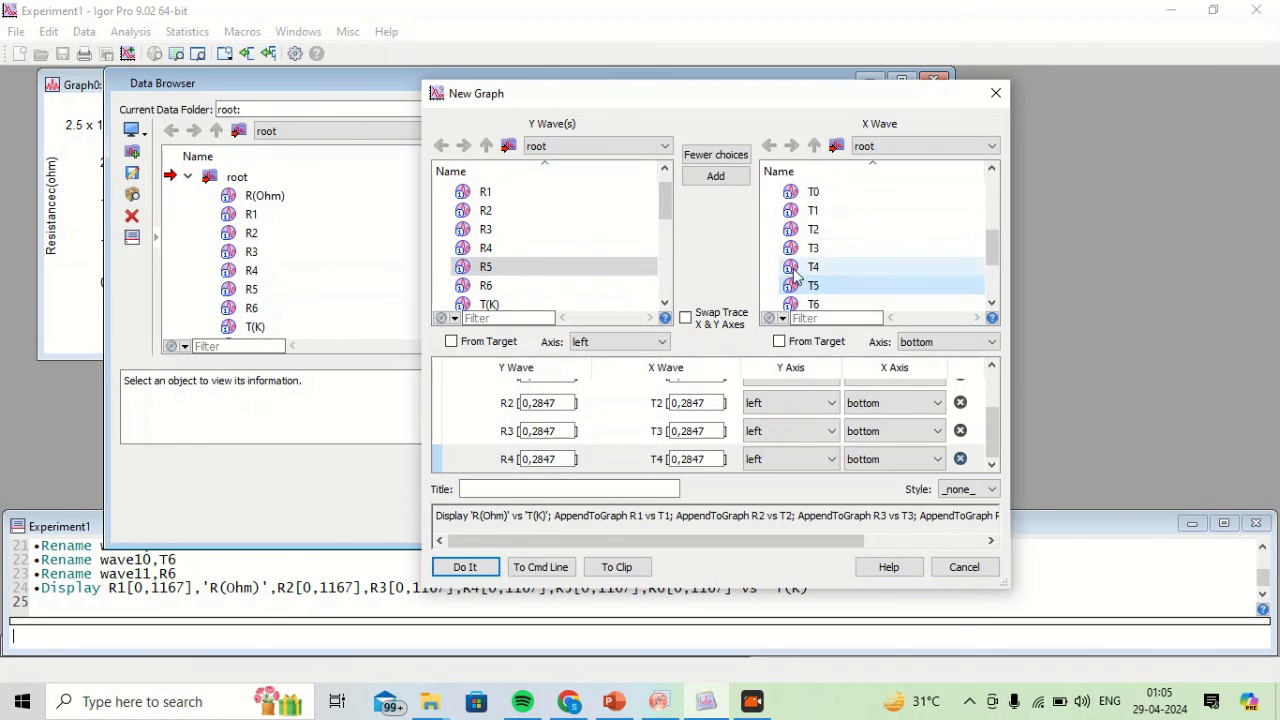
pyautogui.click(726, 176)
pyautogui.click(543, 289)
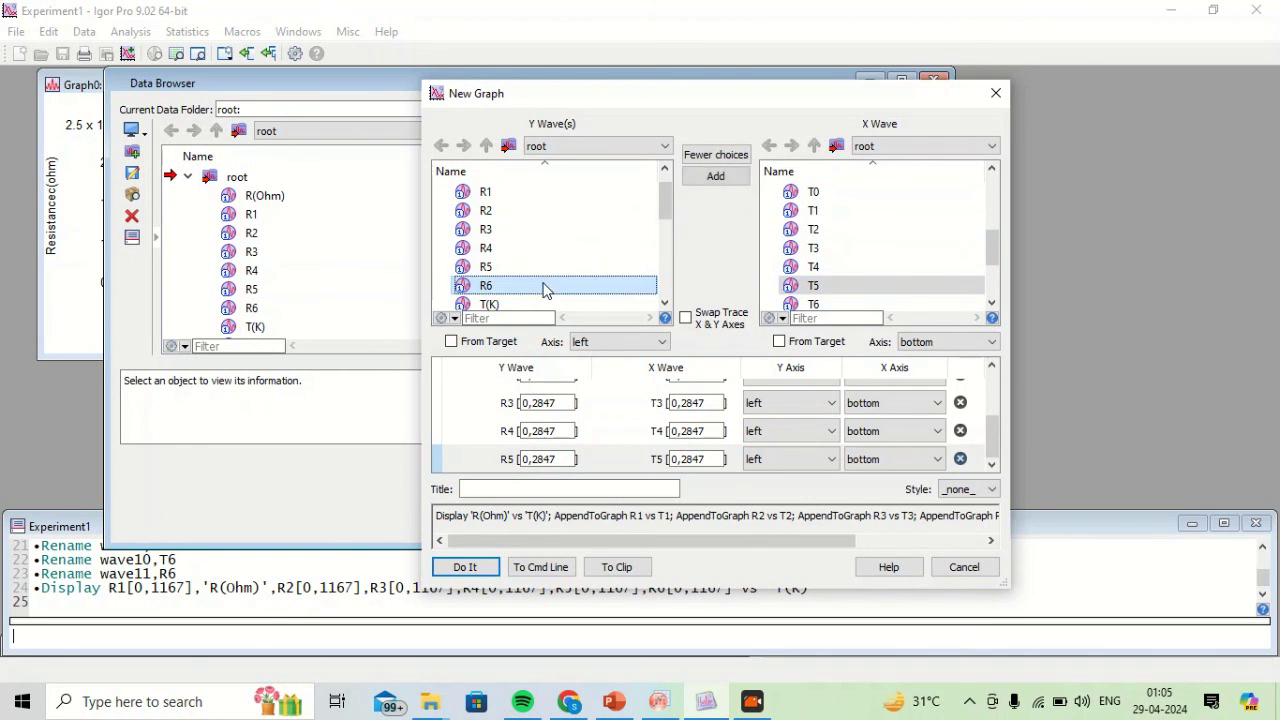
pyautogui.click(806, 305)
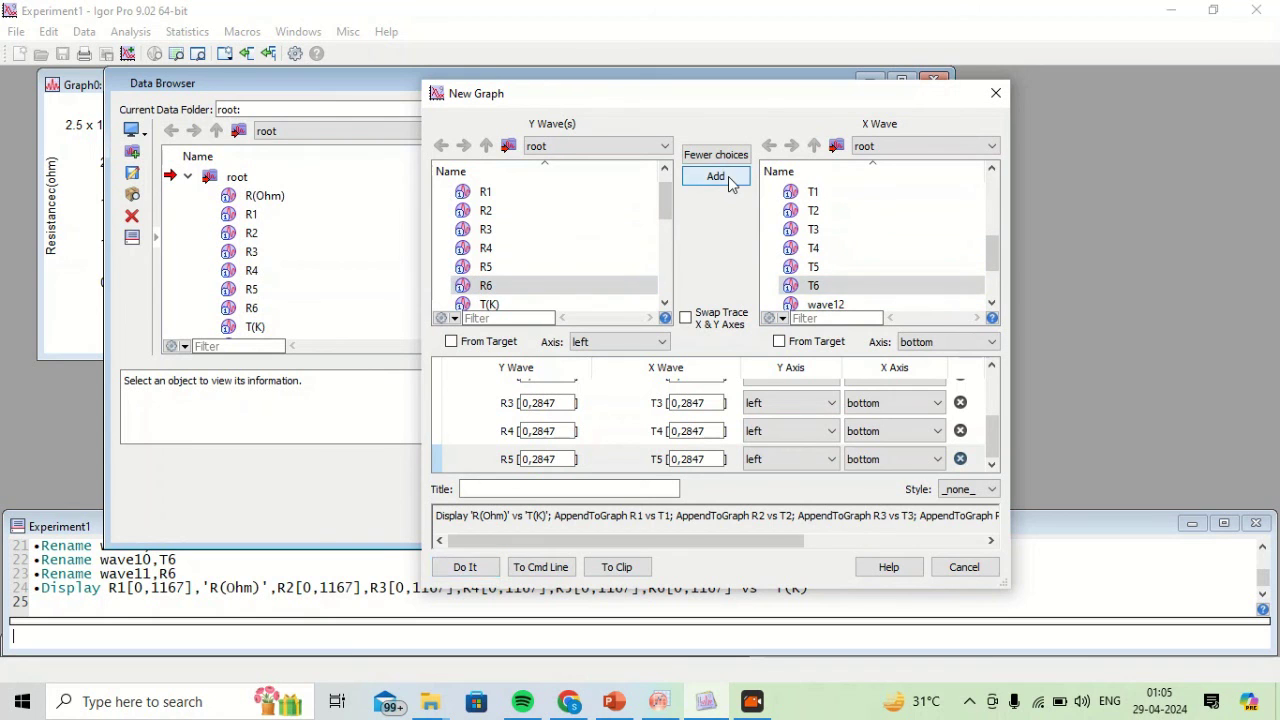
pyautogui.click(716, 176)
pyautogui.moveTo(992, 445); pyautogui.dragTo(991, 378)
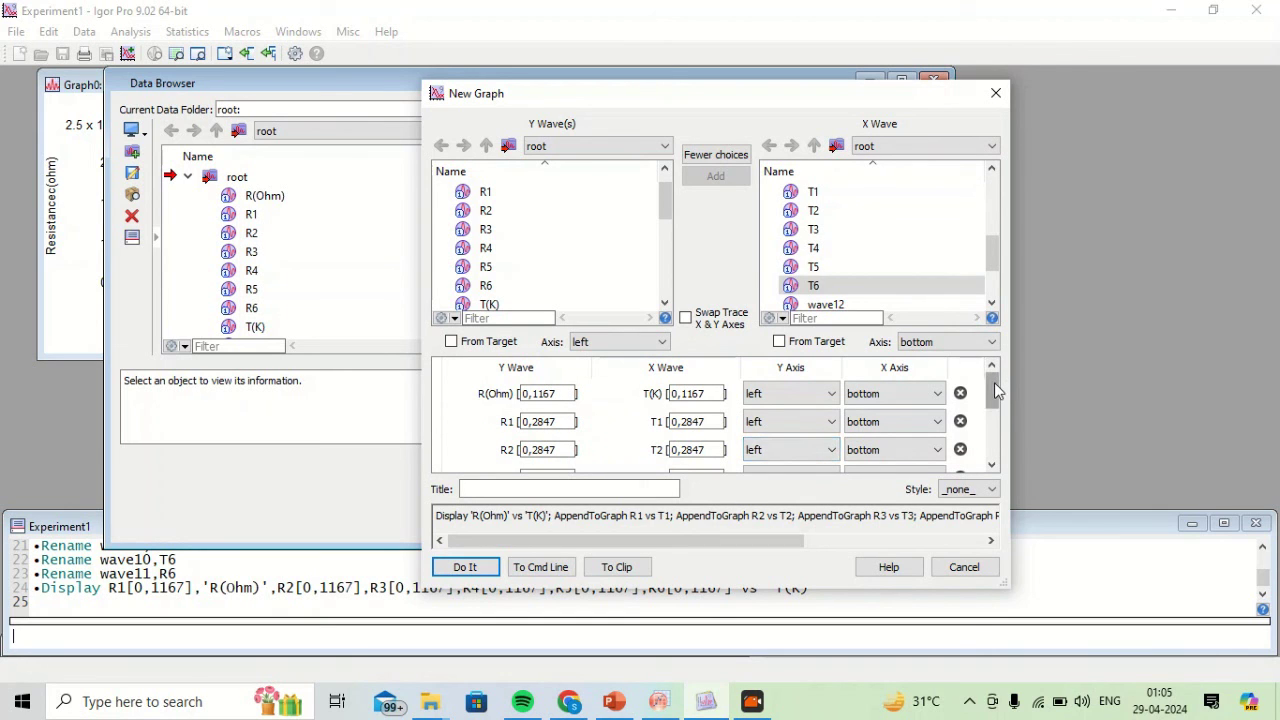
pyautogui.moveTo(994, 399); pyautogui.dragTo(996, 458)
pyautogui.click(465, 567)
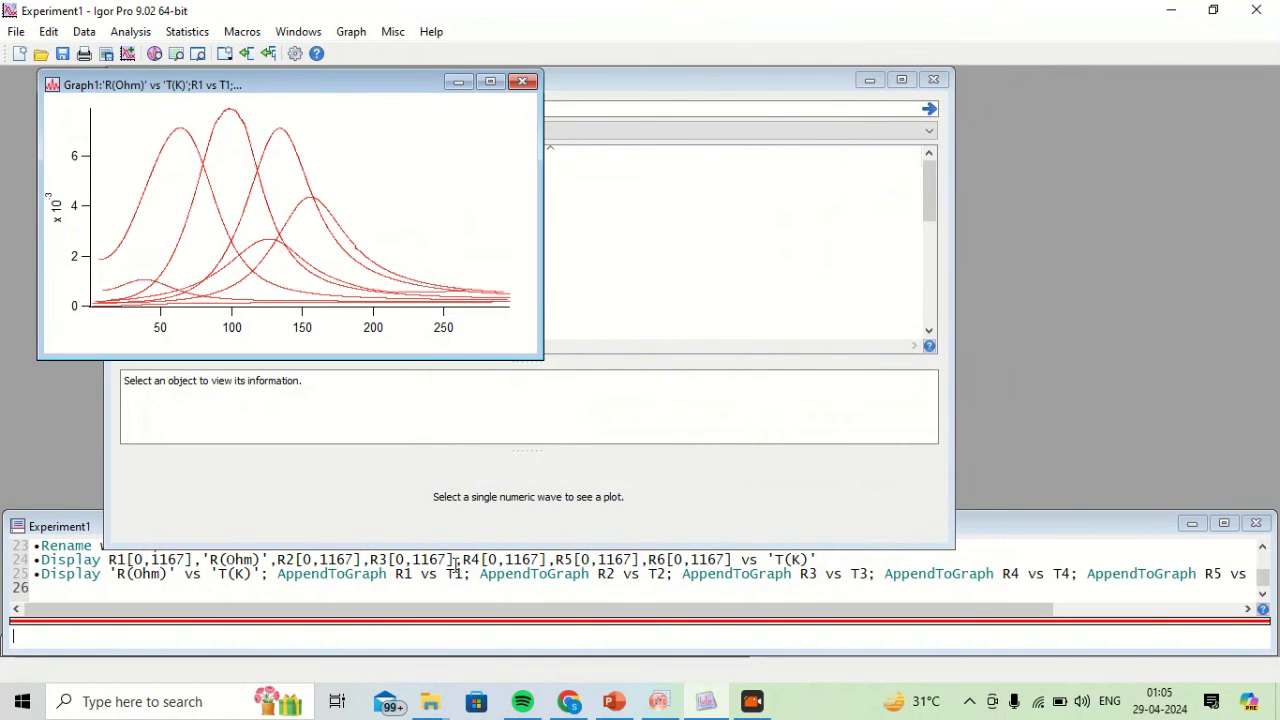
pyautogui.click(490, 81)
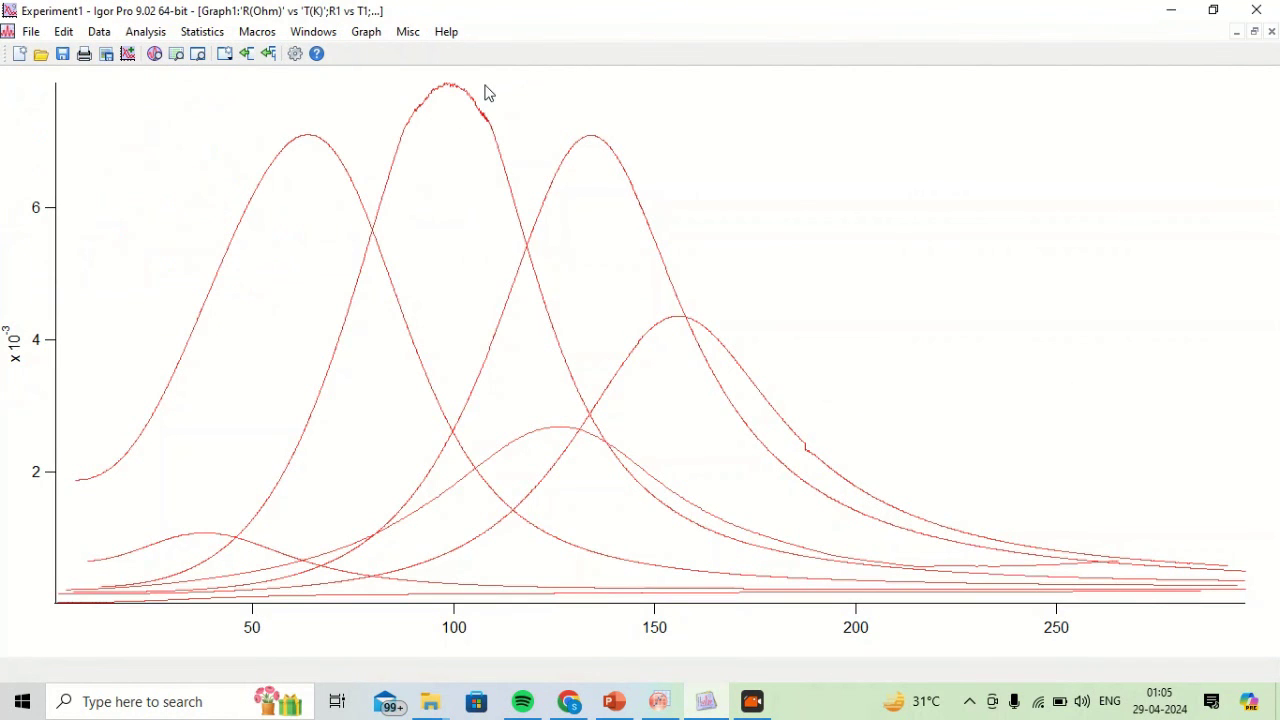